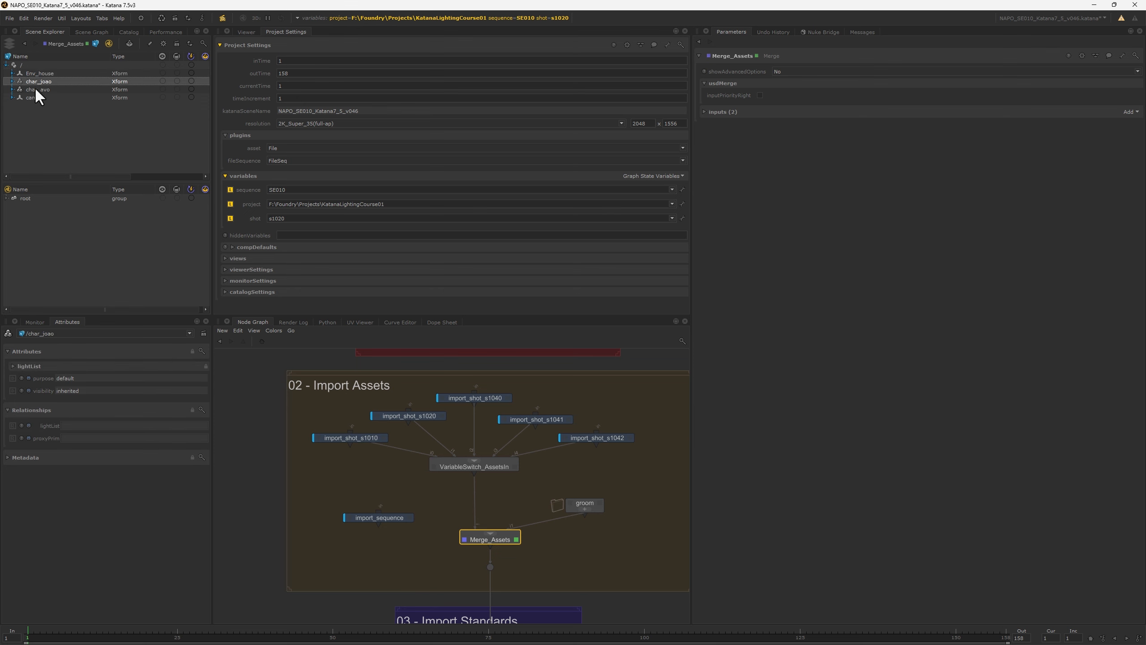
Expand the cam, char_avo, char_joao and Env_house prims in the USD stage hierarchy to inspect their child prims.
{"action": "left_click", "coordinate": [33, 89]}
{"action": "left_click", "coordinate": [26, 97]}
{"action": "left_click", "coordinate": [12, 97]}
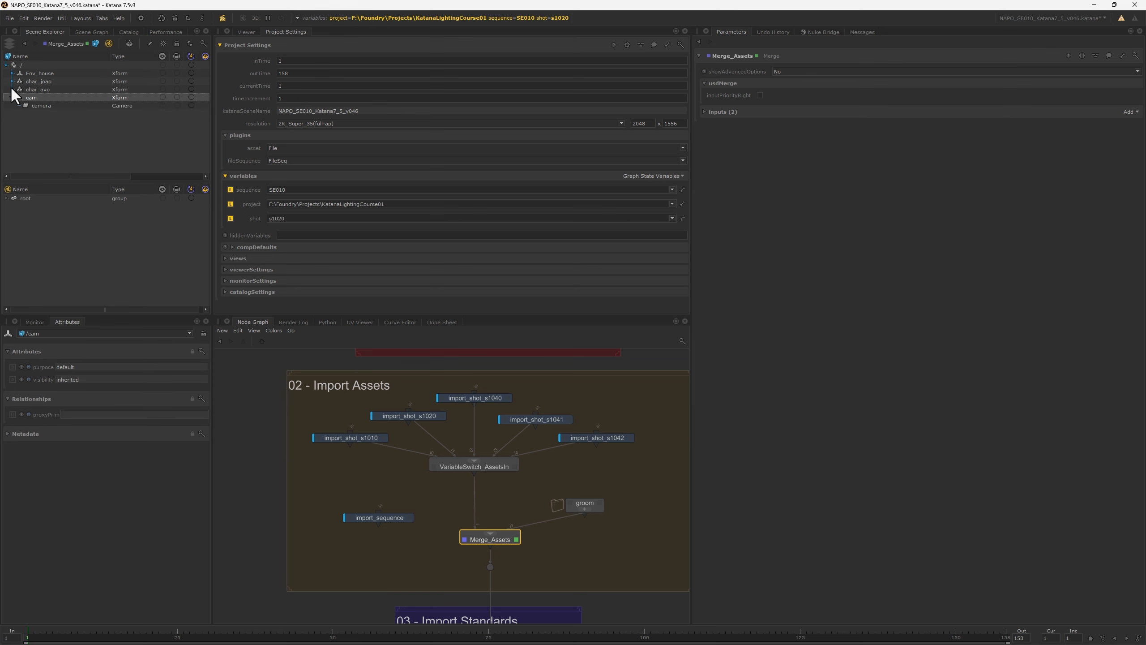
{"action": "left_click", "coordinate": [11, 89]}
{"action": "left_click", "coordinate": [12, 81]}
{"action": "left_click", "coordinate": [12, 73]}
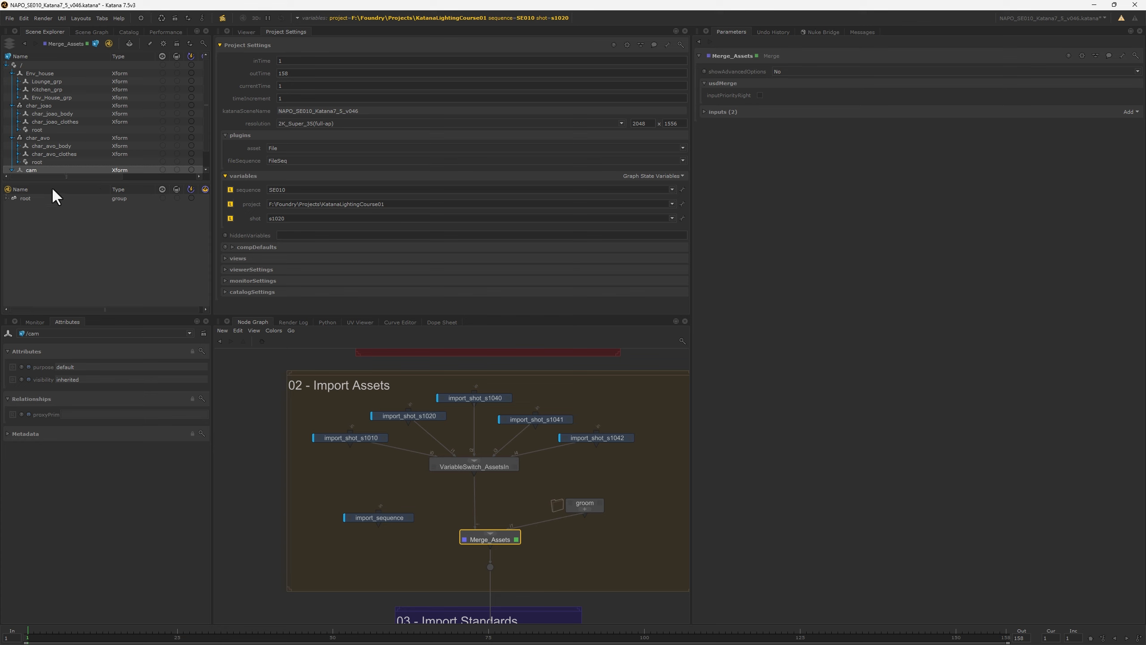
Expand the Katana root hierarchy down through world and geo to inspect the xgen groups under char_joao and char_avo.
{"action": "left_click", "coordinate": [25, 198]}
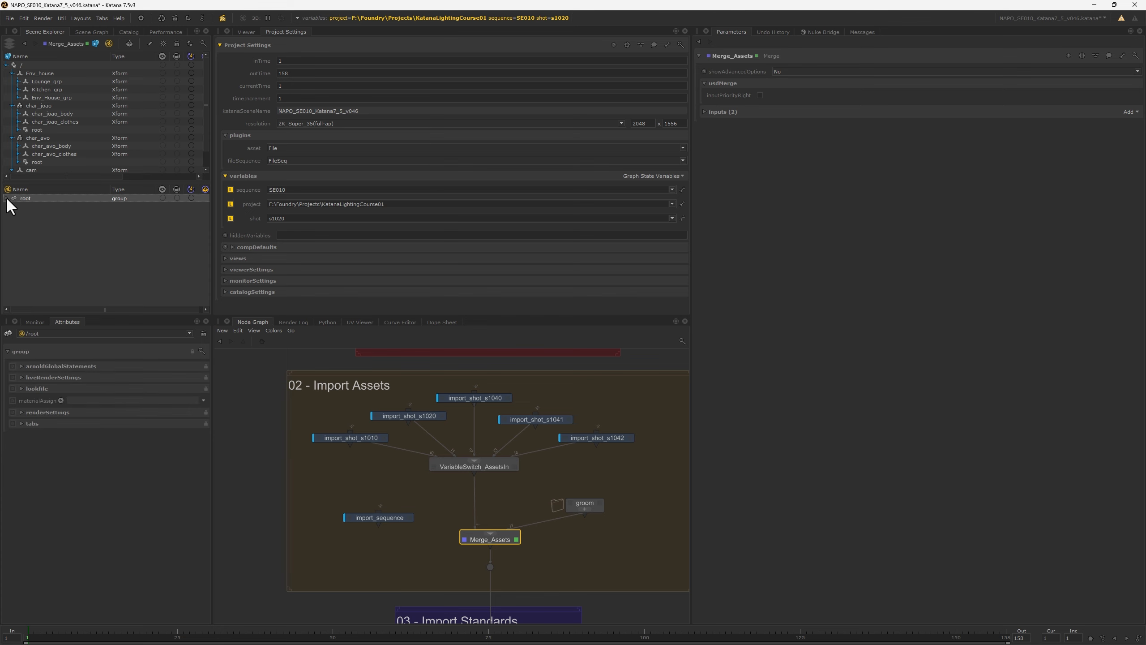
{"action": "left_click", "coordinate": [7, 198]}
{"action": "left_click", "coordinate": [12, 206]}
{"action": "left_click", "coordinate": [18, 214]}
{"action": "left_click", "coordinate": [24, 223]}
{"action": "left_click", "coordinate": [24, 238]}
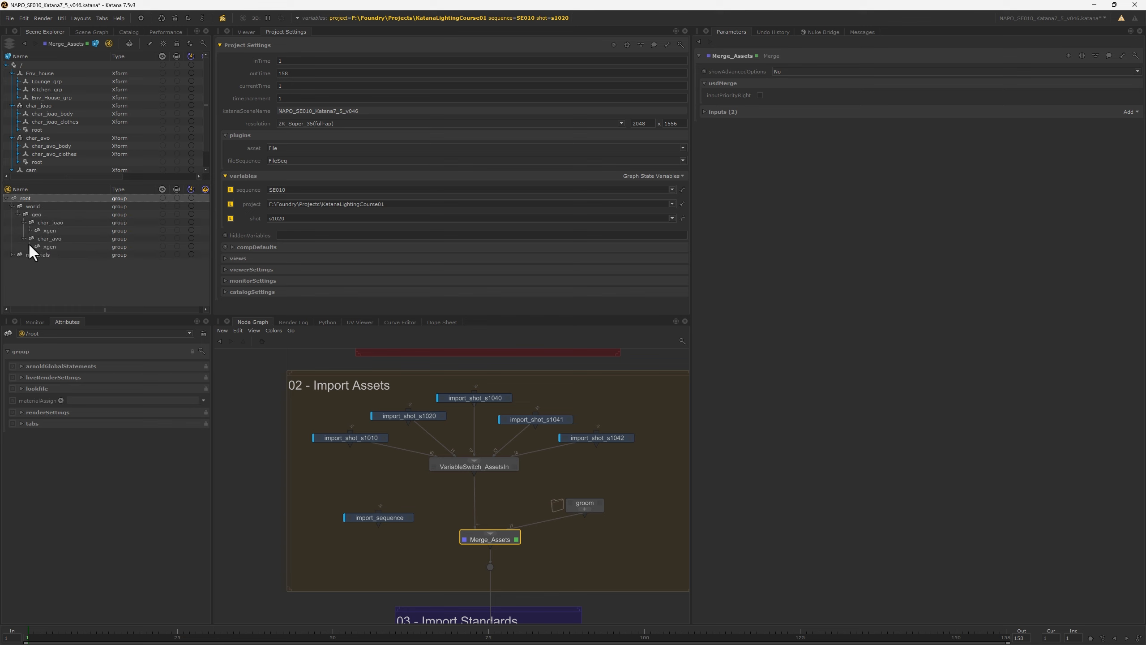
{"action": "left_click", "coordinate": [31, 246]}
{"action": "left_click", "coordinate": [30, 230]}
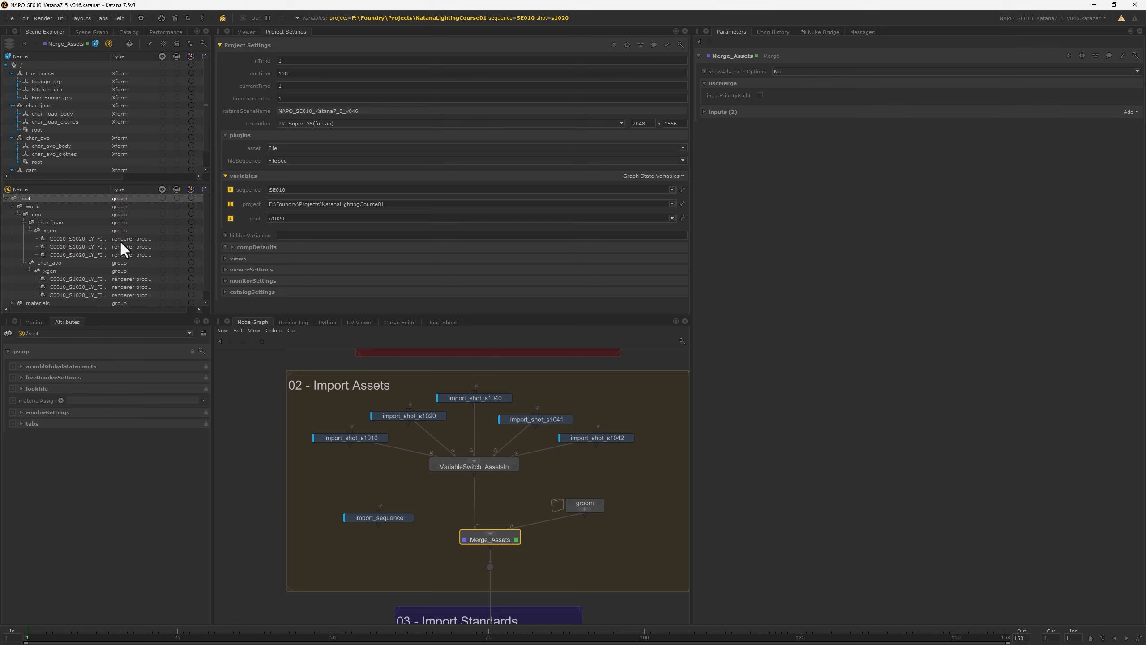
Show the parameters of the UsdToKatana_Assets node in 04 - Scene Prep and examine its location path.
{"action": "left_click_drag", "start_coordinate": [617, 488], "coordinate": [544, 538]}
{"action": "middle_click_drag", "start_coordinate": [565, 610], "coordinate": [567, 463]}
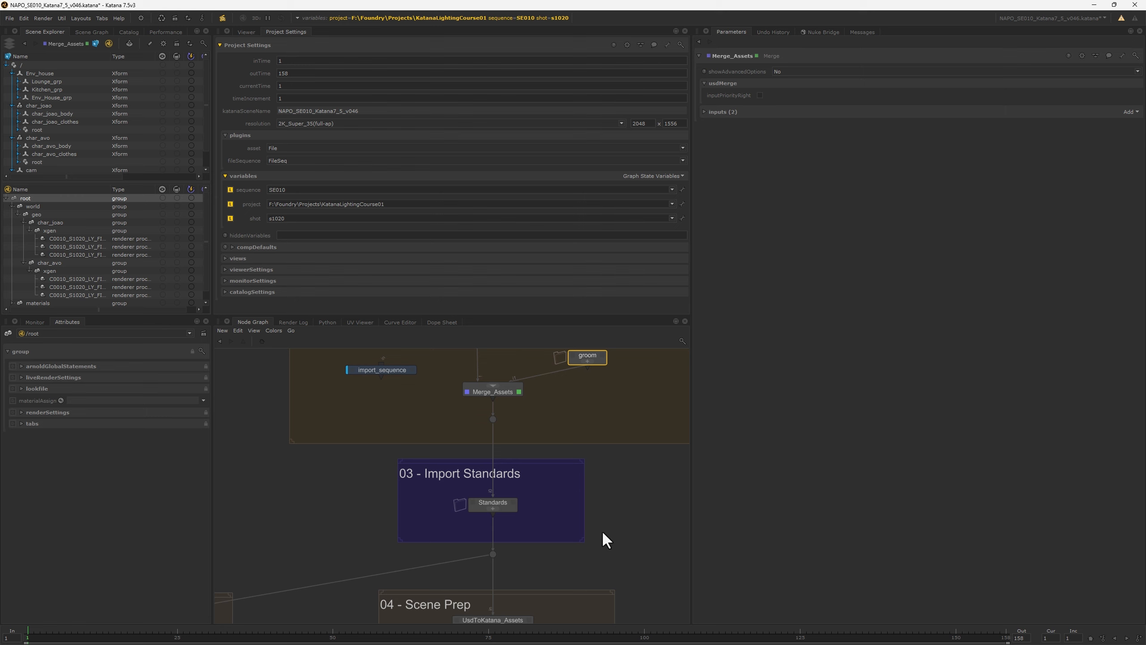
{"action": "mouse_move", "coordinate": [603, 531]}
{"action": "middle_mouse_down"}
{"action": "mouse_move", "coordinate": [594, 412]}
{"action": "mouse_move", "coordinate": [621, 399]}
{"action": "mouse_move", "coordinate": [636, 370]}
{"action": "mouse_move", "coordinate": [615, 512]}
{"action": "middle_mouse_up"}
{"action": "left_click_drag", "start_coordinate": [644, 401], "coordinate": [361, 507]}
{"action": "left_click", "coordinate": [585, 512]}
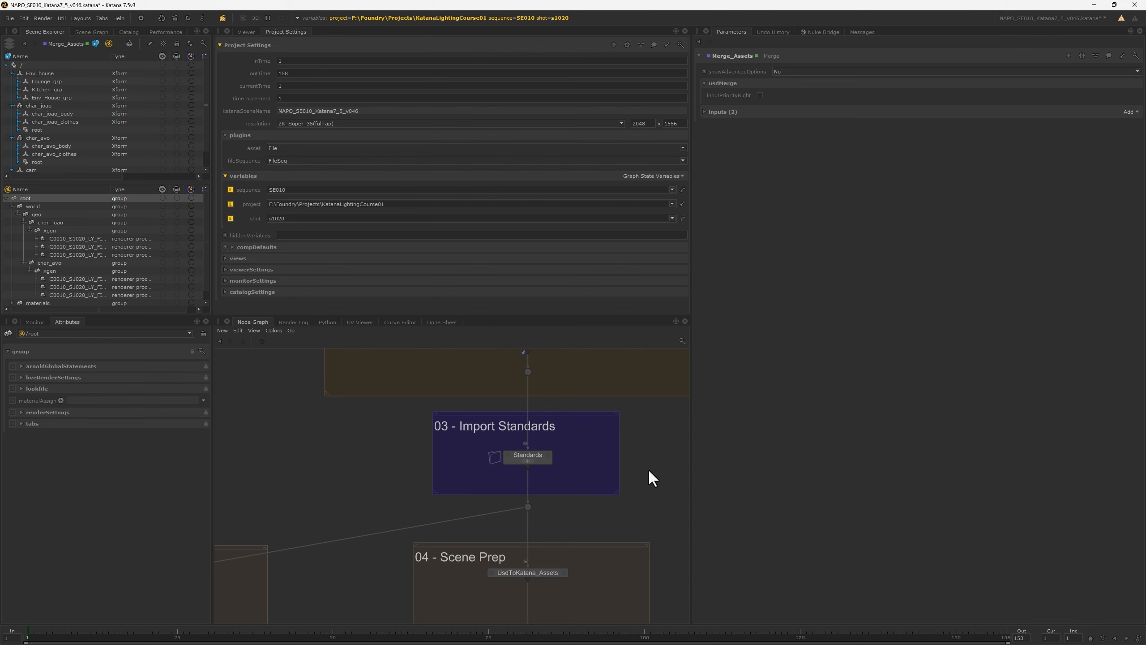
{"action": "middle_click_drag", "start_coordinate": [606, 523], "coordinate": [559, 409]}
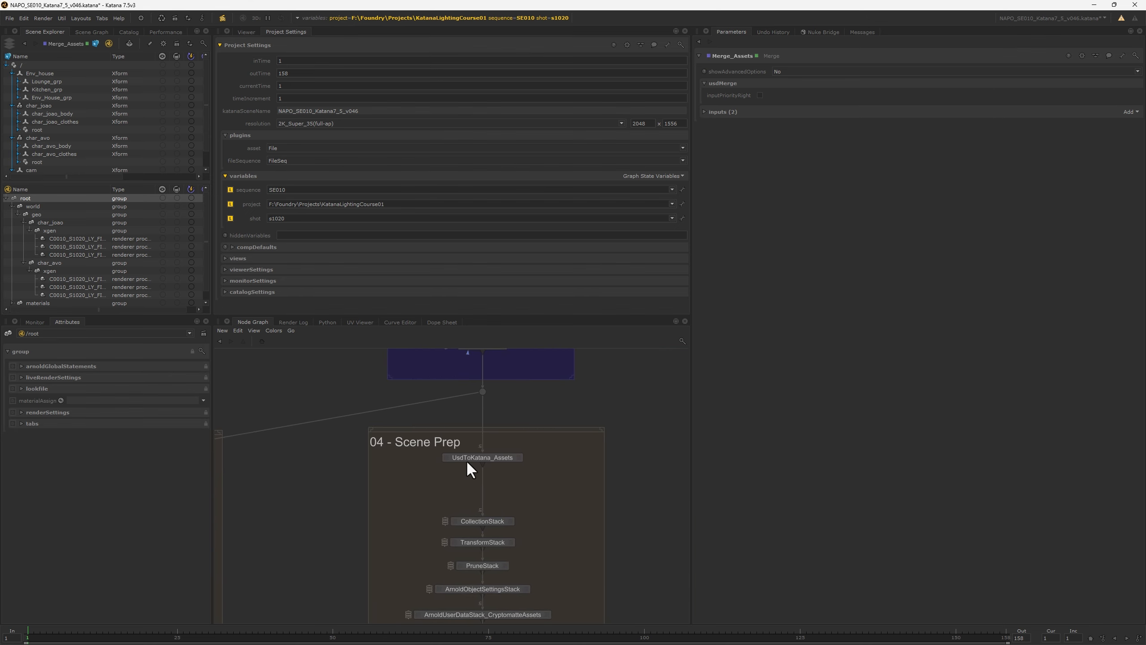
{"action": "double_click", "coordinate": [516, 459]}
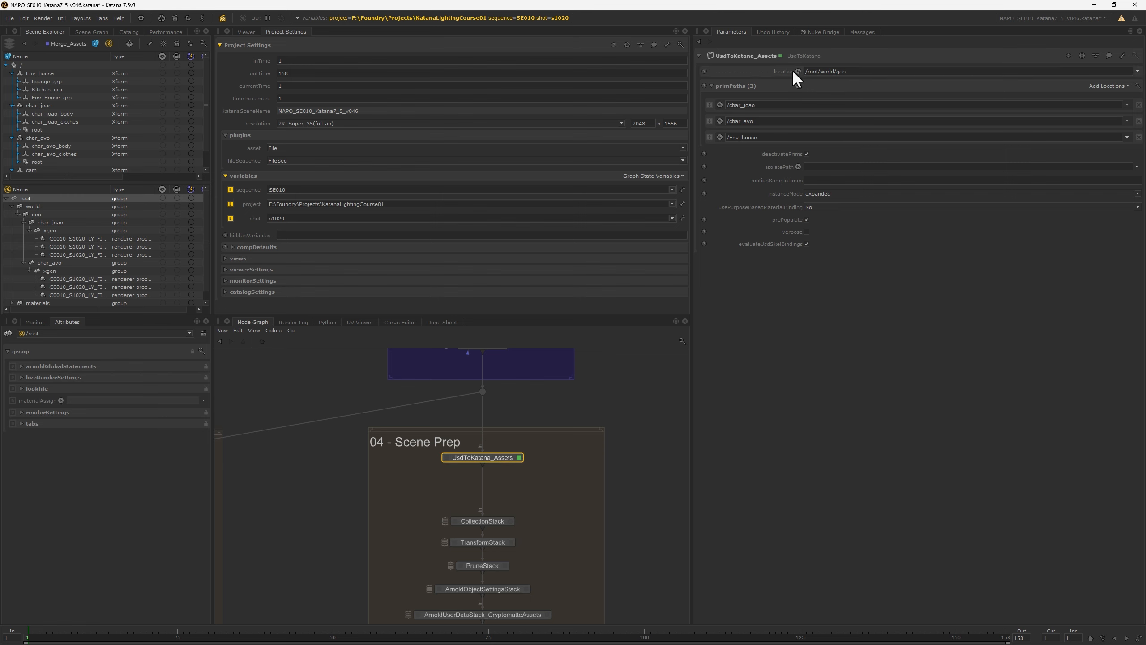
{"action": "left_click_drag", "start_coordinate": [849, 74], "coordinate": [791, 73]}
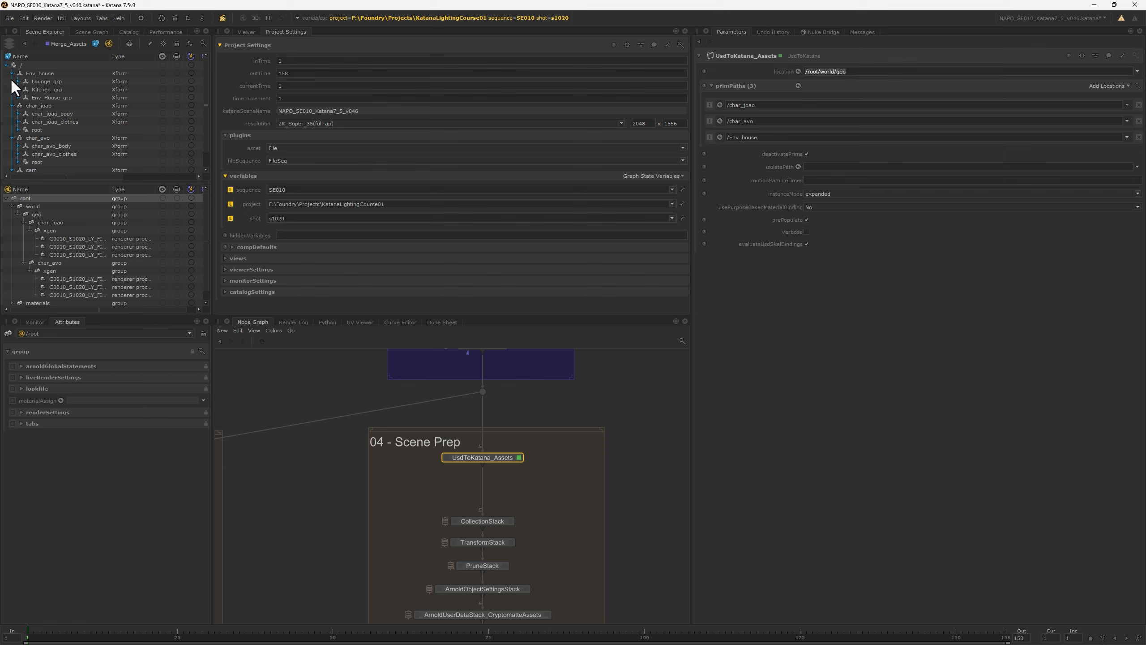
Collapse the Env_house, char_joao and char_avo prims and compare Env_house with the primPaths of UsdToKatana_Assets.
{"action": "left_click", "coordinate": [37, 73]}
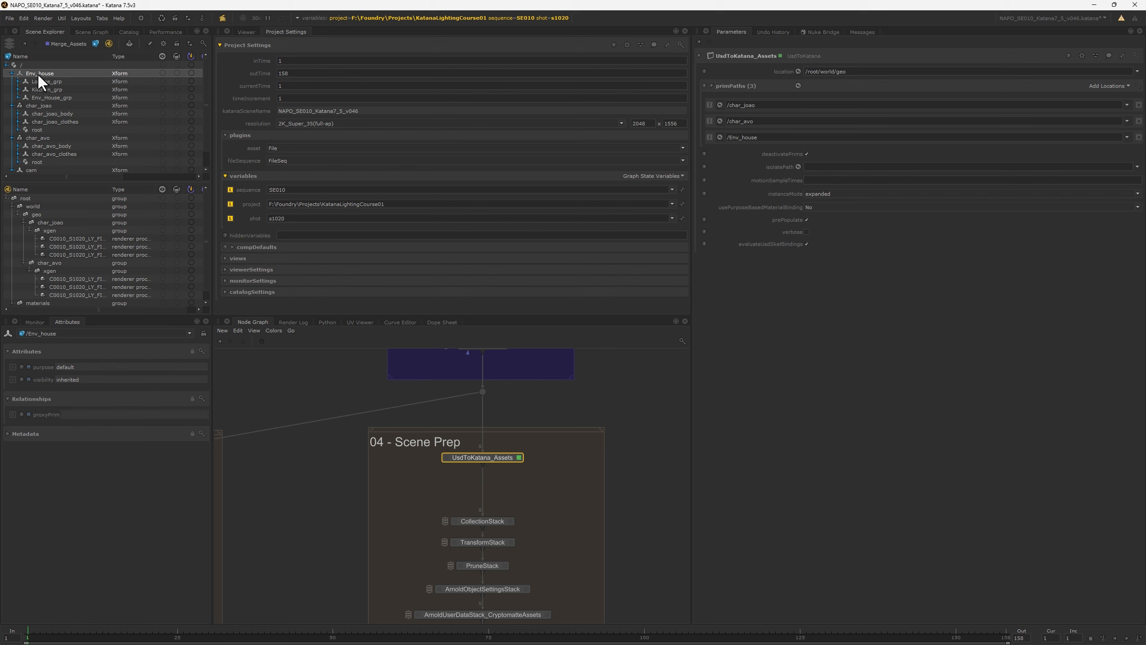
{"action": "left_click", "coordinate": [11, 73]}
{"action": "left_click", "coordinate": [12, 82]}
{"action": "left_click", "coordinate": [12, 90]}
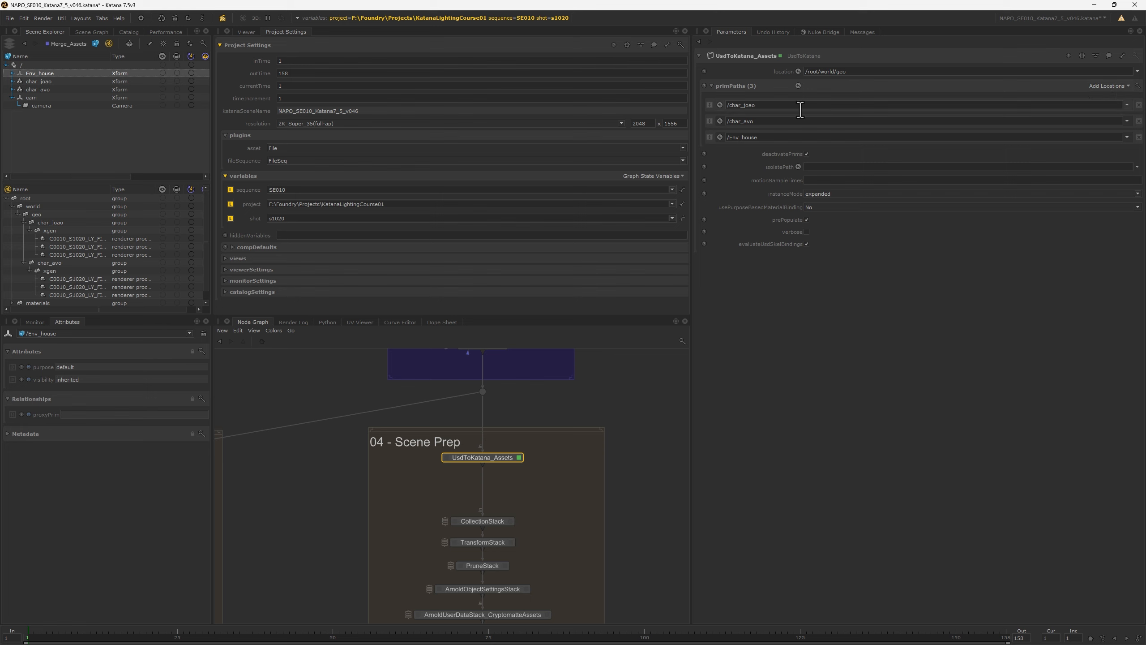
{"action": "left_click_drag", "start_coordinate": [41, 76], "coordinate": [772, 140]}
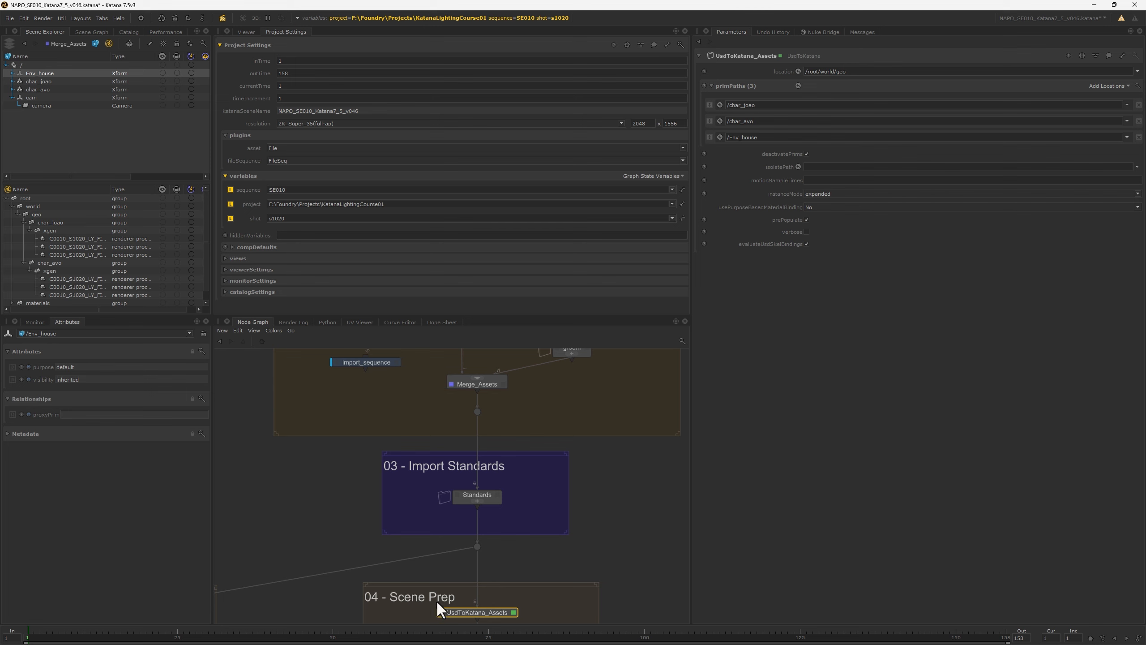
View the scene from the UsdToKatana_Assets node and inspect the assets under /root/world/geo.
{"action": "left_click", "coordinate": [441, 612]}
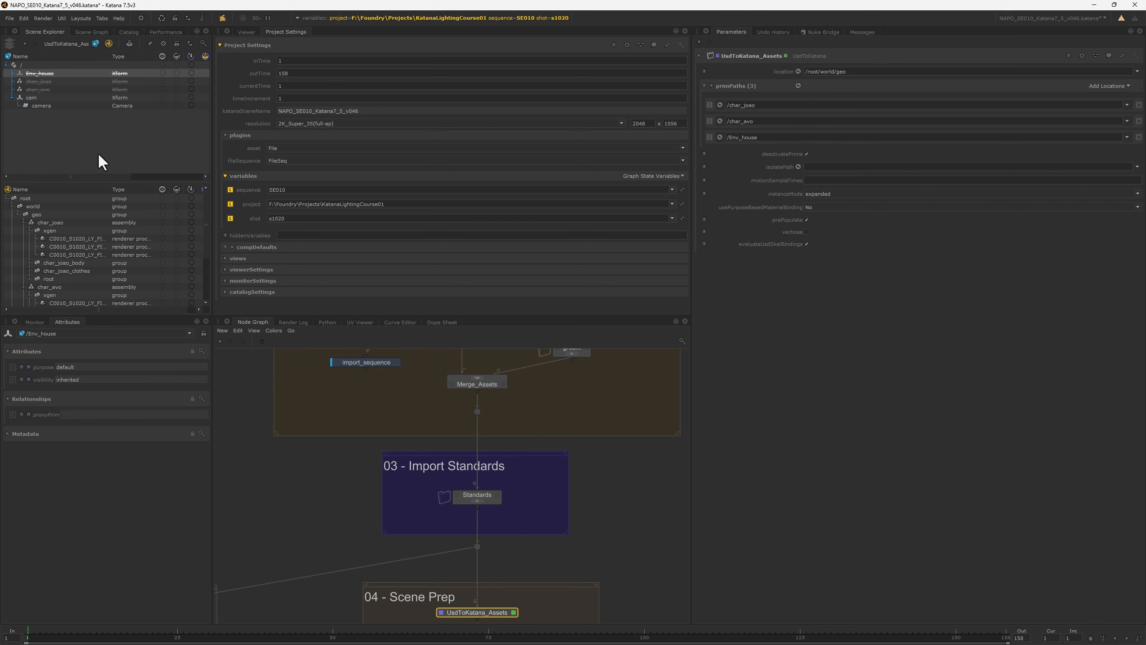
{"action": "left_click", "coordinate": [36, 215]}
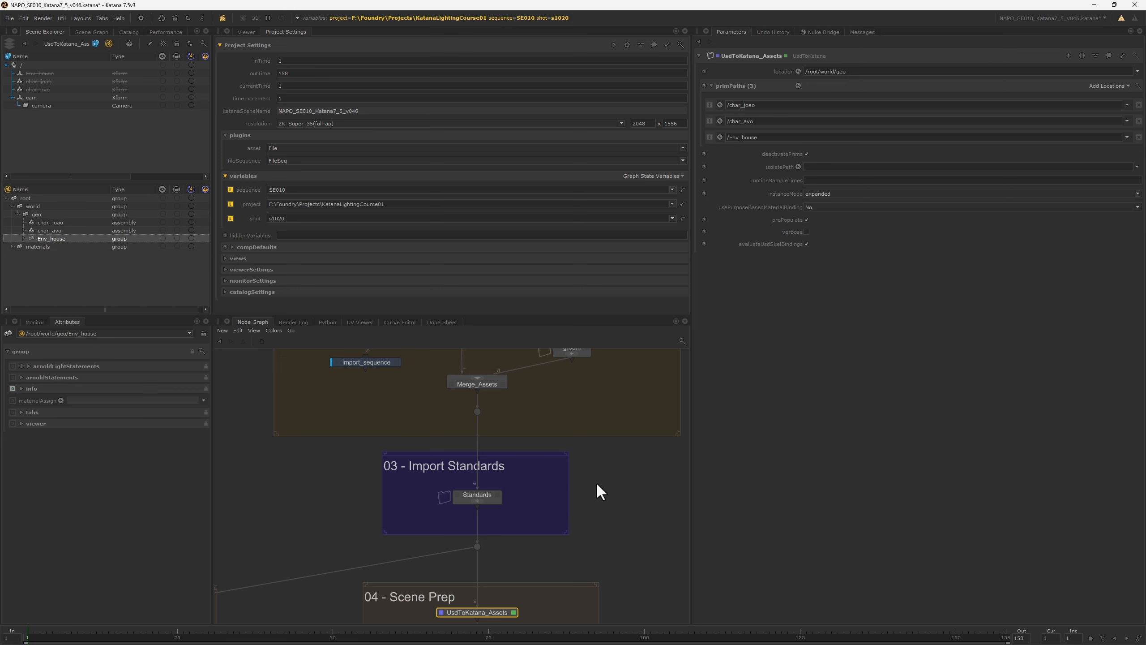
View the scene from the collection stack in 04 - Scene Prep Usd and inspect the char_joao and char_avo groups under geo.
{"action": "middle_click_drag", "start_coordinate": [597, 484], "coordinate": [600, 450]}
{"action": "scroll", "coordinate": [582, 451], "scroll_direction": "down", "scroll_amount": 5}
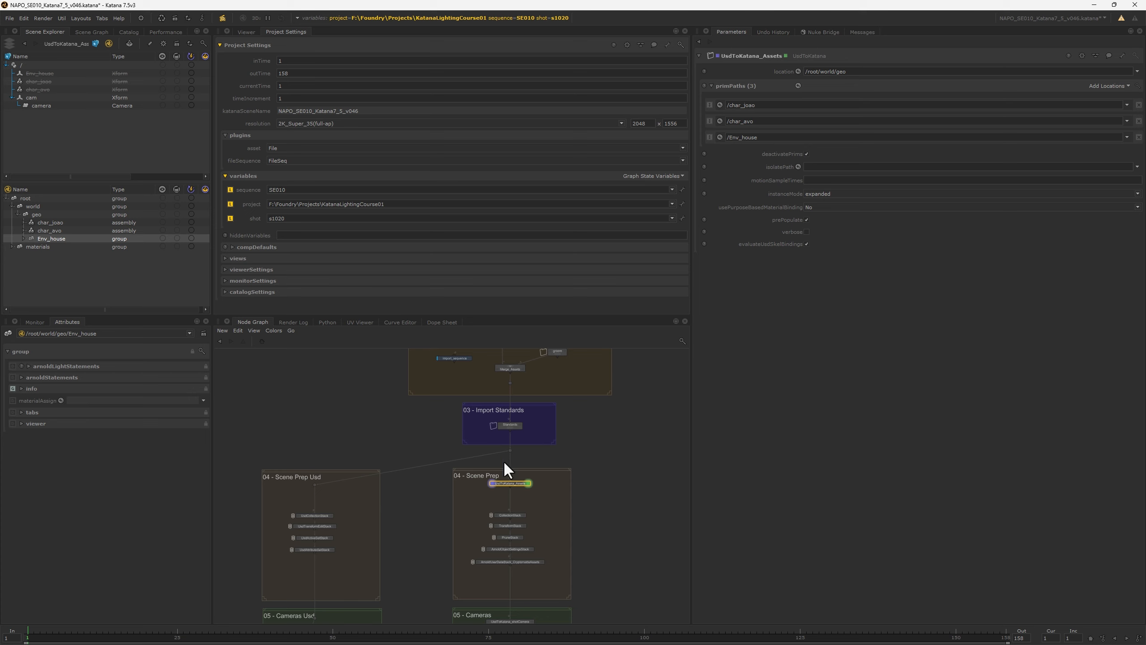
{"action": "middle_click_drag", "start_coordinate": [585, 503], "coordinate": [619, 477]}
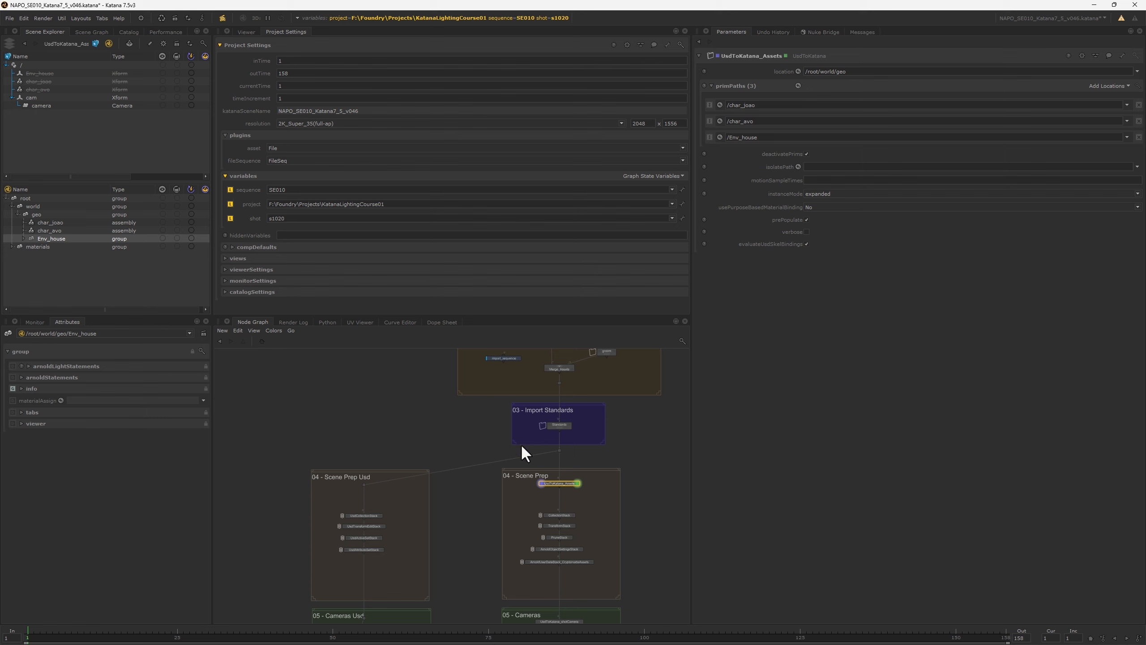
{"action": "left_click", "coordinate": [347, 516]}
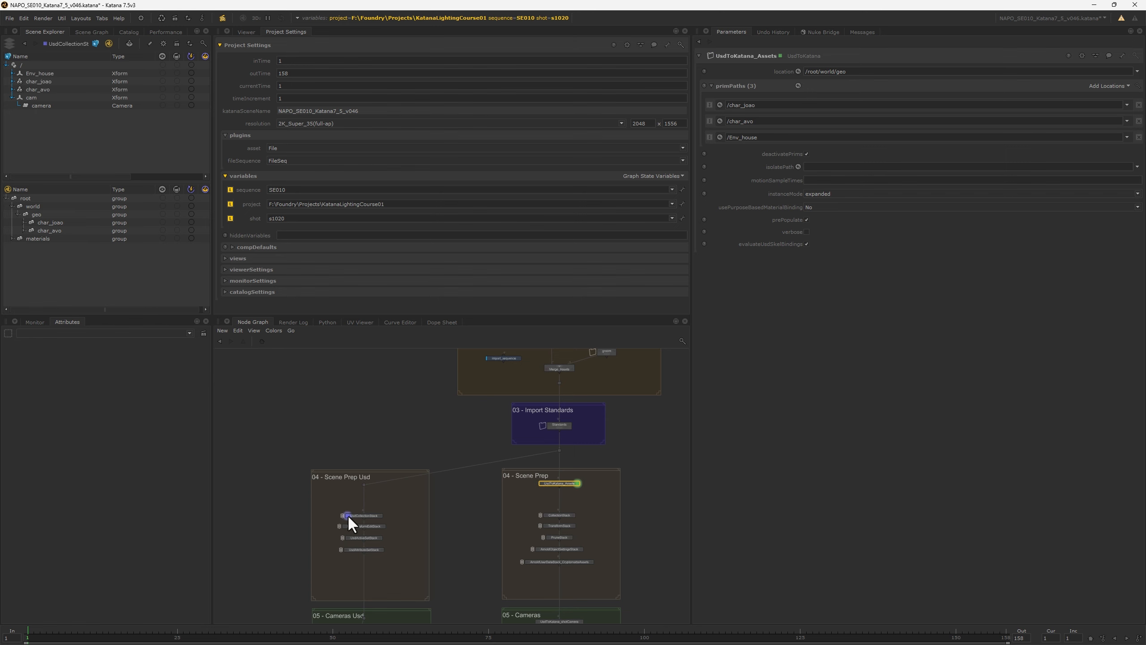
{"action": "left_click", "coordinate": [23, 230]}
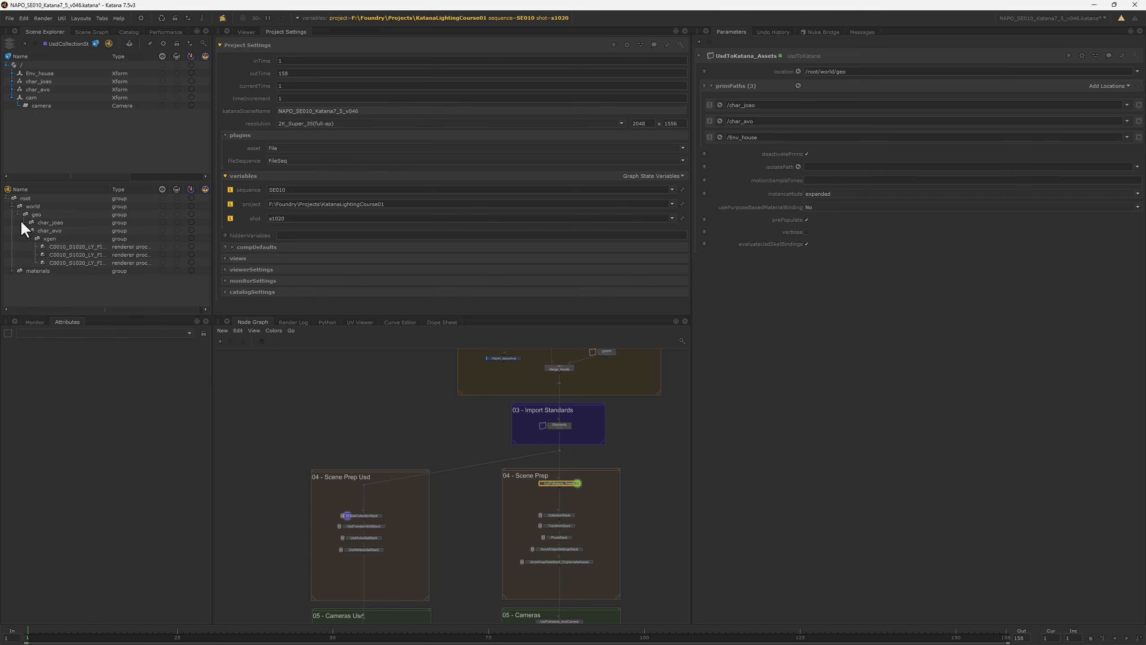
{"action": "left_click", "coordinate": [22, 222]}
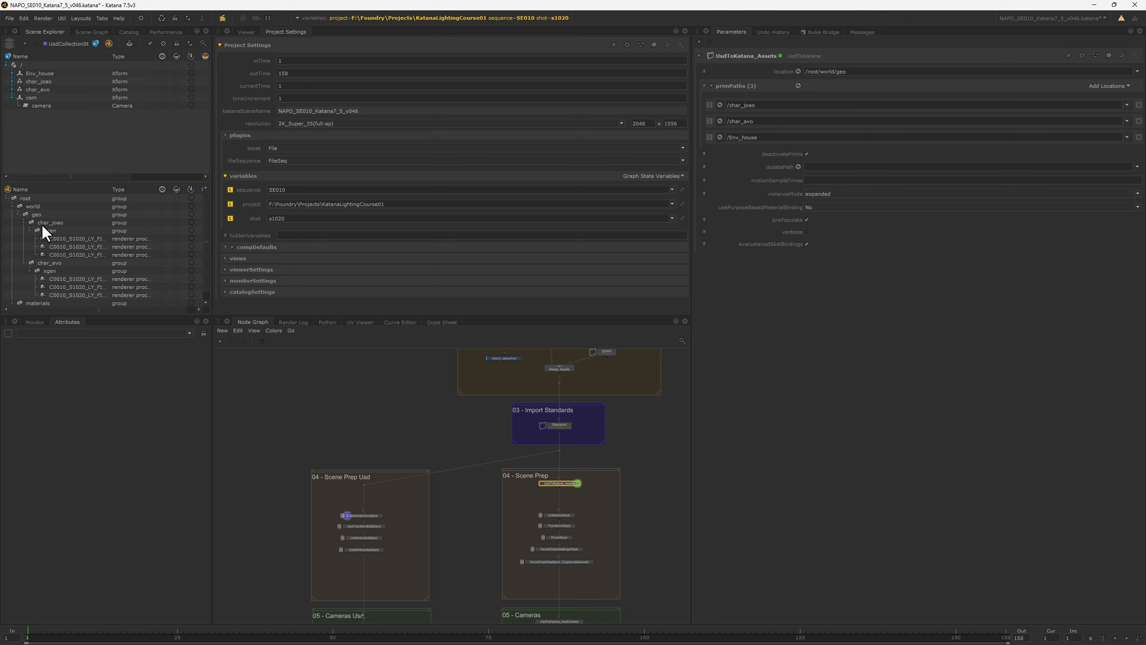
{"action": "left_click", "coordinate": [24, 222]}
{"action": "left_click", "coordinate": [24, 231]}
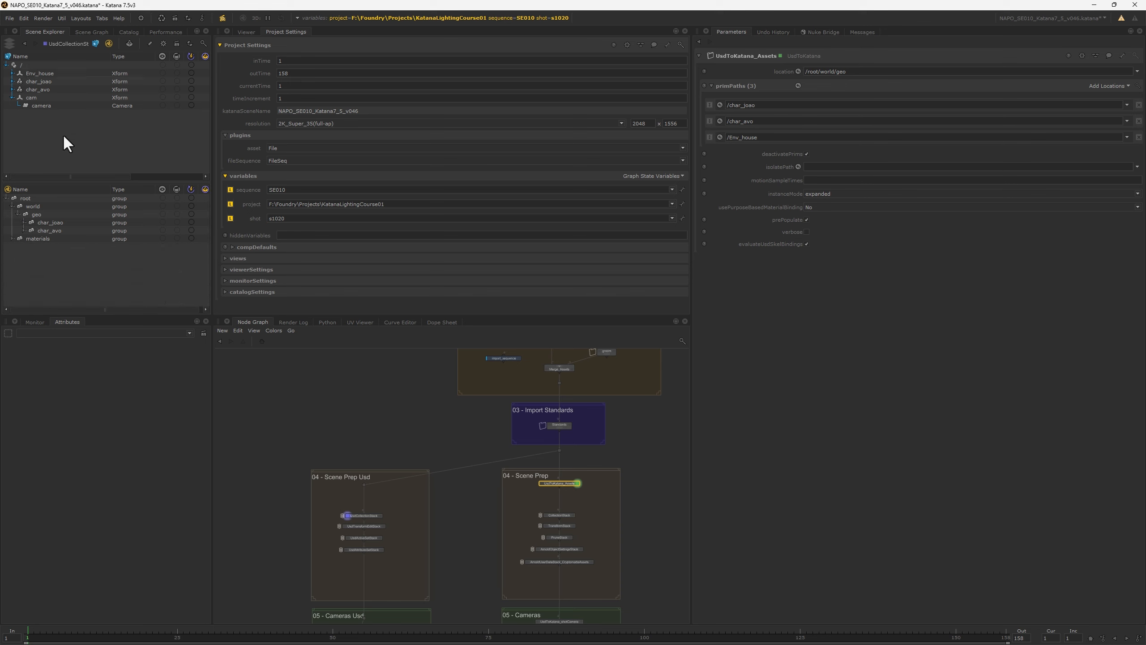
{"action": "left_click", "coordinate": [11, 97]}
Add a GroupStack node beside CollectionStack in 04 - Scene Prep and open its parameters.
{"action": "scroll", "coordinate": [447, 473], "scroll_direction": "down", "scroll_amount": 5}
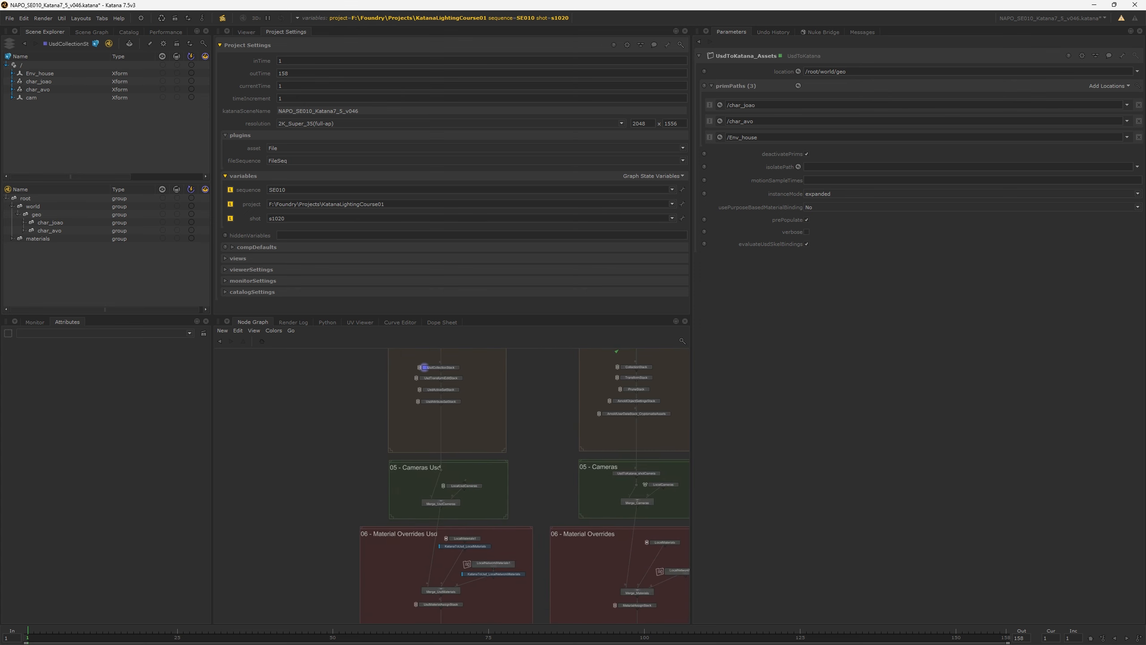
{"action": "scroll", "coordinate": [446, 437], "scroll_direction": "up", "scroll_amount": 4}
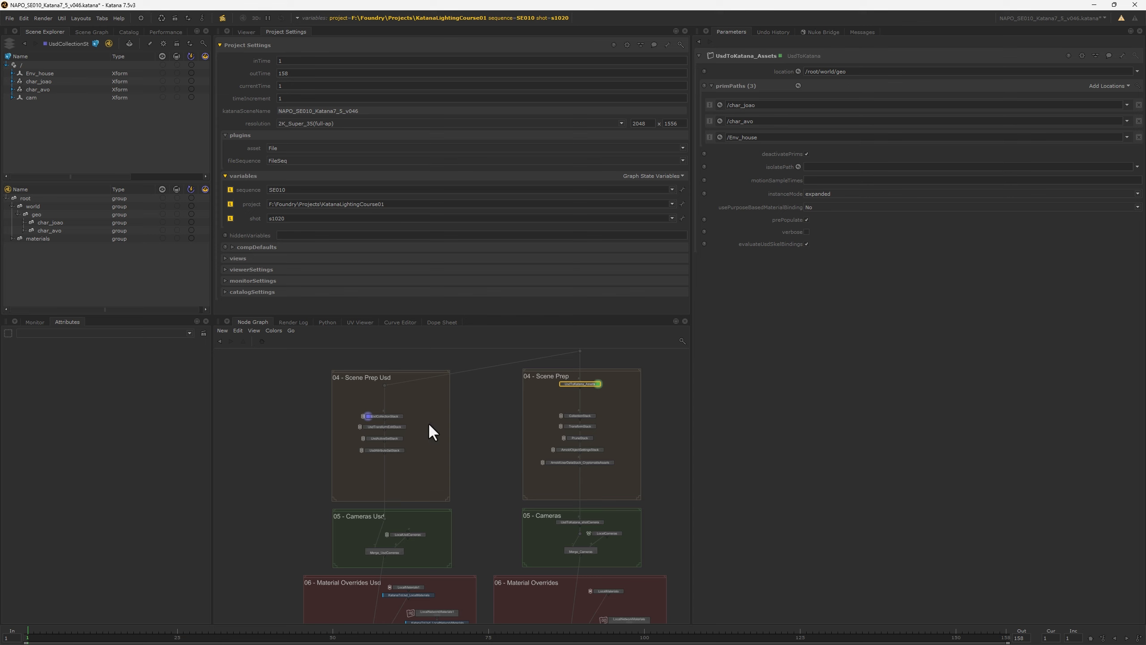
{"action": "left_click_drag", "start_coordinate": [634, 403], "coordinate": [340, 481]}
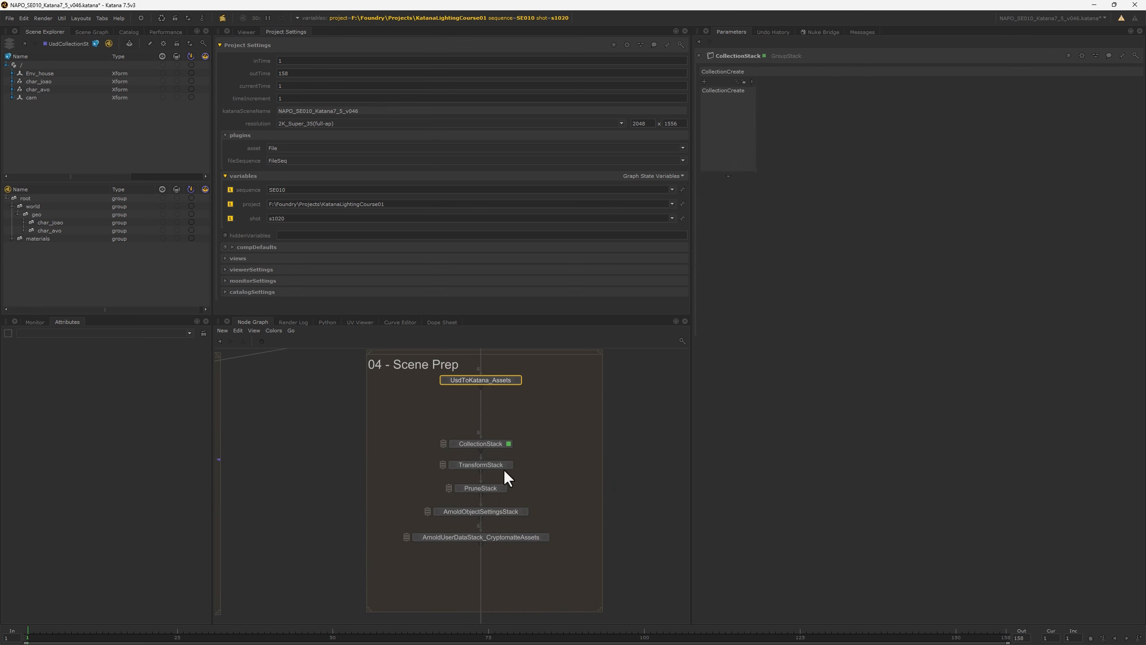
{"action": "left_click", "coordinate": [553, 441]}
{"action": "key", "text": "Tab"}
{"action": "type", "text": "grou"}
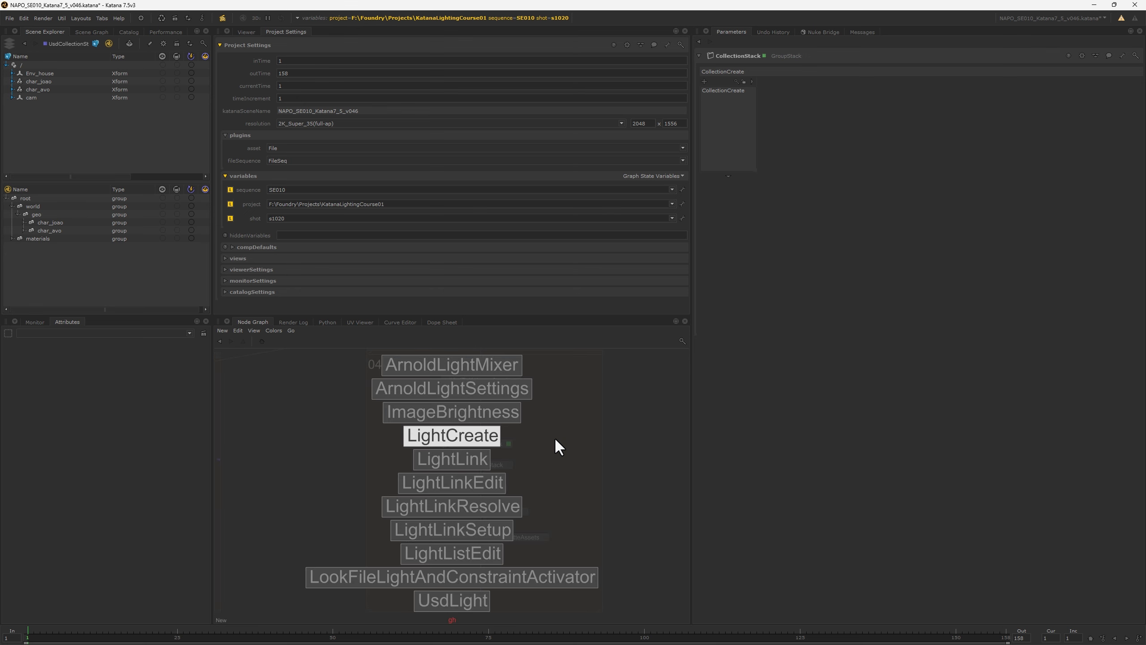
{"action": "type", "text": "p"}
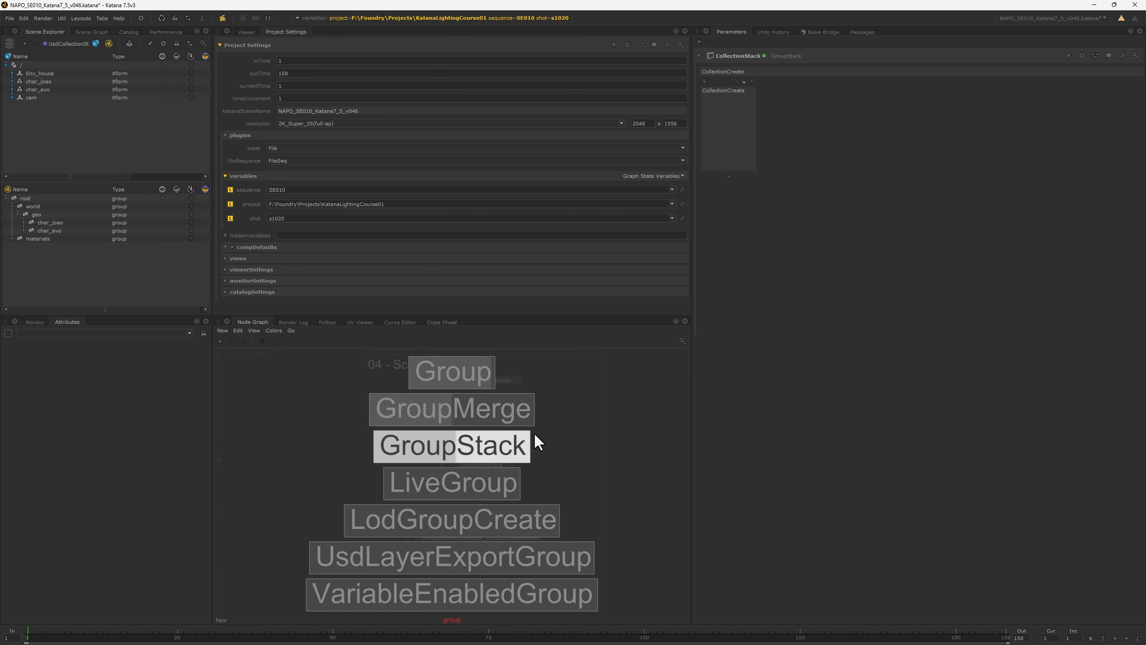
{"action": "left_click", "coordinate": [412, 452]}
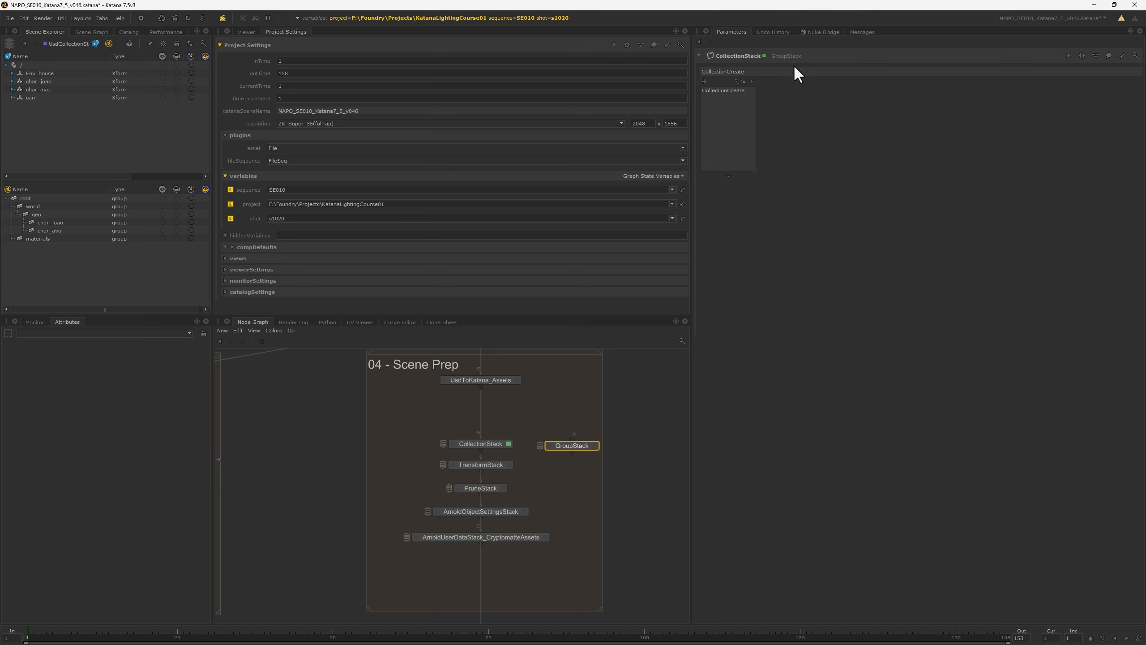
{"action": "left_click", "coordinate": [594, 446]}
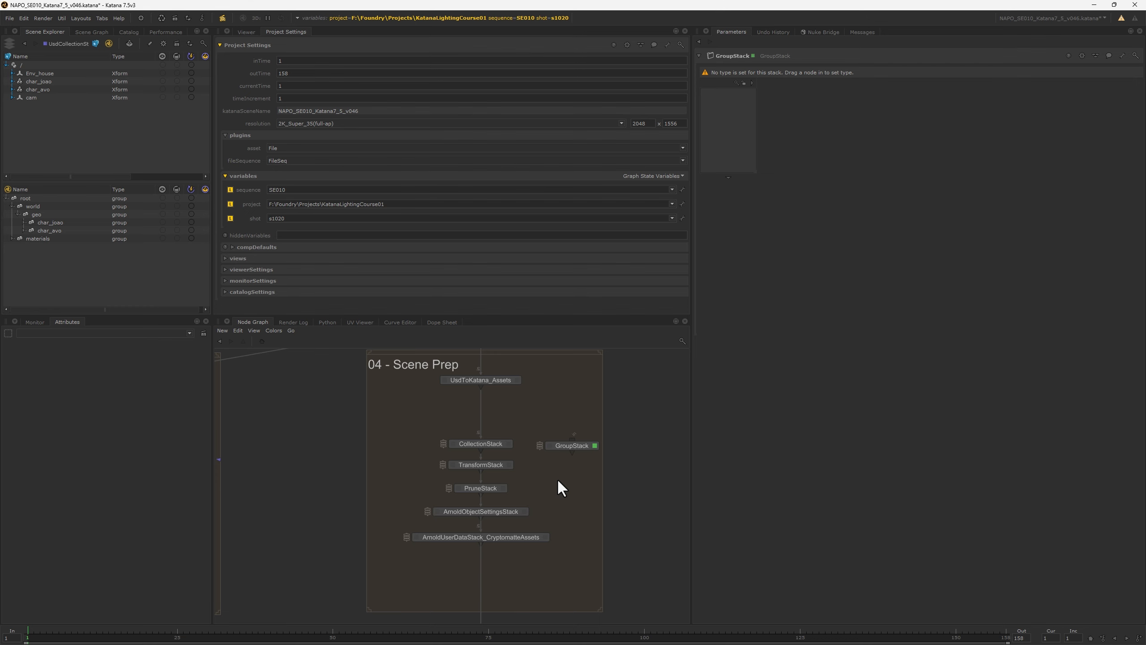
Create a CollectionCreate node and add it to the new GroupStack to define the stack's type.
{"action": "key", "text": "Tab"}
{"action": "type", "text": "colle"}
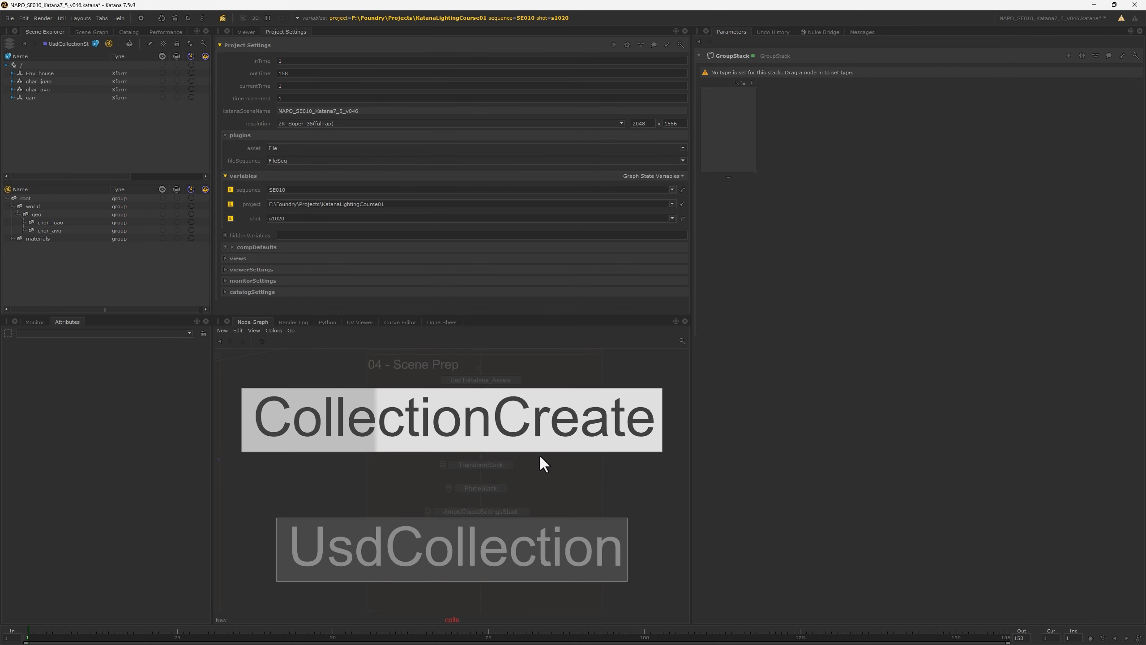
{"action": "key", "text": "Return"}
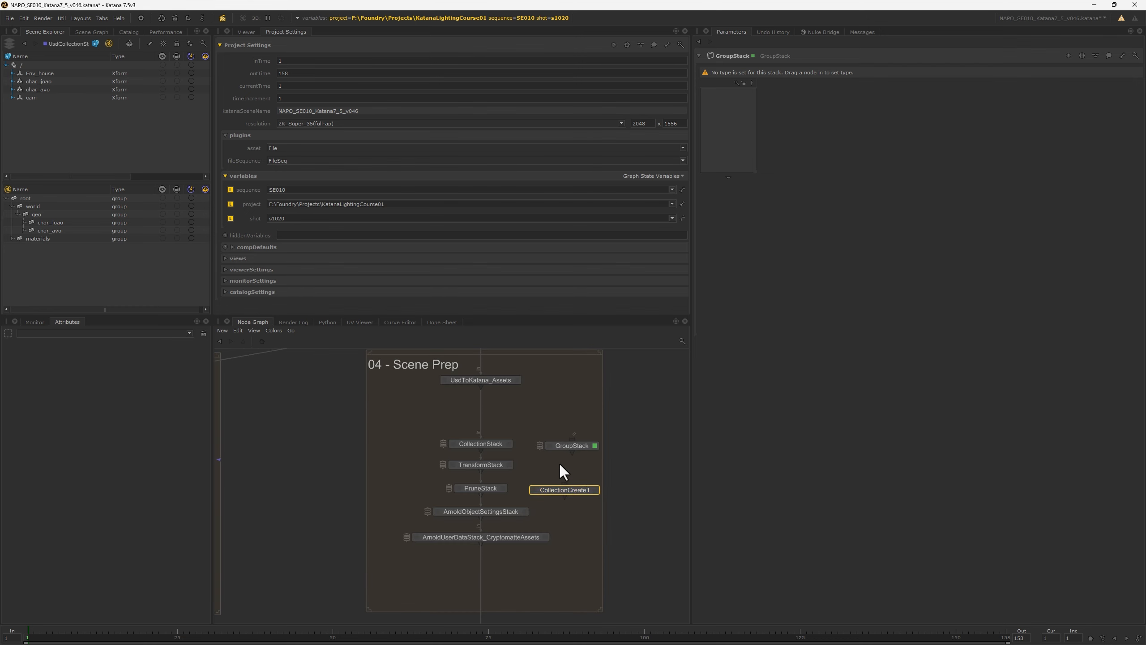
{"action": "middle_click_drag", "start_coordinate": [559, 464], "coordinate": [555, 434]}
{"action": "left_click_drag", "start_coordinate": [556, 431], "coordinate": [728, 113]}
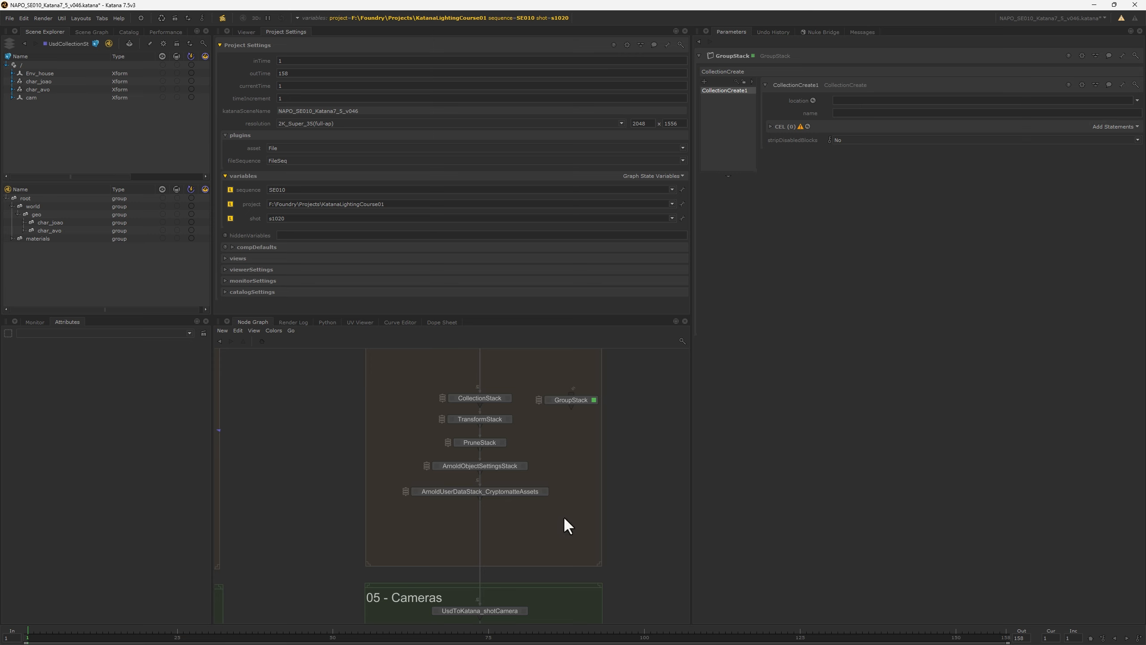
Review the parameters of CollectionStack and TransformStack, including the Sofa_TRANSFORM entry.
{"action": "left_click", "coordinate": [508, 398]}
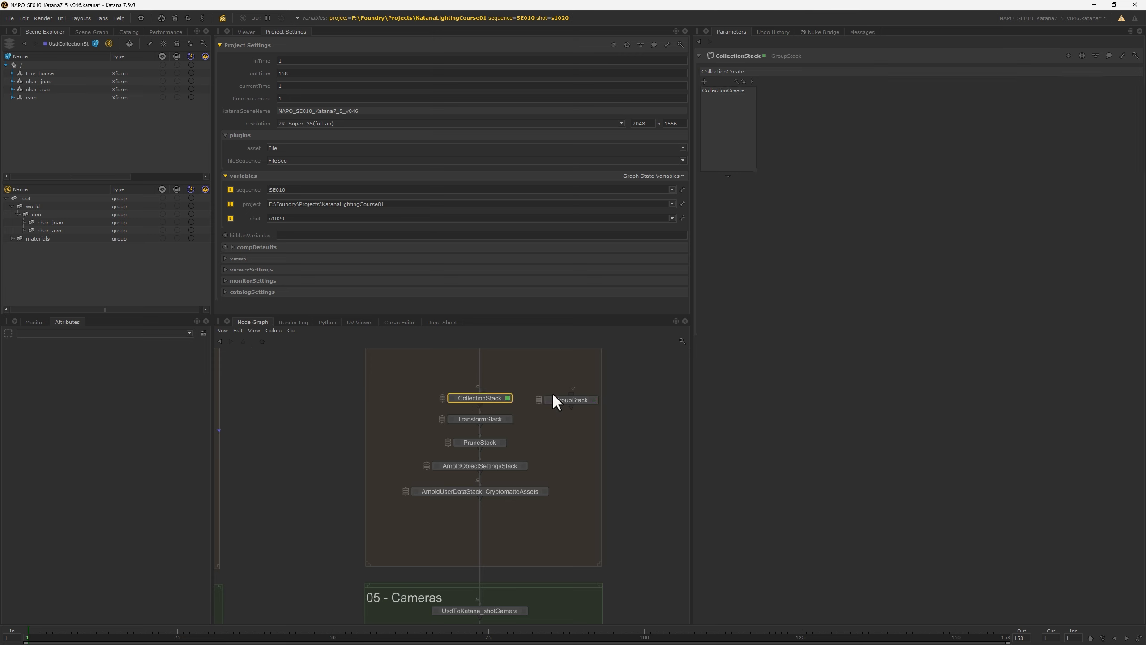
{"action": "left_click", "coordinate": [508, 419]}
{"action": "left_click", "coordinate": [740, 90]}
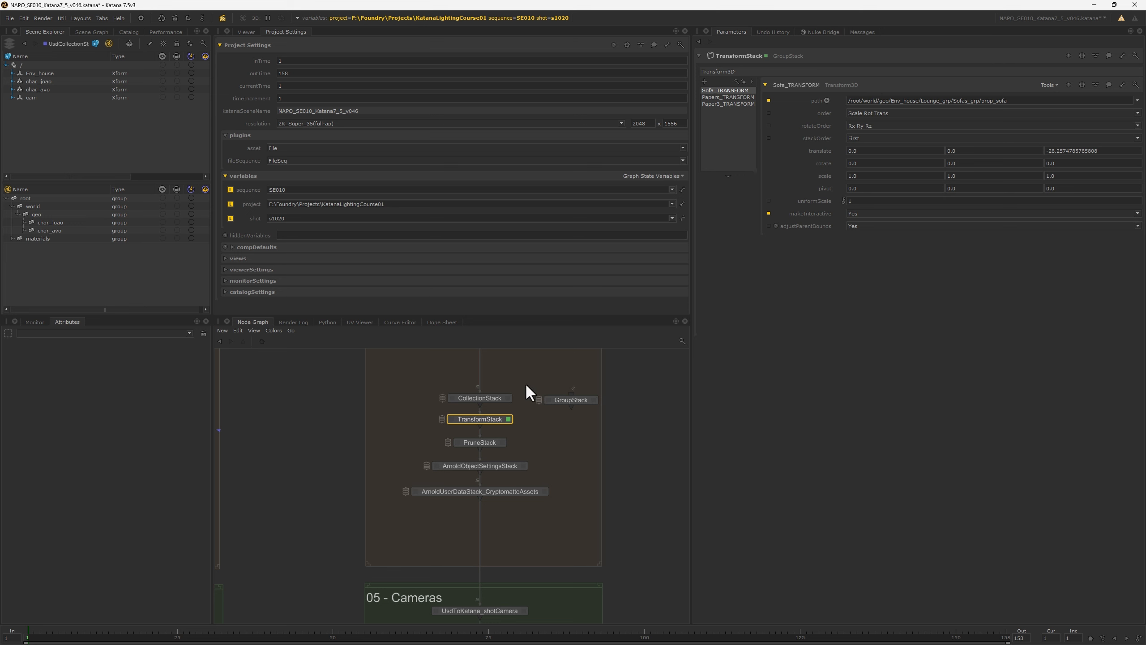
Create a Transform3D node and place it below the stacks in 04 - Scene Prep.
{"action": "key", "text": "Tab"}
{"action": "type", "text": "trans"}
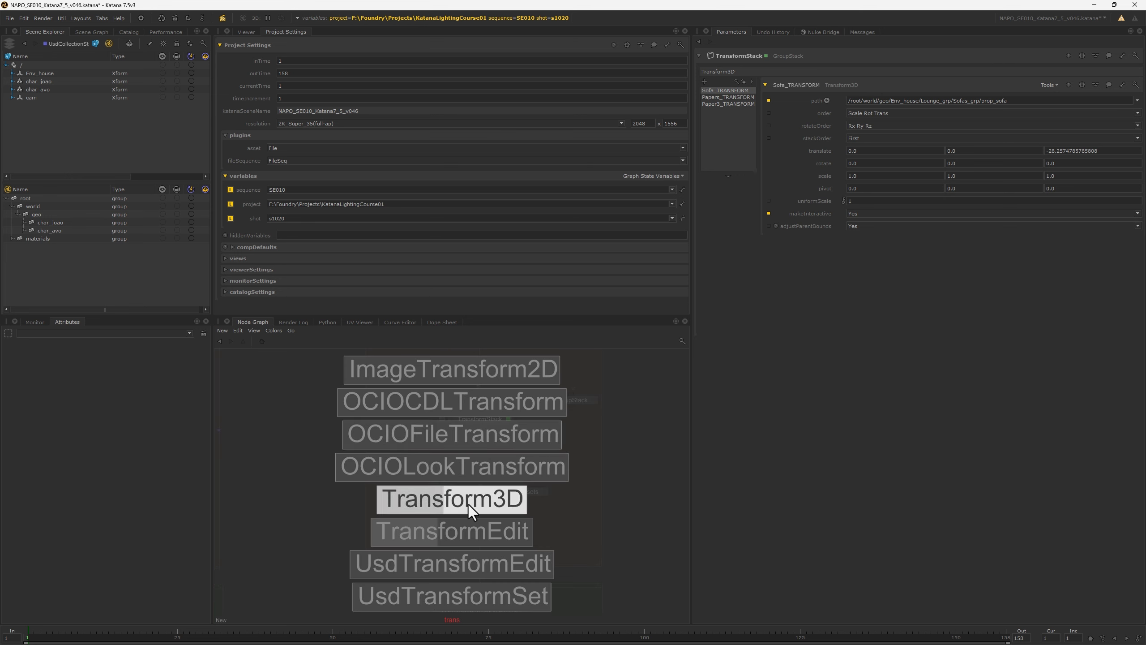
{"action": "left_click", "coordinate": [455, 499]}
{"action": "left_click", "coordinate": [550, 526]}
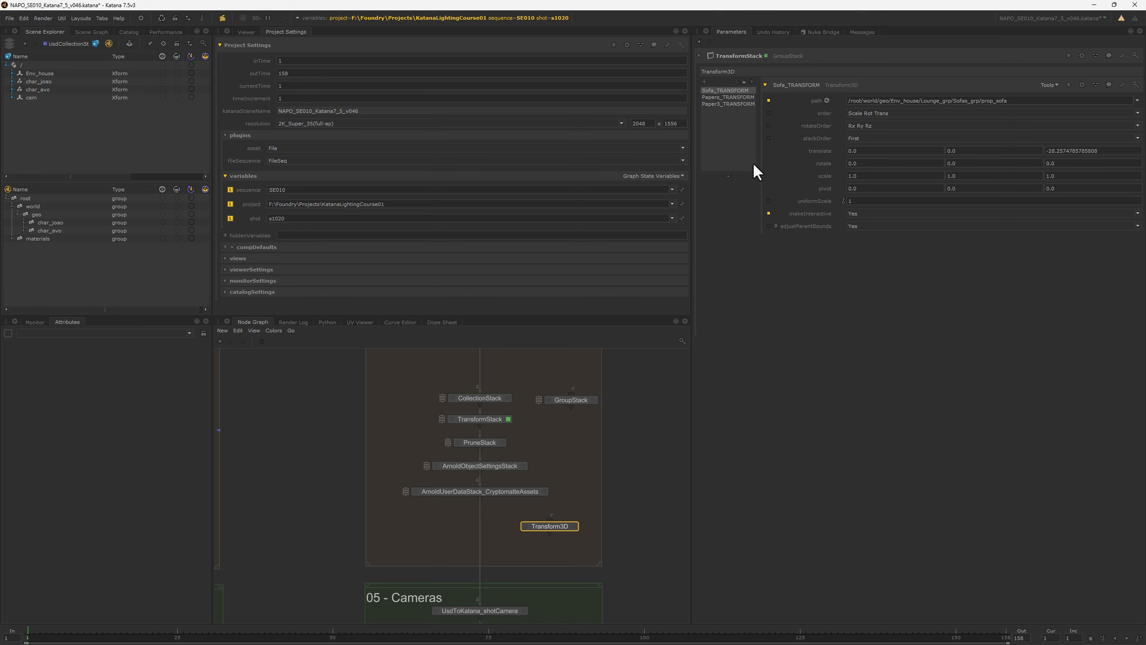
Delete the Transform3D node and review the path and translate values of Paper3_TRANSFORM in TransformStack.
{"action": "key", "text": "Delete"}
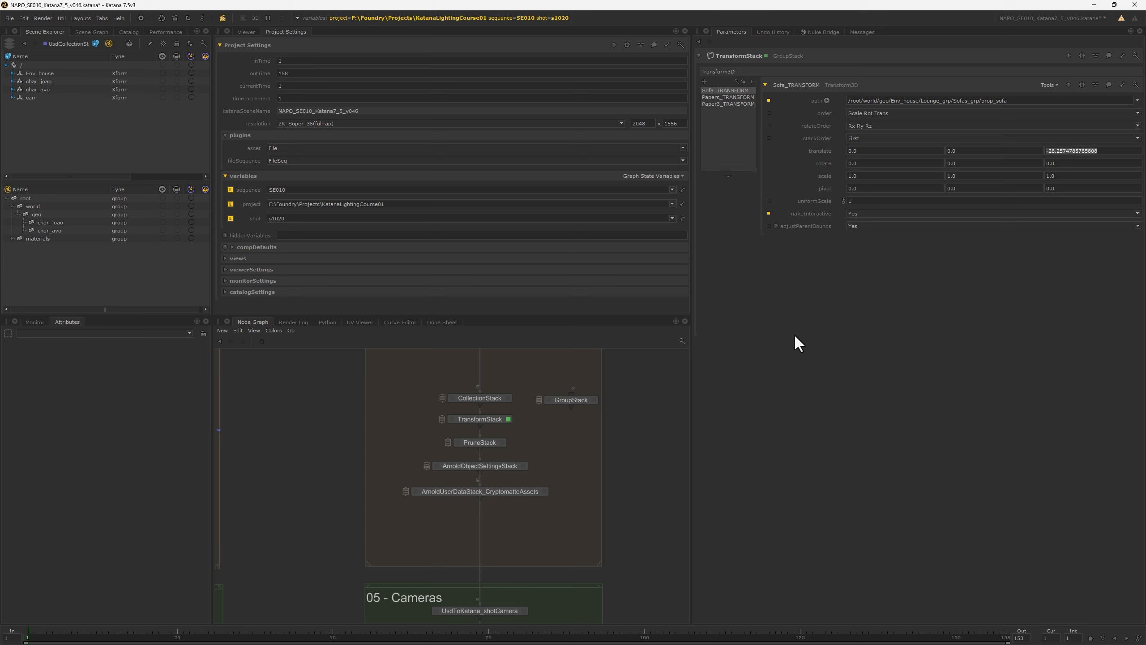
{"action": "left_click", "coordinate": [723, 98]}
{"action": "left_click", "coordinate": [720, 104]}
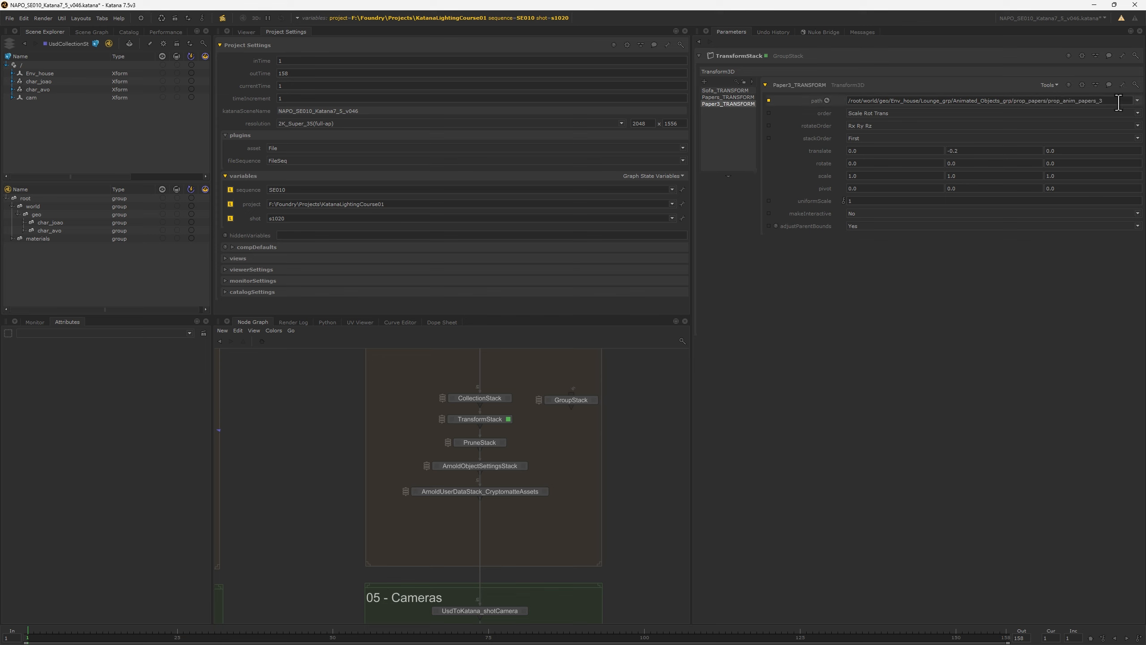
{"action": "left_click_drag", "start_coordinate": [1118, 103], "coordinate": [792, 96]}
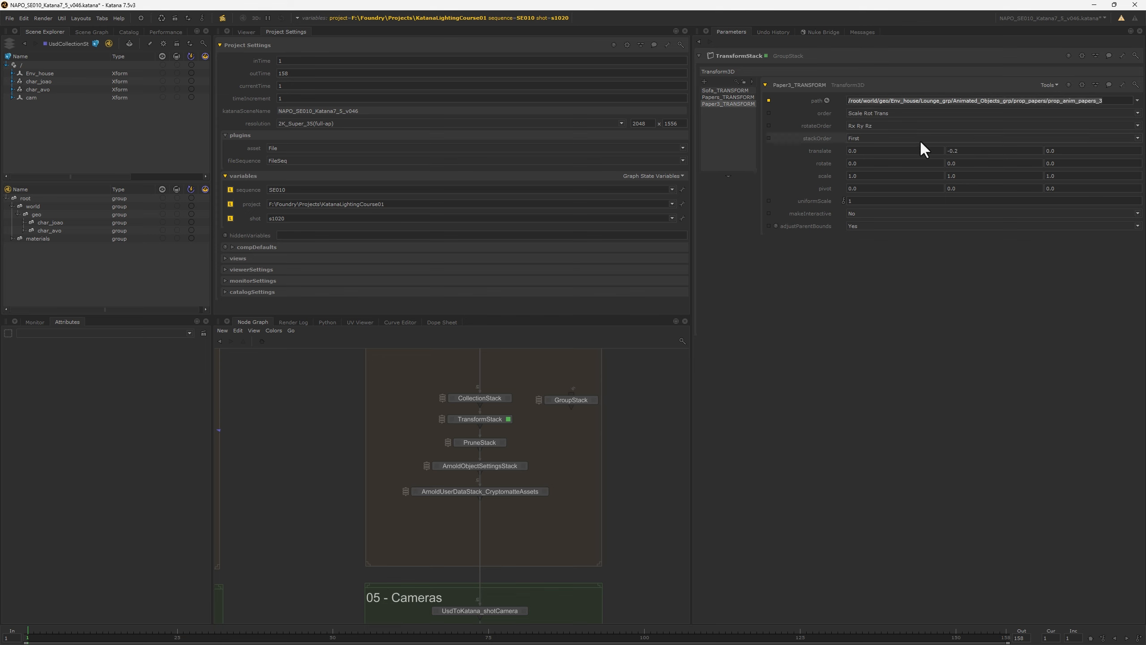
{"action": "double_click", "coordinate": [952, 151]}
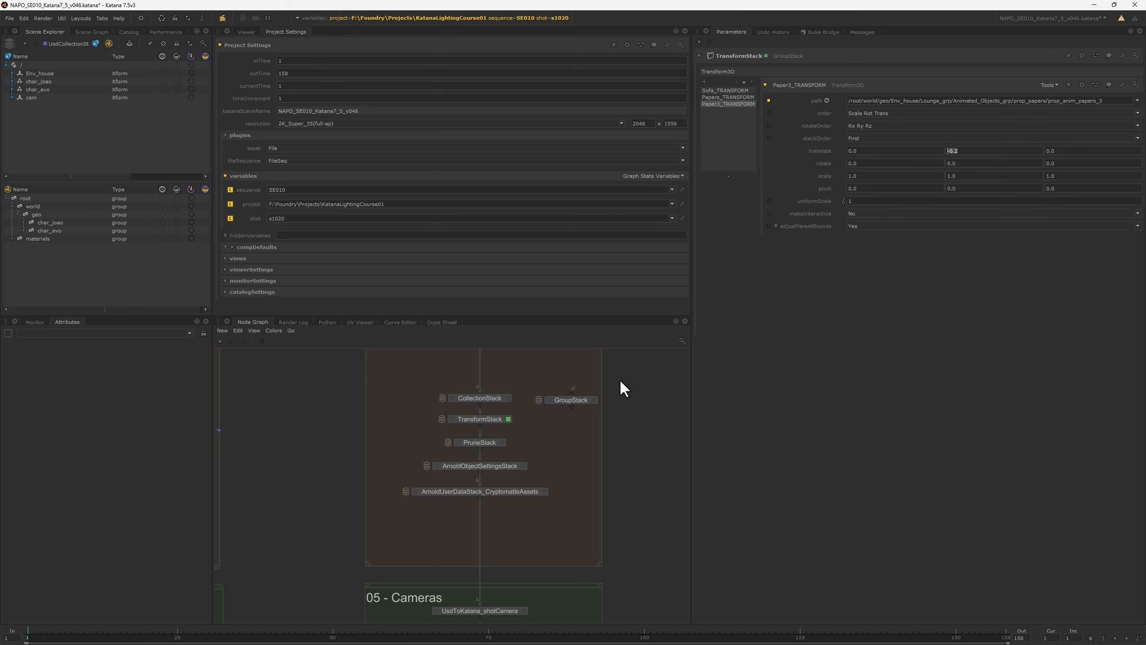
Open PruneStack's parameters, expand the Prune entry's CEL statements and enlarge the paths list to read every pruned location.
{"action": "middle_click_drag", "start_coordinate": [500, 441], "coordinate": [589, 445]}
{"action": "left_click", "coordinate": [591, 445]}
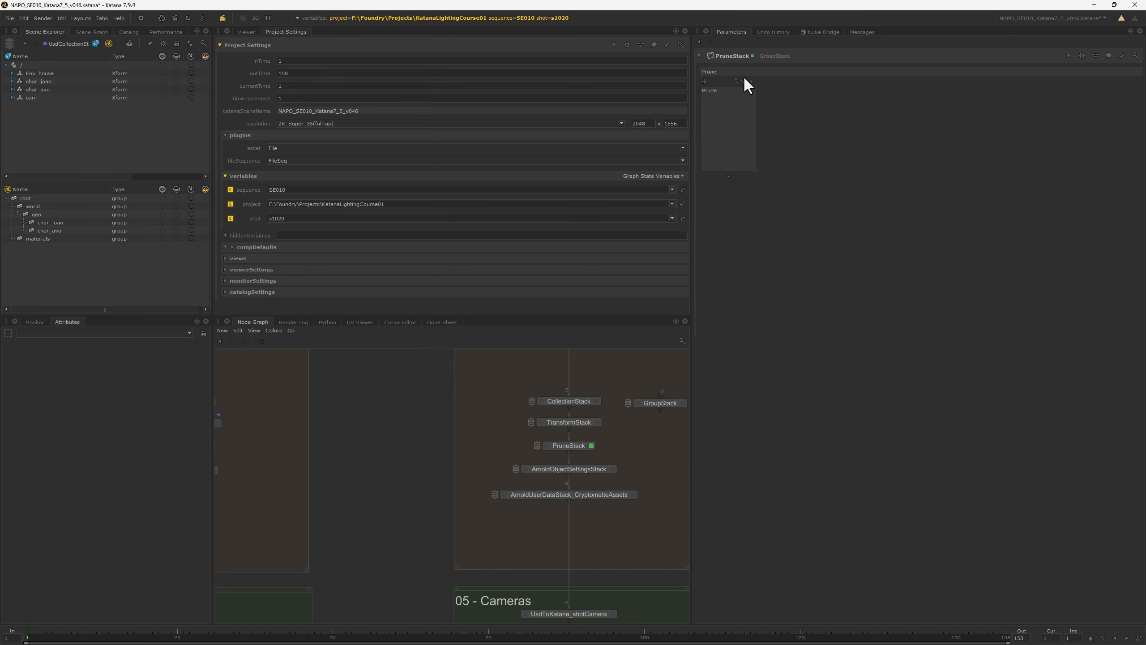
{"action": "left_click", "coordinate": [709, 90]}
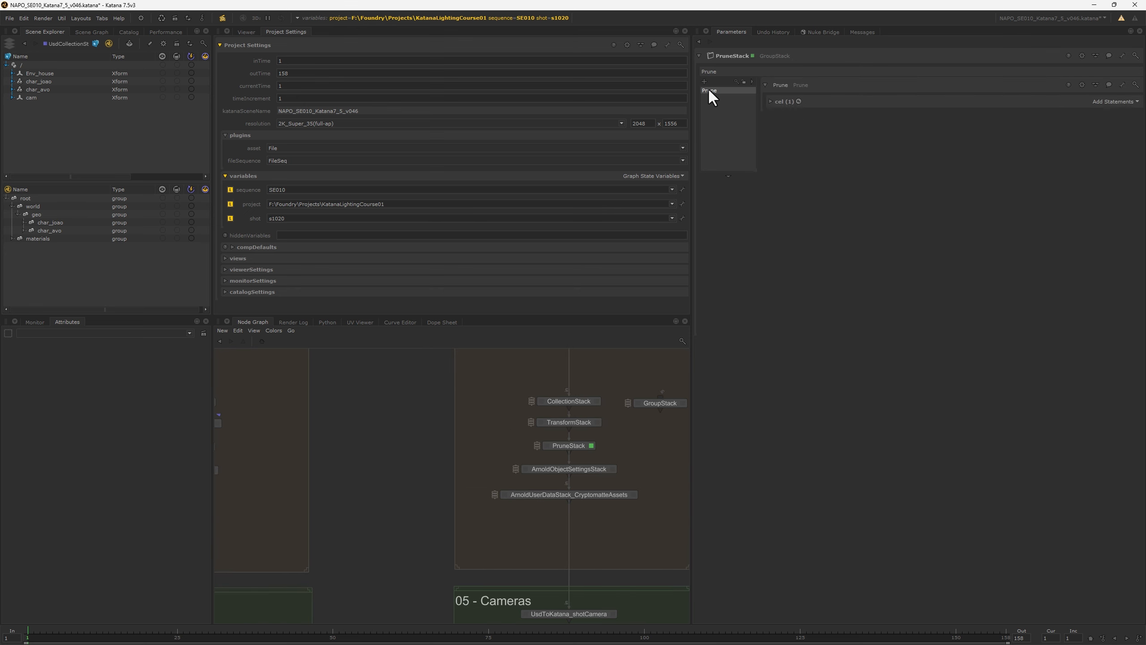
{"action": "left_click", "coordinate": [770, 101]}
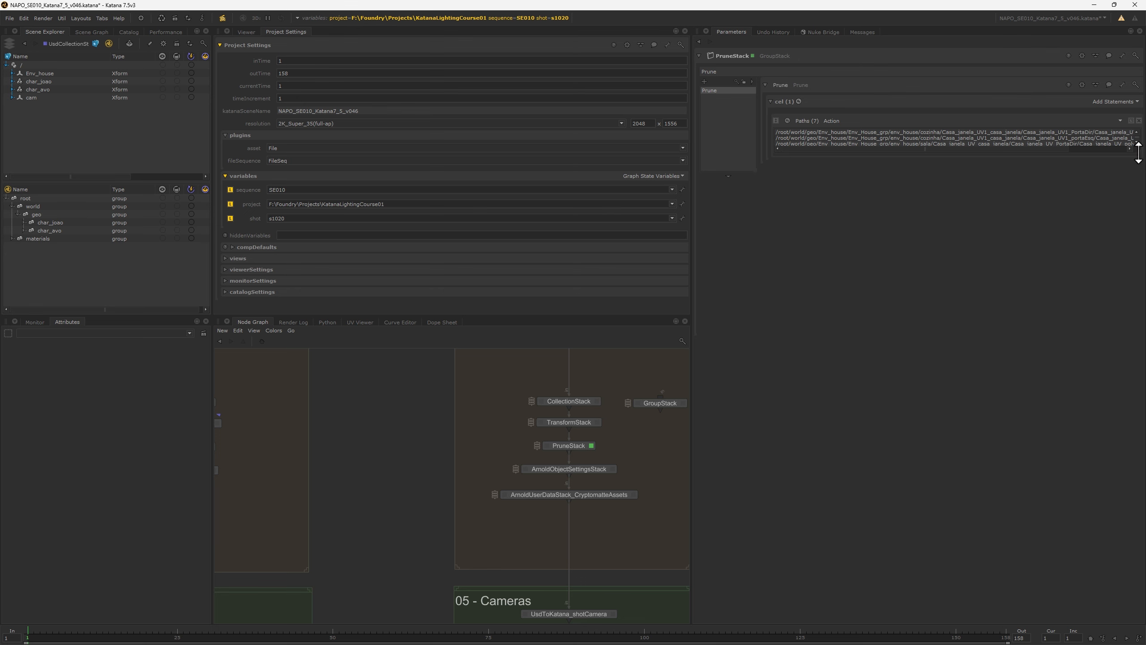
{"action": "left_click_drag", "start_coordinate": [1139, 152], "coordinate": [1139, 284]}
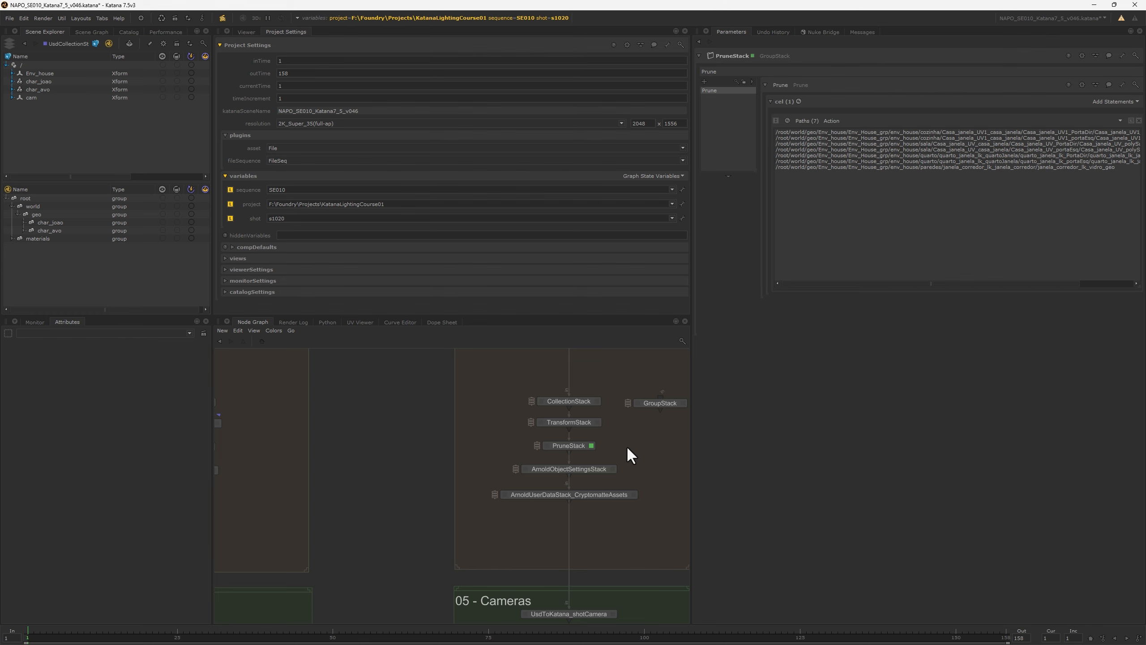
Inspect the ArnoldObjectSettings entry of ArnoldObjectSettingsStack, expanding Transform & Motion Blur, Key Flags and visibility.
{"action": "middle_click_drag", "start_coordinate": [598, 470], "coordinate": [533, 488]}
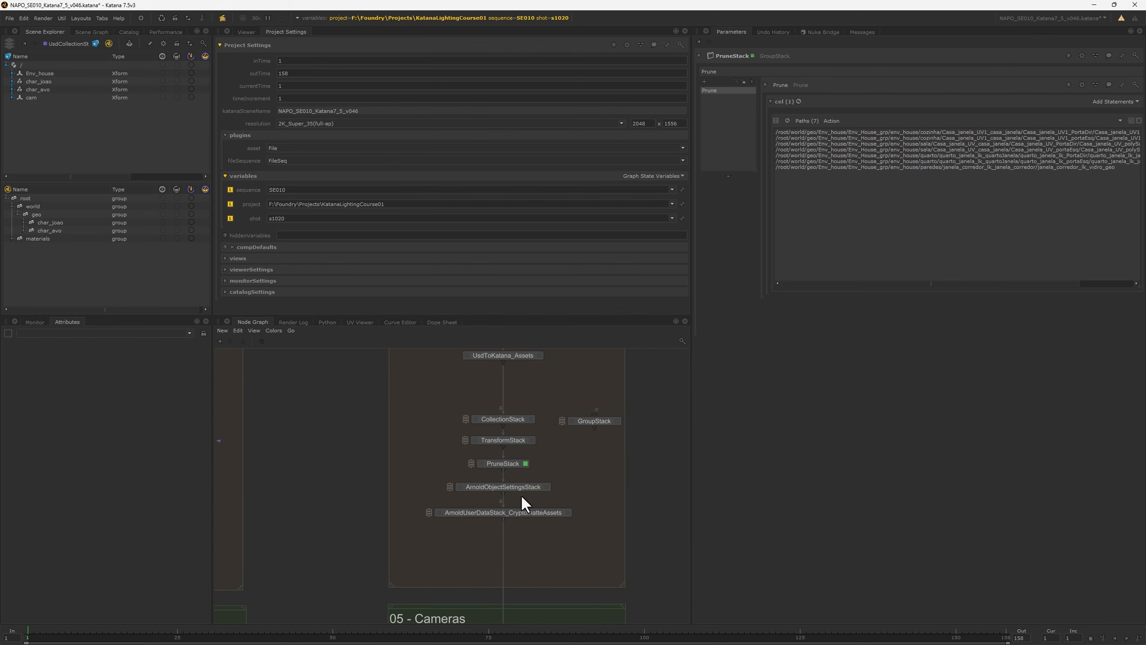
{"action": "left_click", "coordinate": [546, 486]}
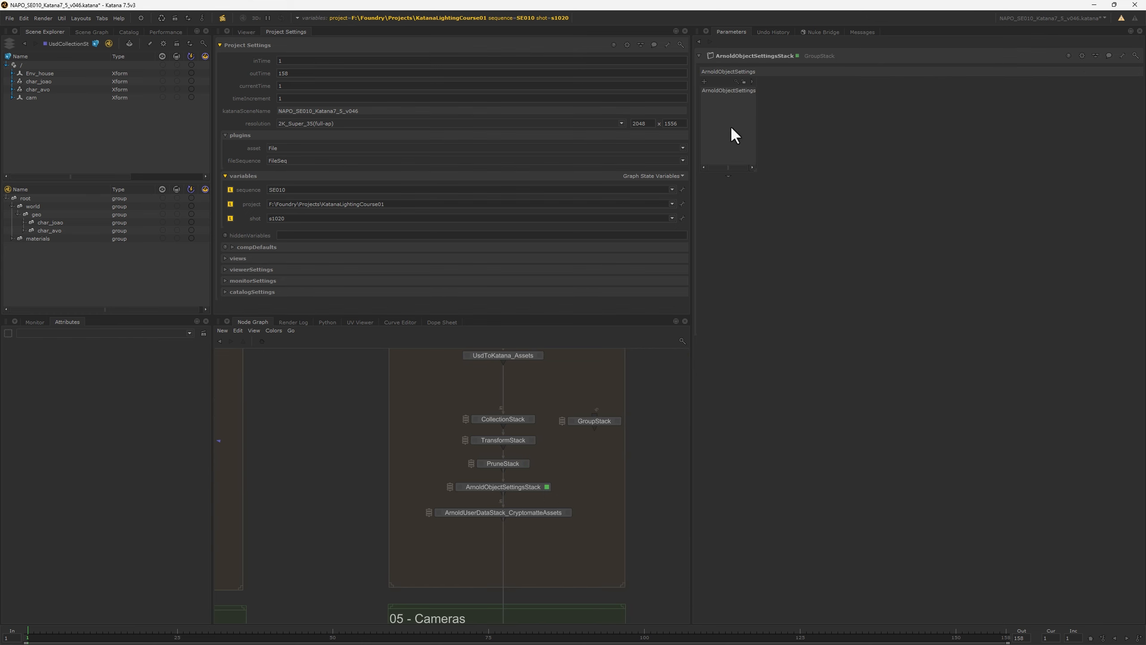
{"action": "left_click", "coordinate": [715, 92]}
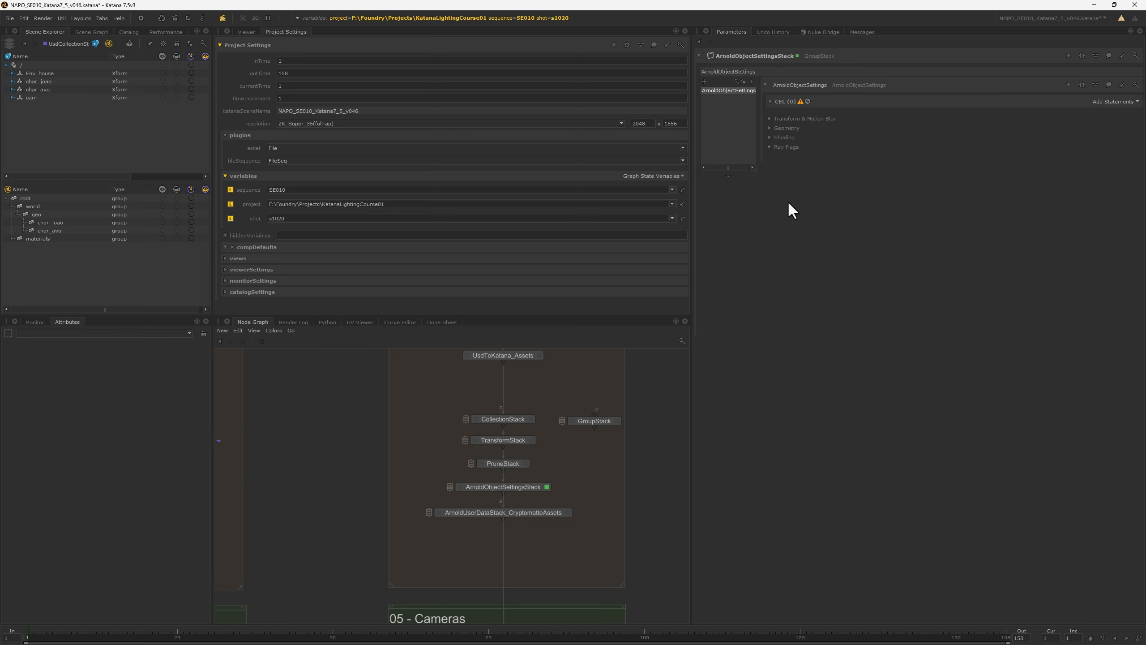
{"action": "left_click", "coordinate": [770, 118]}
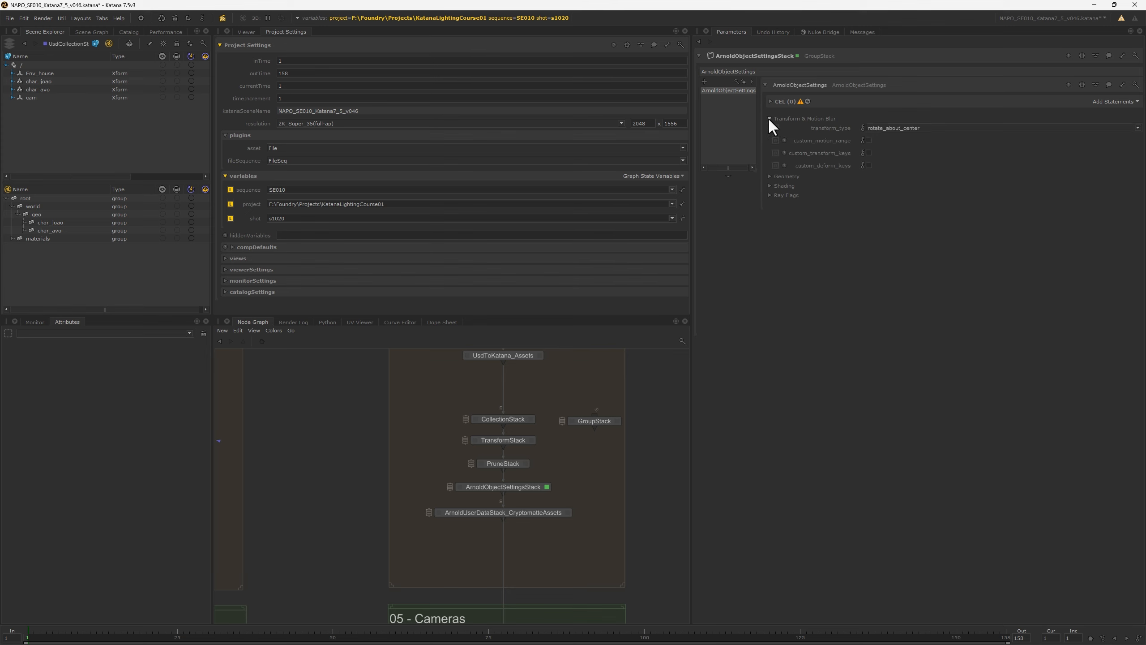
{"action": "left_click", "coordinate": [769, 195]}
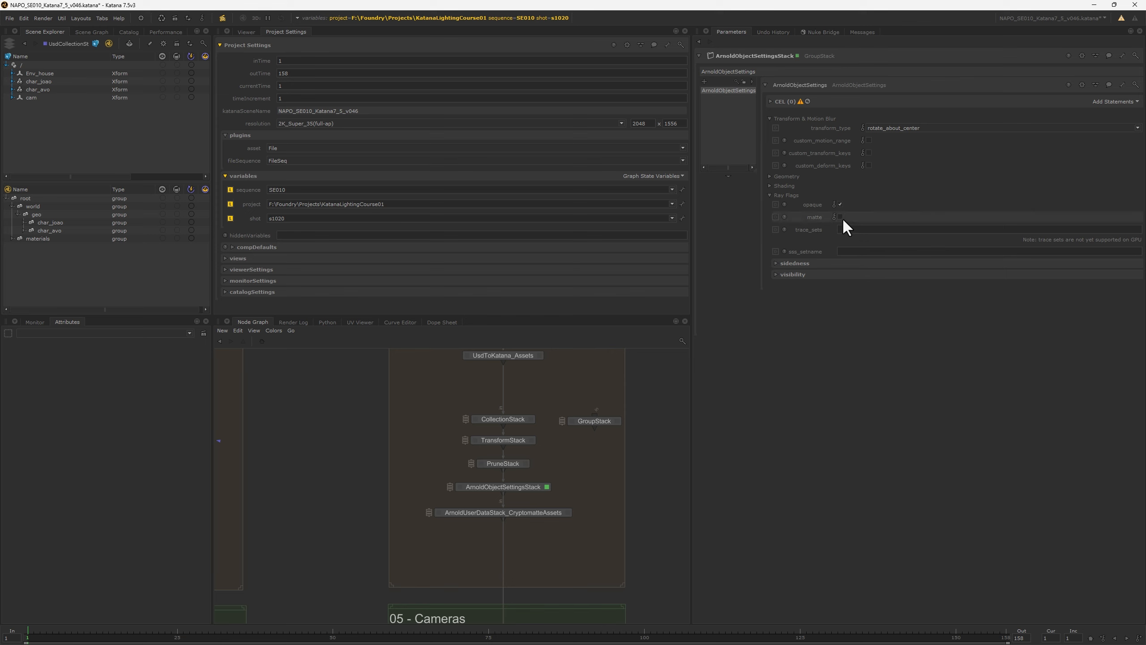
{"action": "left_click", "coordinate": [776, 275]}
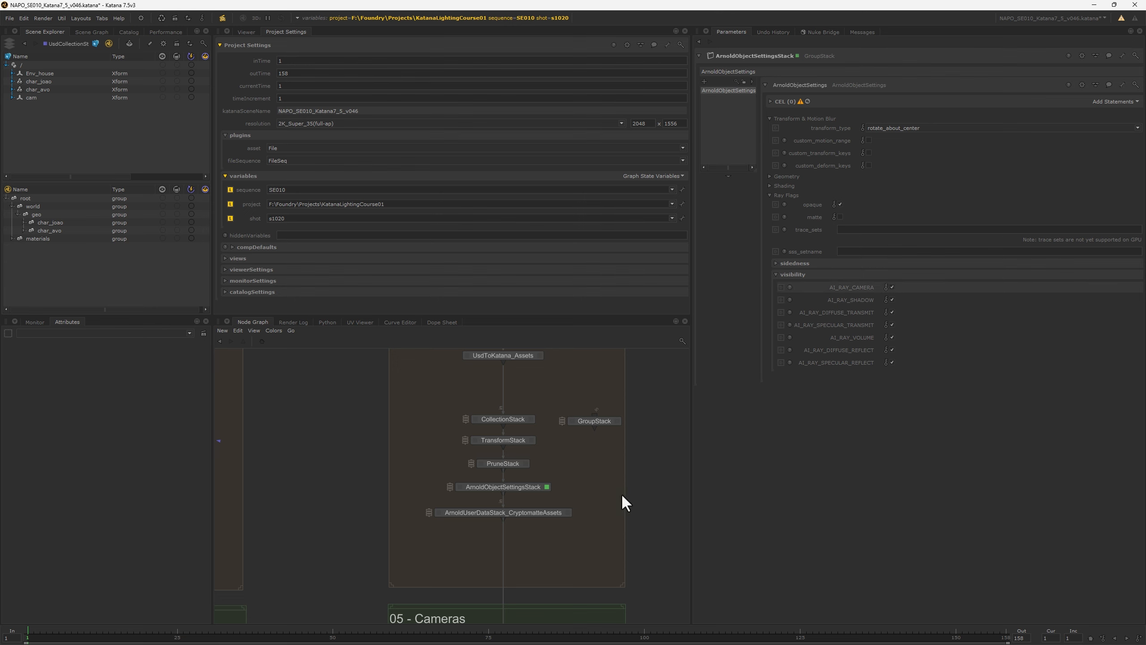
Highlight the template sections from 04 - Scene Prep down to the shot groups to show what lies downstream.
{"action": "middle_click_drag", "start_coordinate": [595, 391], "coordinate": [507, 445]}
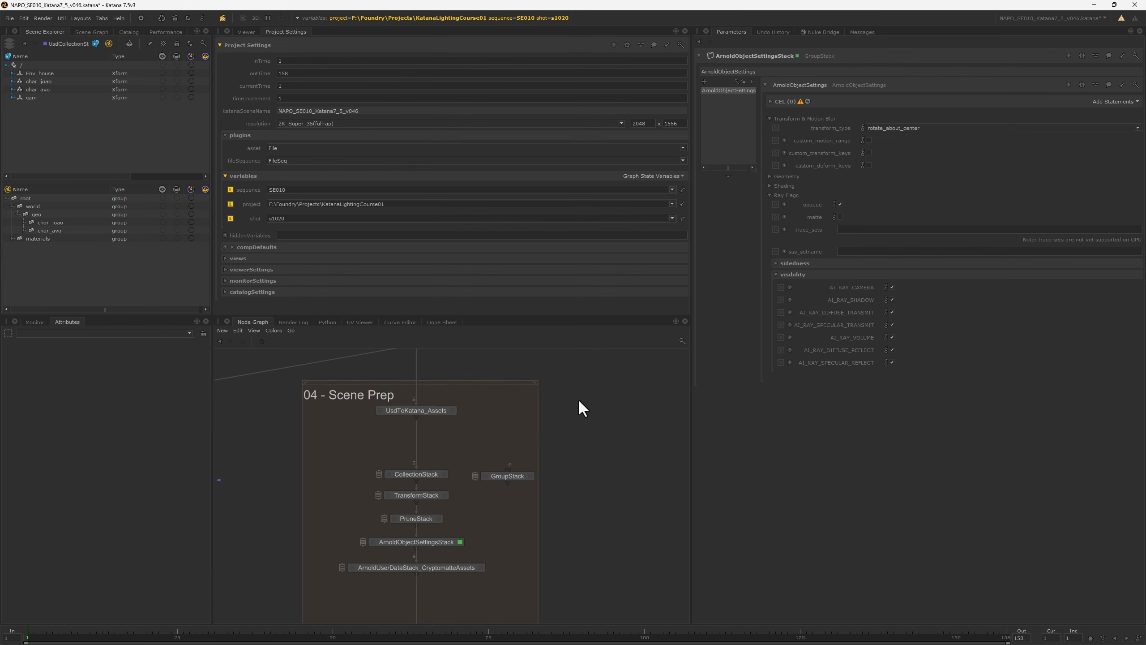
{"action": "left_click_drag", "start_coordinate": [588, 365], "coordinate": [374, 625]}
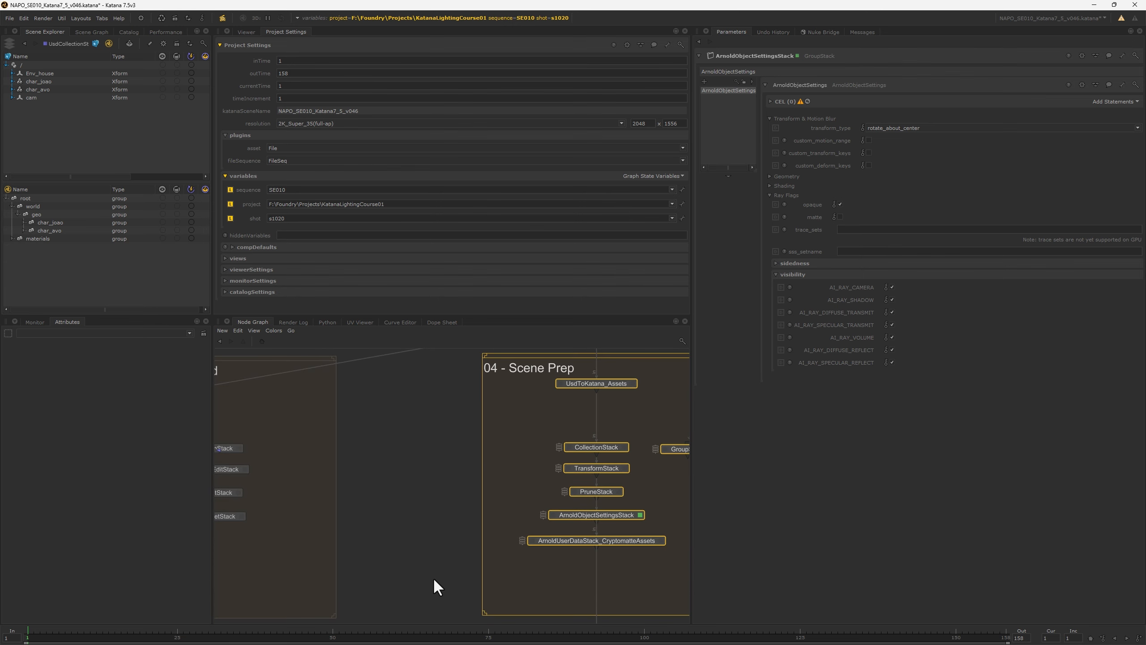
{"action": "middle_click_drag", "start_coordinate": [442, 551], "coordinate": [352, 547]}
{"action": "scroll", "coordinate": [570, 449], "scroll_direction": "down", "scroll_amount": 5}
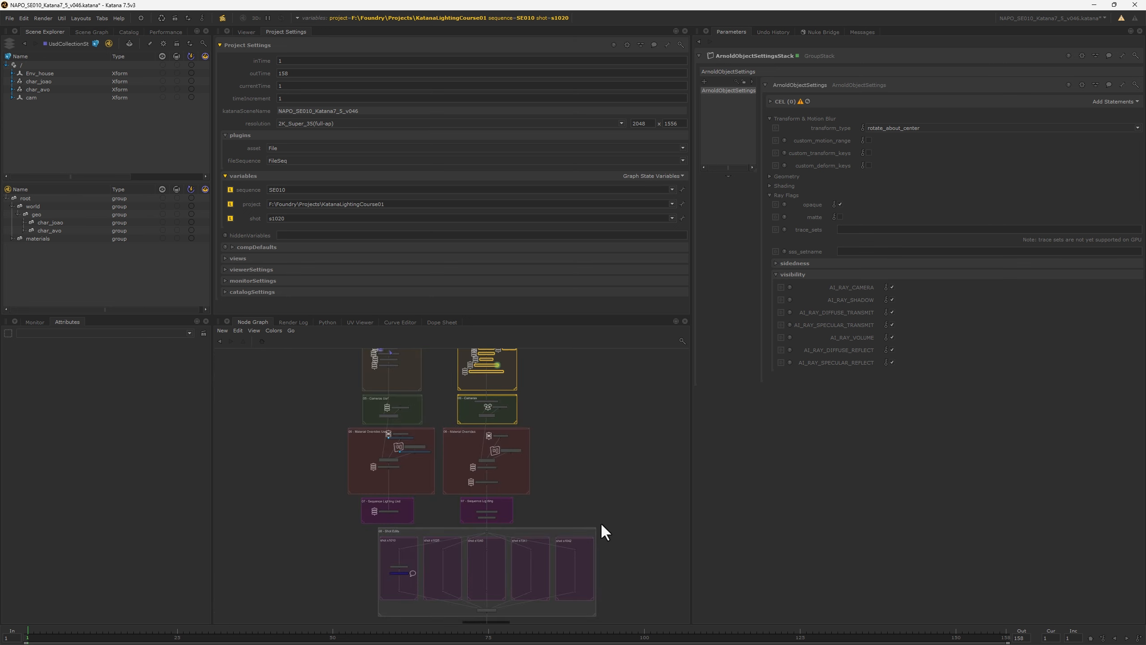
{"action": "left_click_drag", "start_coordinate": [627, 520], "coordinate": [346, 631]}
{"action": "middle_click_drag", "start_coordinate": [426, 612], "coordinate": [414, 421]}
{"action": "left_click_drag", "start_coordinate": [616, 468], "coordinate": [288, 586]}
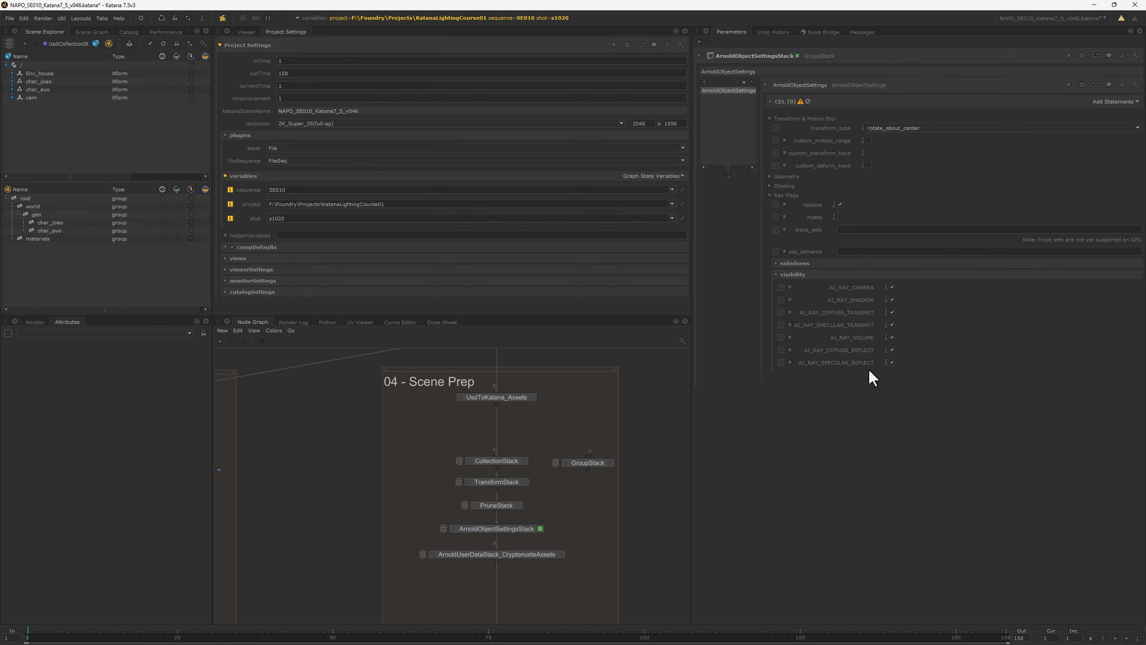
Review the ArnoldUserData entries of ArnoldUserDataStack_CryptomatteAssets, checking the crypto_asset name, string values and the sideboard entry's CEL path.
{"action": "middle_click_drag", "start_coordinate": [534, 592], "coordinate": [532, 476]}
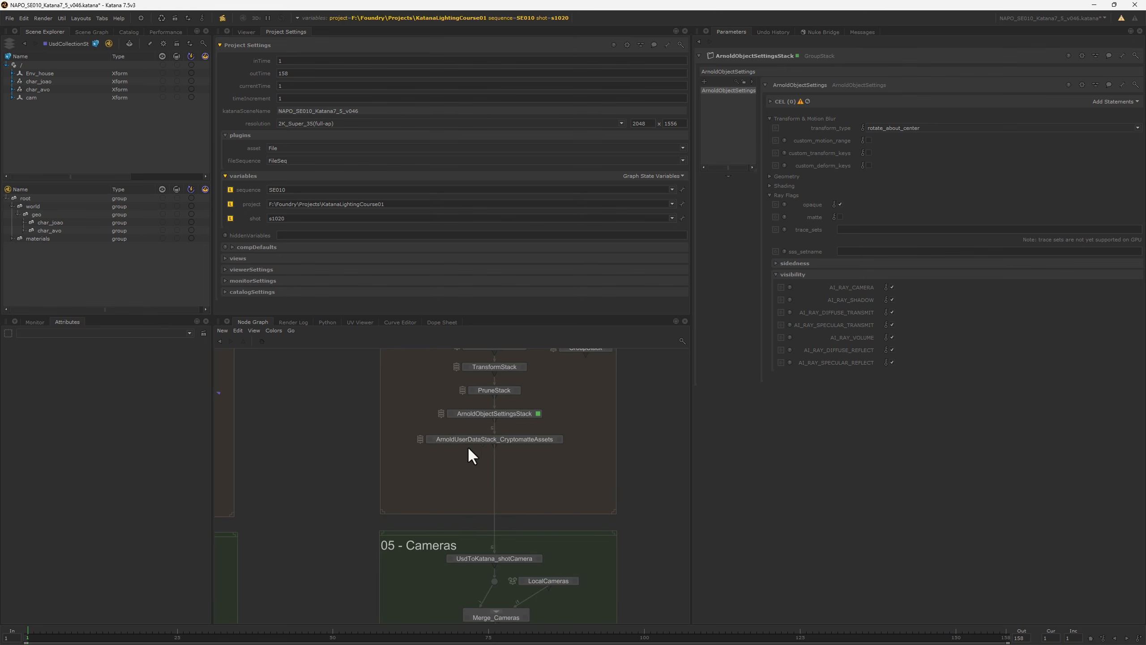
{"action": "left_click", "coordinate": [519, 440]}
{"action": "left_click", "coordinate": [559, 438]}
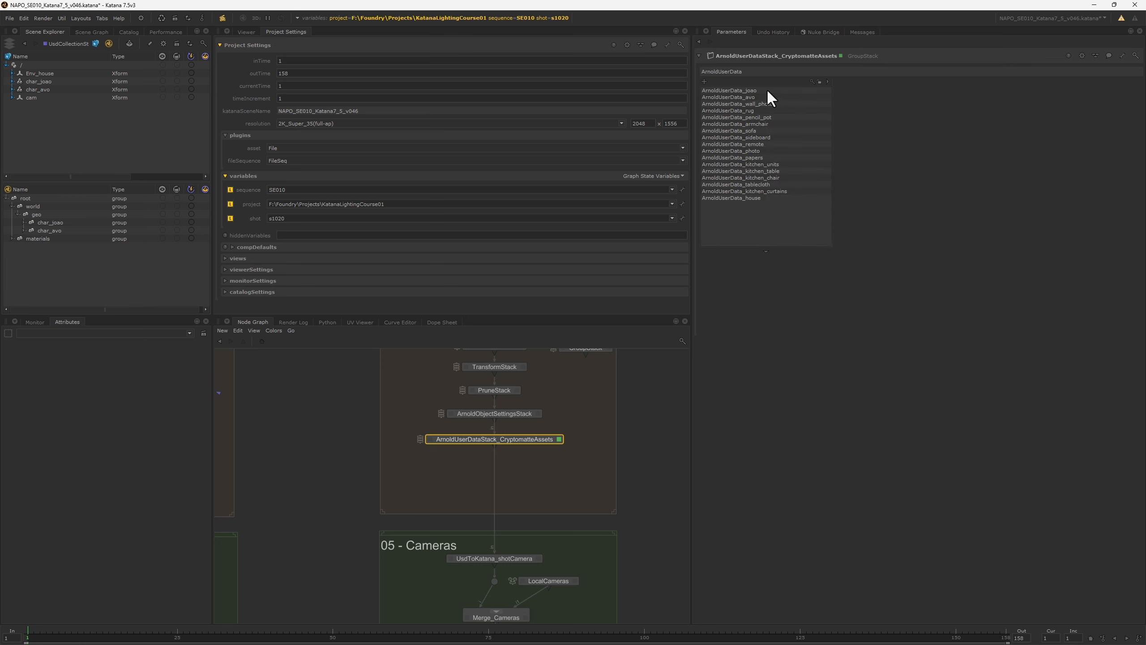
{"action": "left_click", "coordinate": [723, 90]}
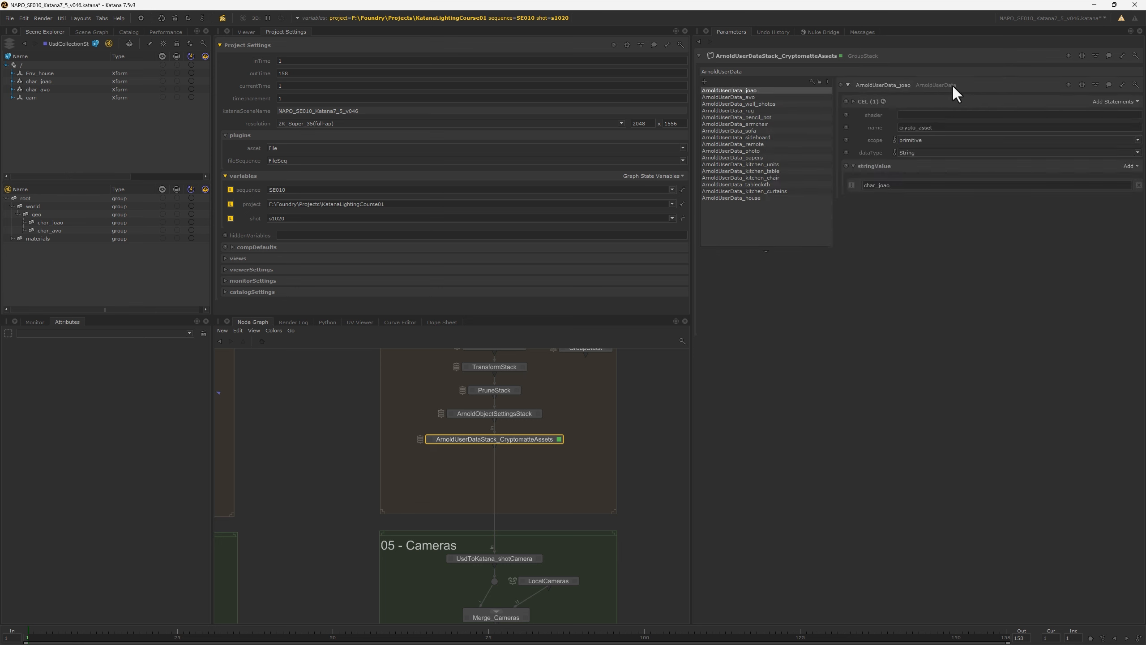
{"action": "double_click", "coordinate": [930, 127]}
{"action": "left_click", "coordinate": [751, 96]}
{"action": "left_click", "coordinate": [734, 104]}
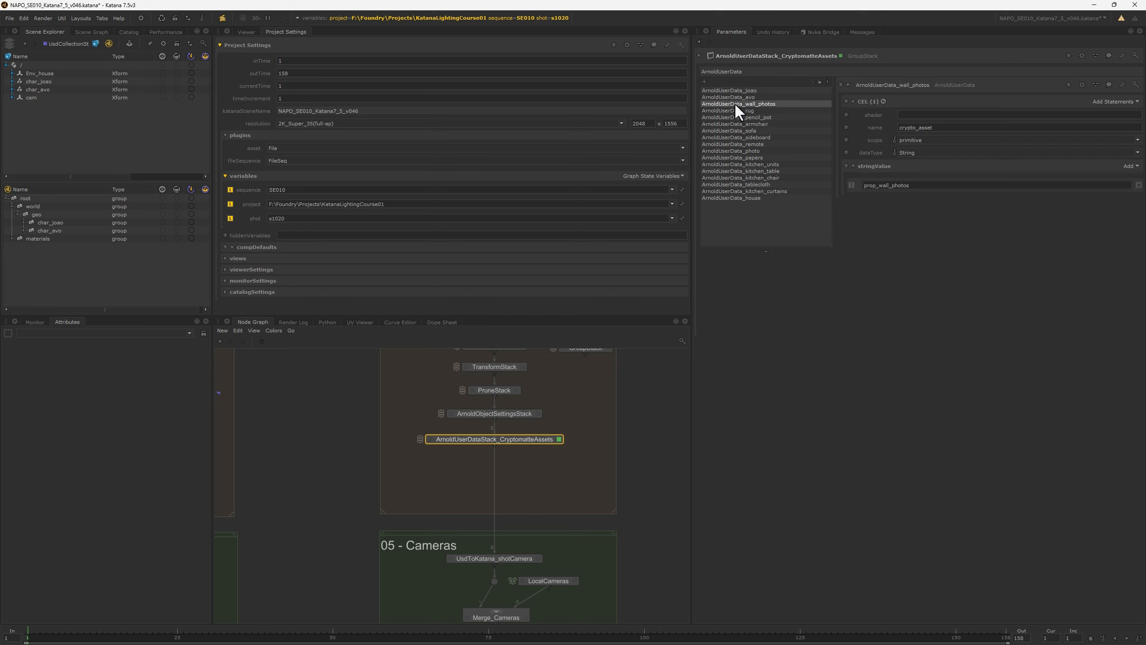
{"action": "left_click", "coordinate": [732, 110]}
{"action": "left_click", "coordinate": [729, 138]}
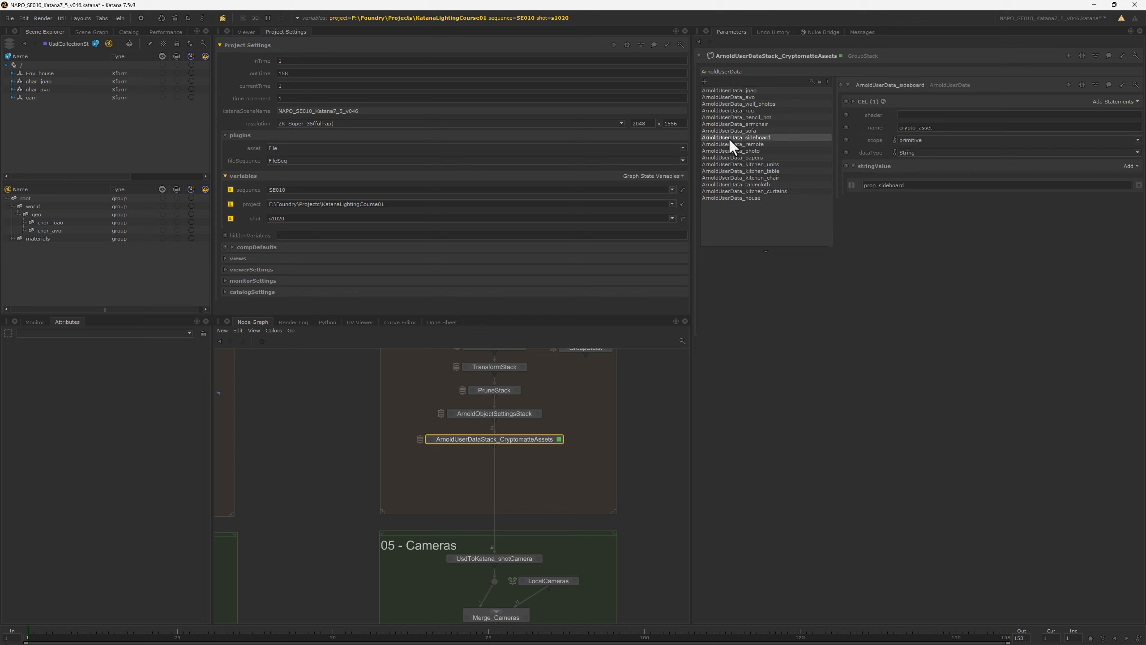
{"action": "left_click", "coordinate": [854, 101]}
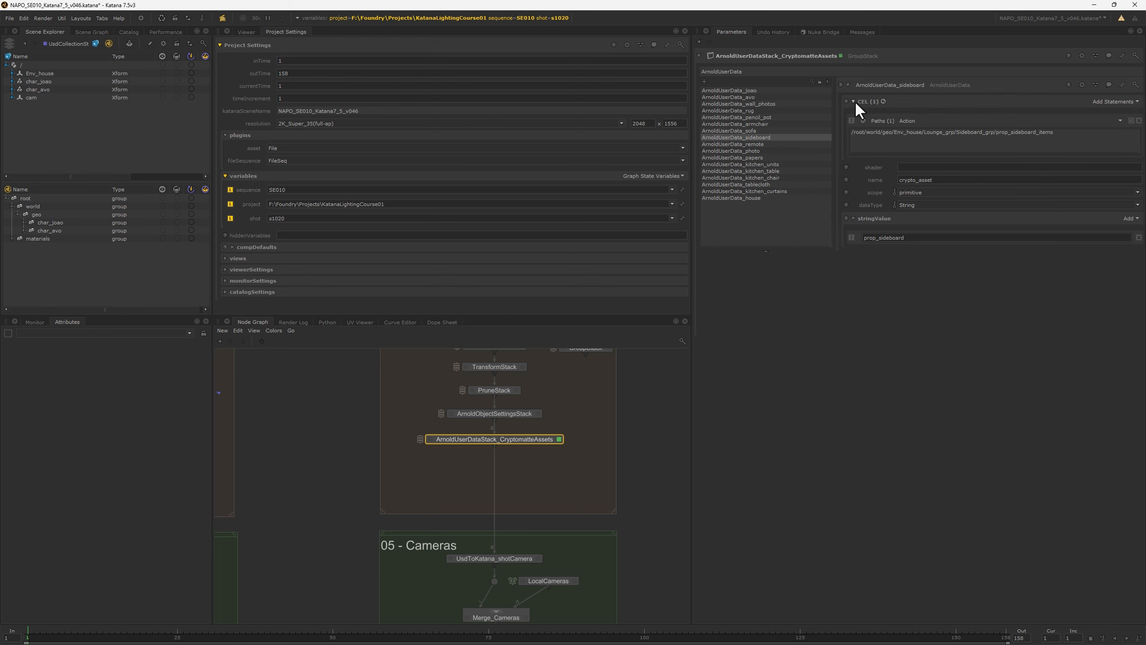
{"action": "key", "text": "Up"}
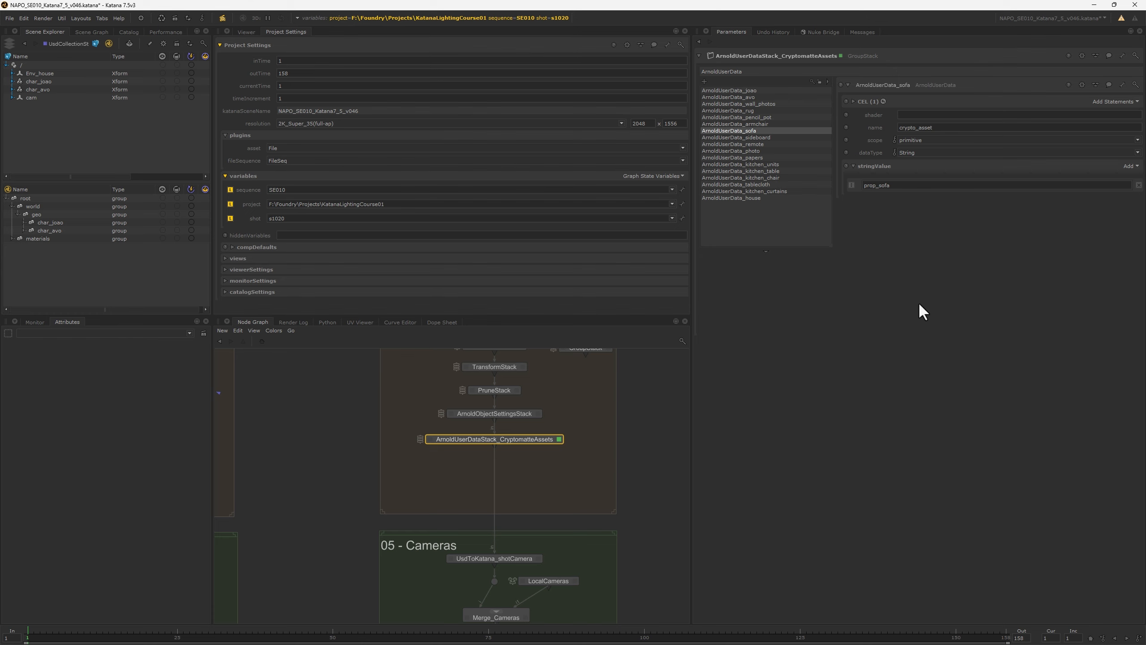
Open UsdCollectionStack's parameters in 04 - Scene Prep Usd and inspect its UsdCollection entry.
{"action": "middle_click_drag", "start_coordinate": [372, 453], "coordinate": [624, 568]}
{"action": "left_click", "coordinate": [421, 458]}
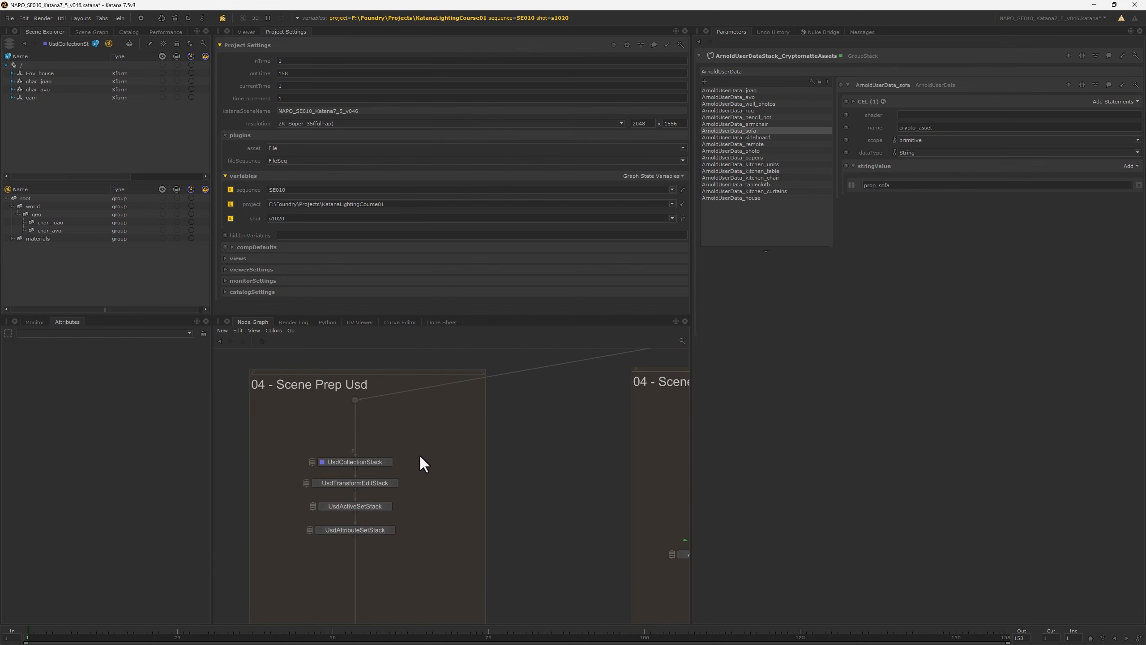
{"action": "left_click", "coordinate": [344, 462]}
{"action": "left_click", "coordinate": [388, 462]}
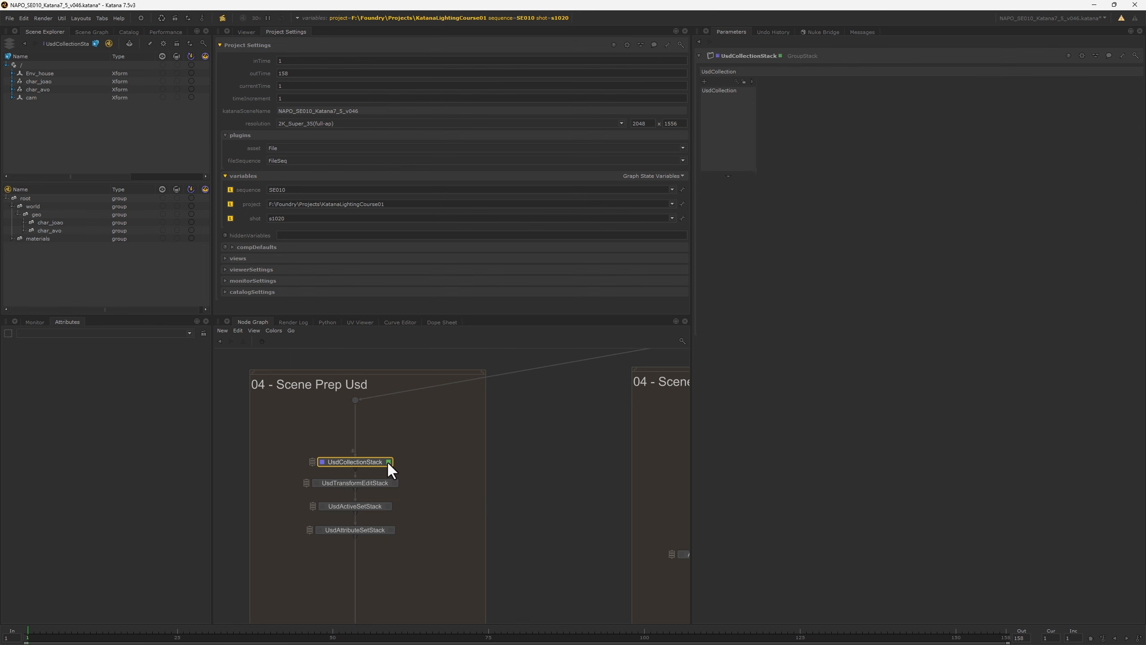
{"action": "left_click", "coordinate": [723, 93]}
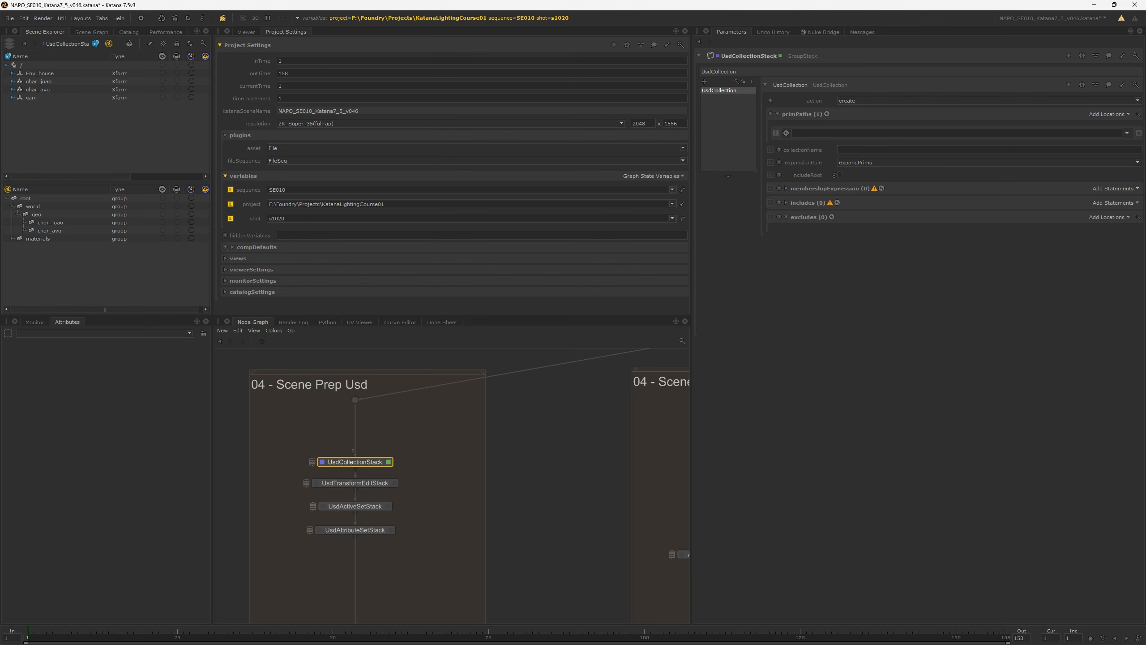
Review the parameters of UsdTransformEditStack and UsdActiveSetStack, including the UsdActiveSet1 entry.
{"action": "middle_click_drag", "start_coordinate": [411, 474], "coordinate": [401, 422]}
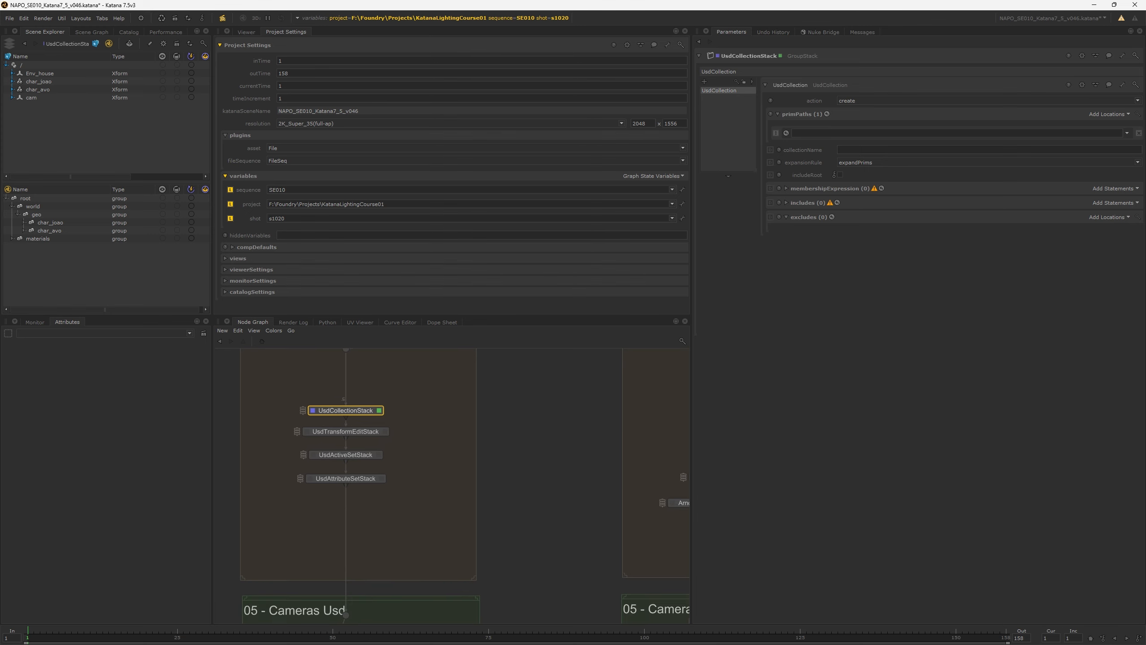
{"action": "left_click", "coordinate": [365, 429]}
{"action": "left_click", "coordinate": [385, 429]}
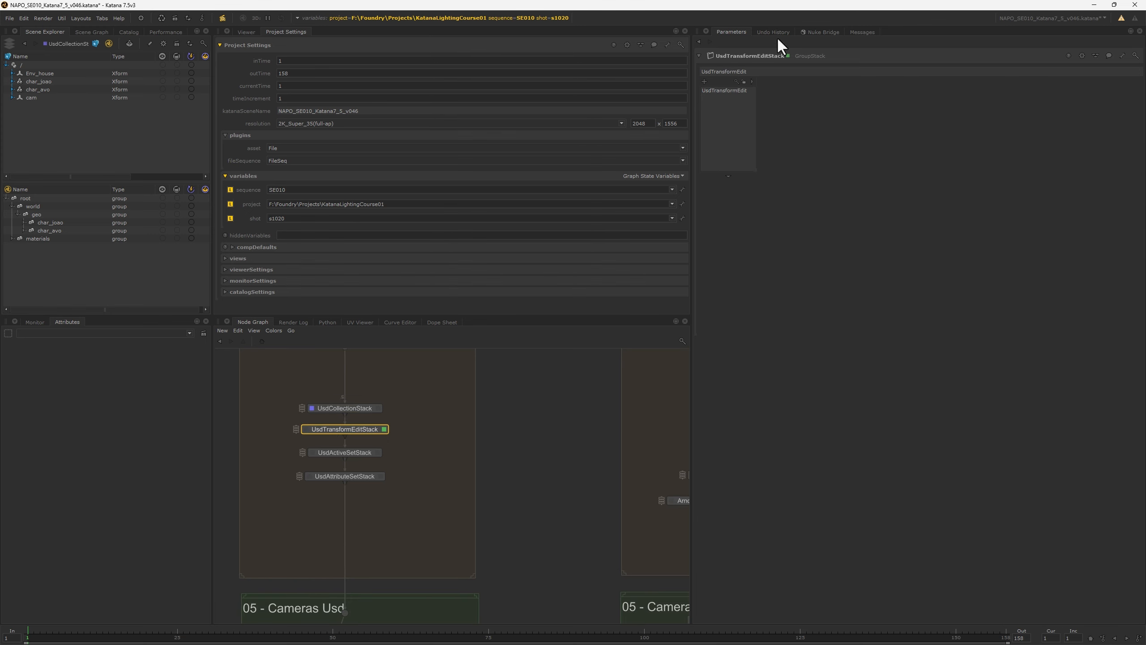
{"action": "left_click", "coordinate": [378, 452]}
{"action": "left_click", "coordinate": [722, 91]}
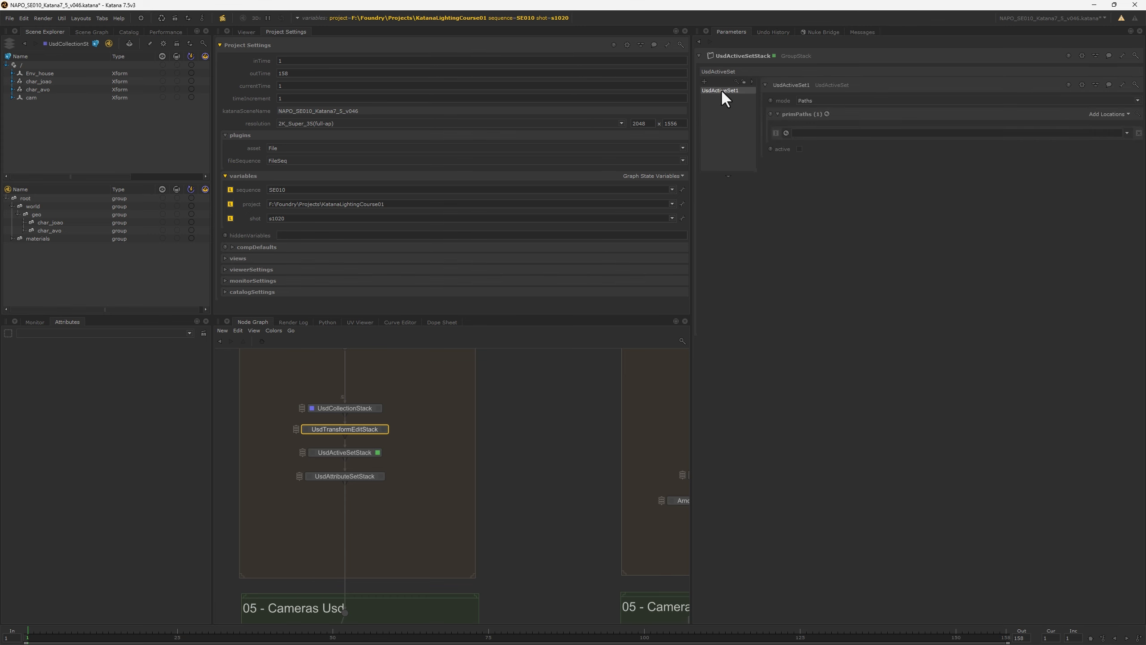
Open the parameters of the UsdToKatana_shotCamera node in 05 - Cameras to examine its camera prim path.
{"action": "middle_click_drag", "start_coordinate": [507, 453], "coordinate": [396, 443]}
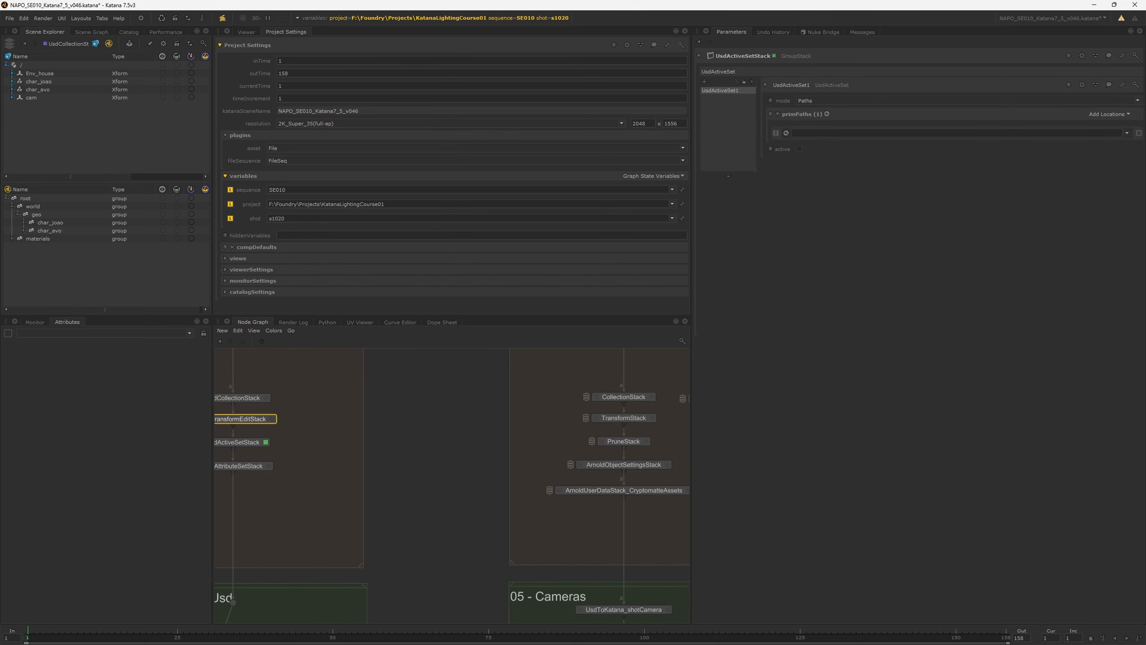
{"action": "middle_click_drag", "start_coordinate": [248, 446], "coordinate": [442, 442]}
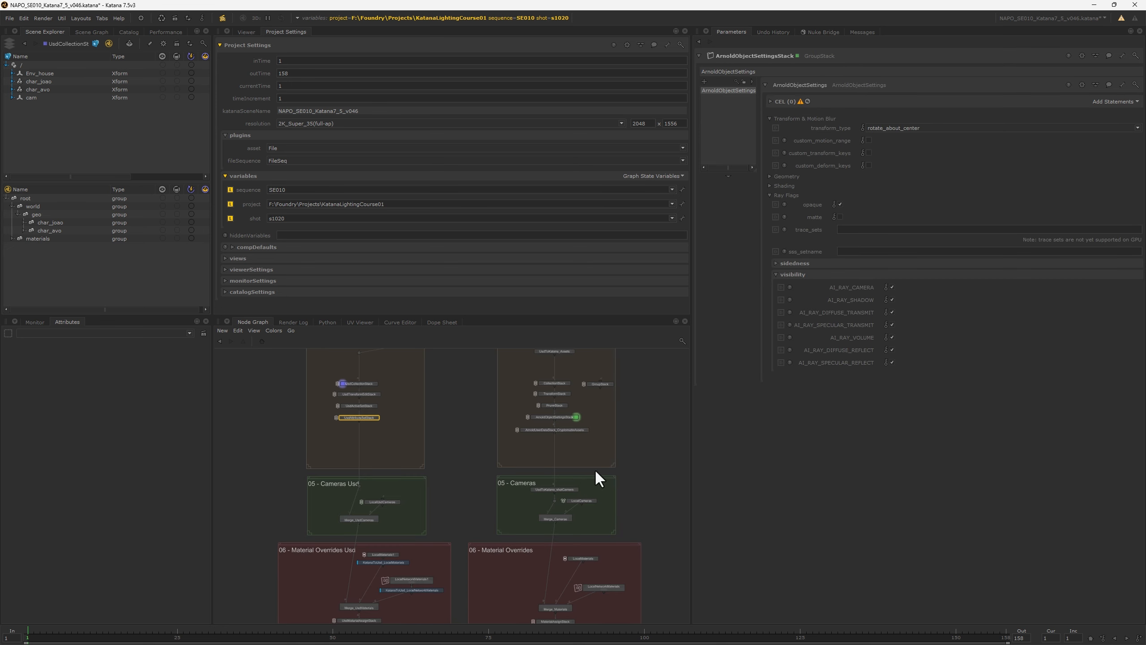
{"action": "scroll", "coordinate": [595, 469], "scroll_direction": "up", "scroll_amount": 4}
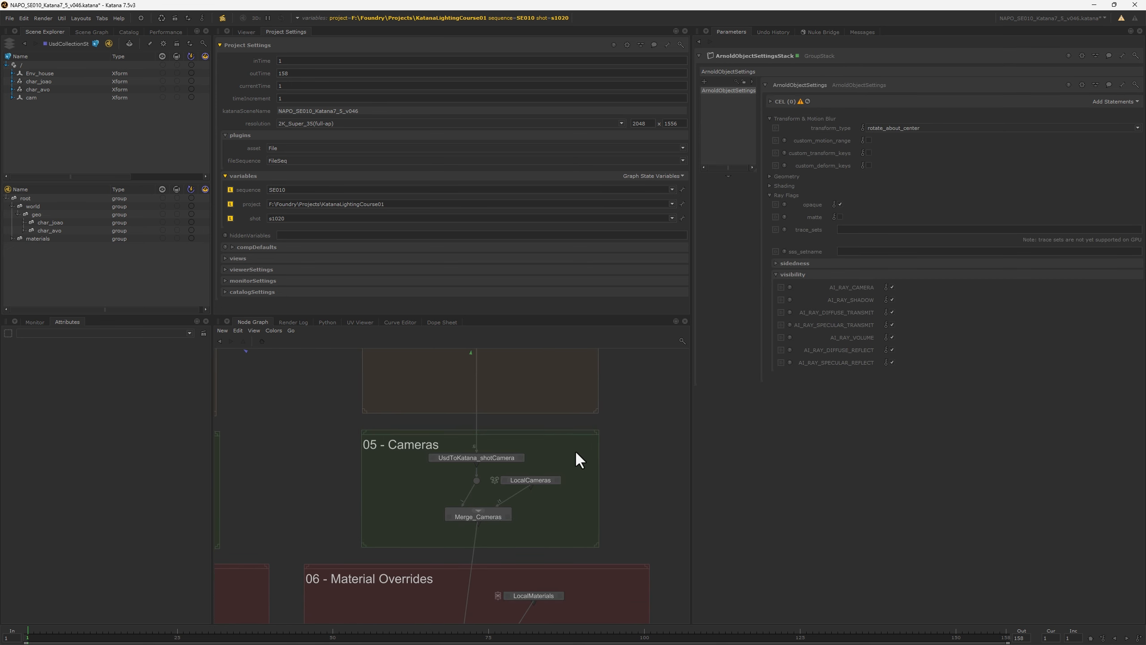
{"action": "left_click", "coordinate": [494, 457]}
{"action": "left_click", "coordinate": [523, 458]}
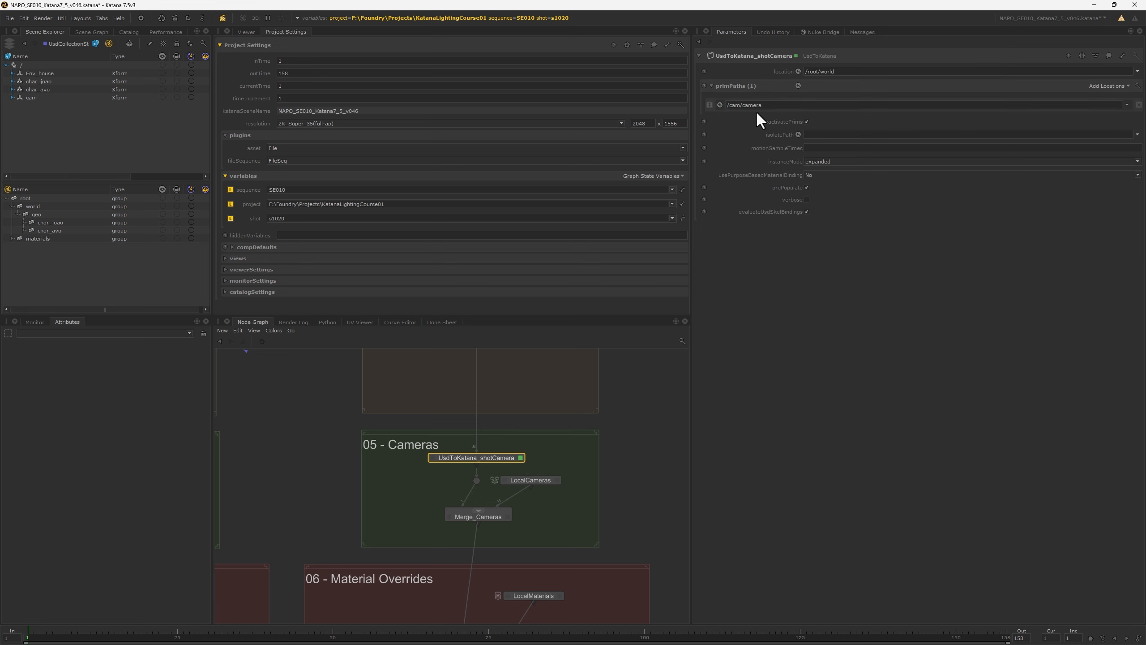
View the scene at ArnoldUserDataStack_CryptomatteAssets and expand the USD cam prim to inspect its camera's attributes.
{"action": "middle_click_drag", "start_coordinate": [482, 418], "coordinate": [489, 490]}
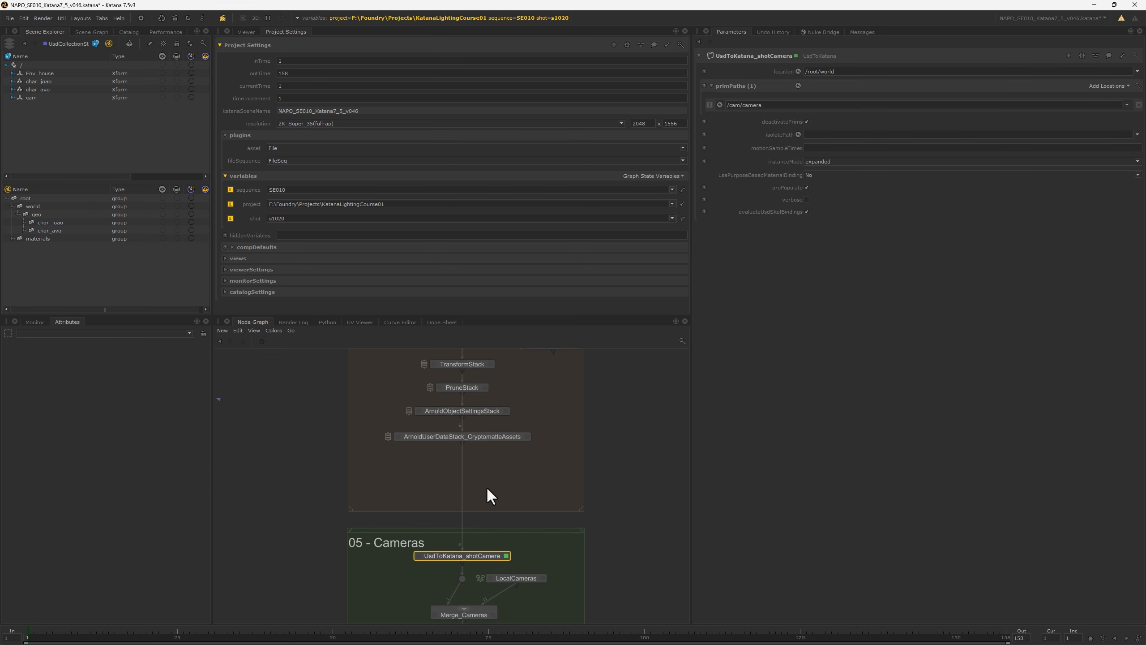
{"action": "left_click", "coordinate": [397, 436]}
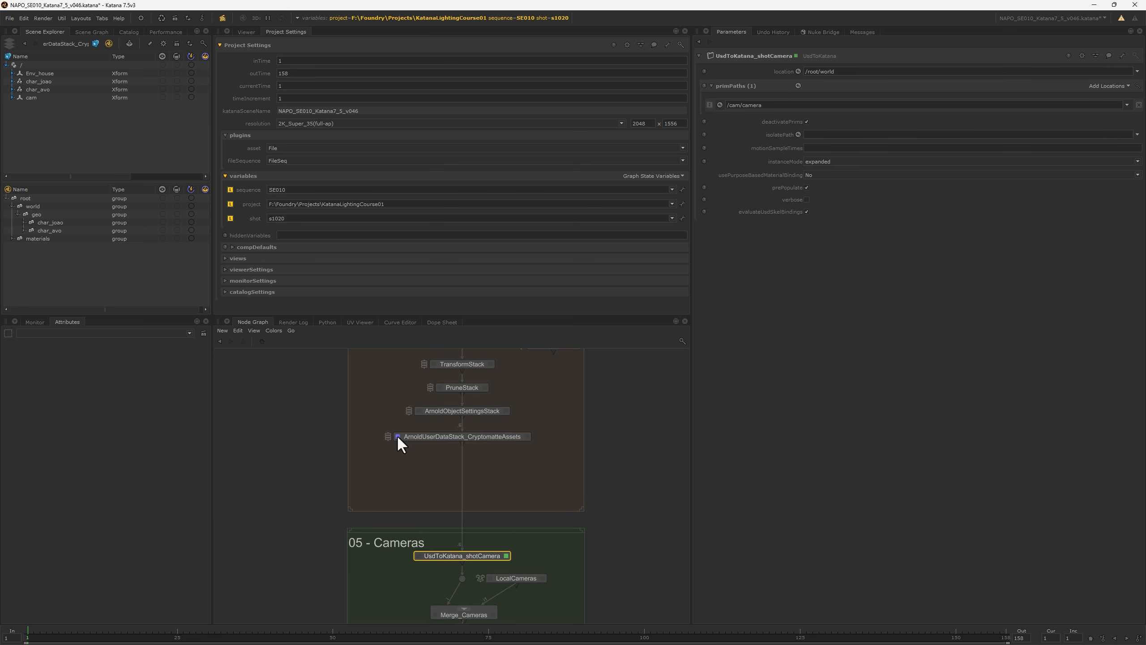
{"action": "left_click", "coordinate": [10, 97]}
{"action": "left_click", "coordinate": [43, 106]}
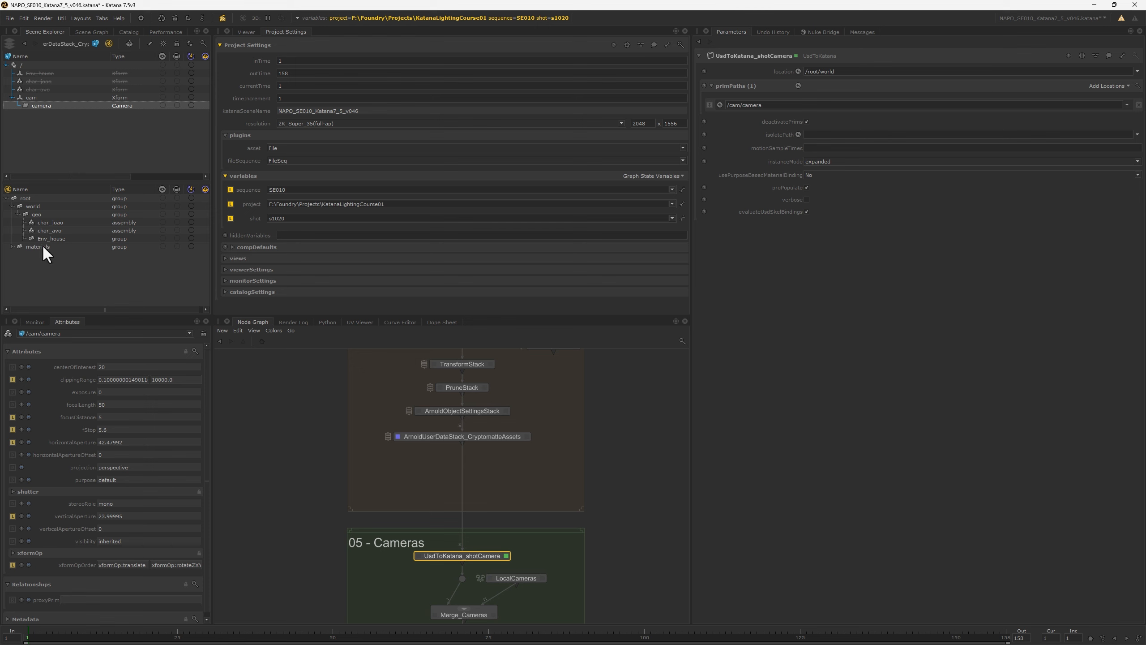
View the scene at UsdToKatana_shotCamera and expand the Katana cam group to inspect the camera location.
{"action": "left_click", "coordinate": [417, 555]}
{"action": "left_click", "coordinate": [39, 248]}
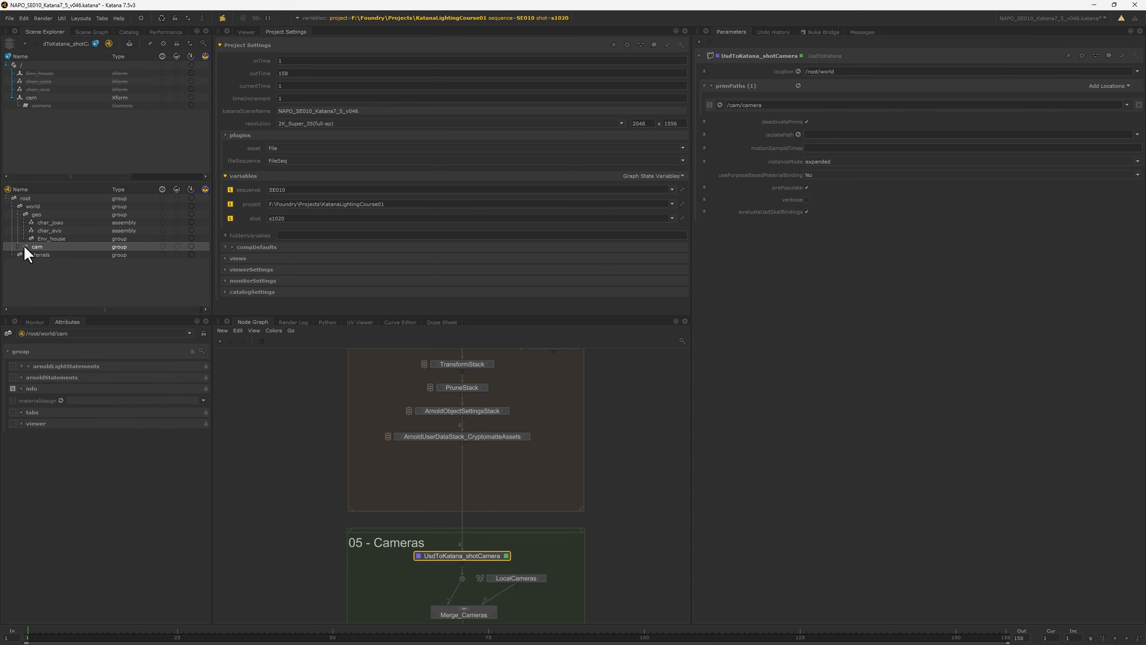
{"action": "left_click", "coordinate": [17, 247]}
{"action": "left_click", "coordinate": [38, 254]}
{"action": "left_click", "coordinate": [23, 255]}
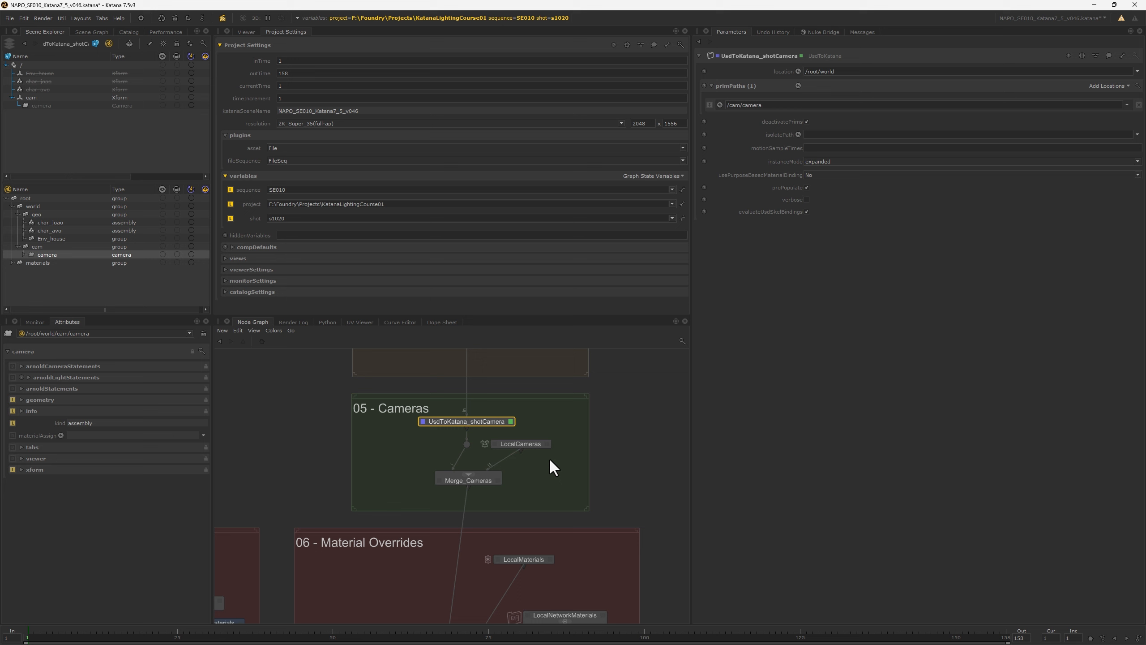
Open the parameters of LocalCameras, then those of TransformStack in Scene Prep, to compare their entries.
{"action": "left_click", "coordinate": [549, 460]}
{"action": "left_click", "coordinate": [548, 444]}
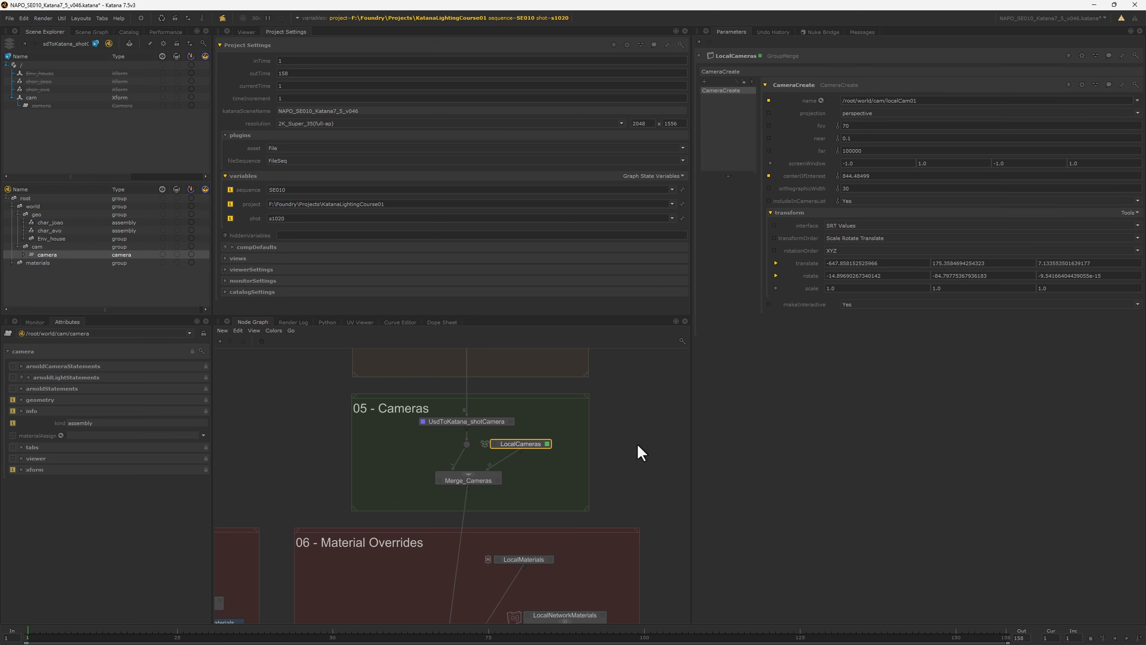
{"action": "left_click", "coordinate": [619, 444]}
{"action": "middle_click_drag", "start_coordinate": [573, 398], "coordinate": [576, 537]}
{"action": "middle_click_drag", "start_coordinate": [571, 449], "coordinate": [572, 497]}
{"action": "key", "text": "e"}
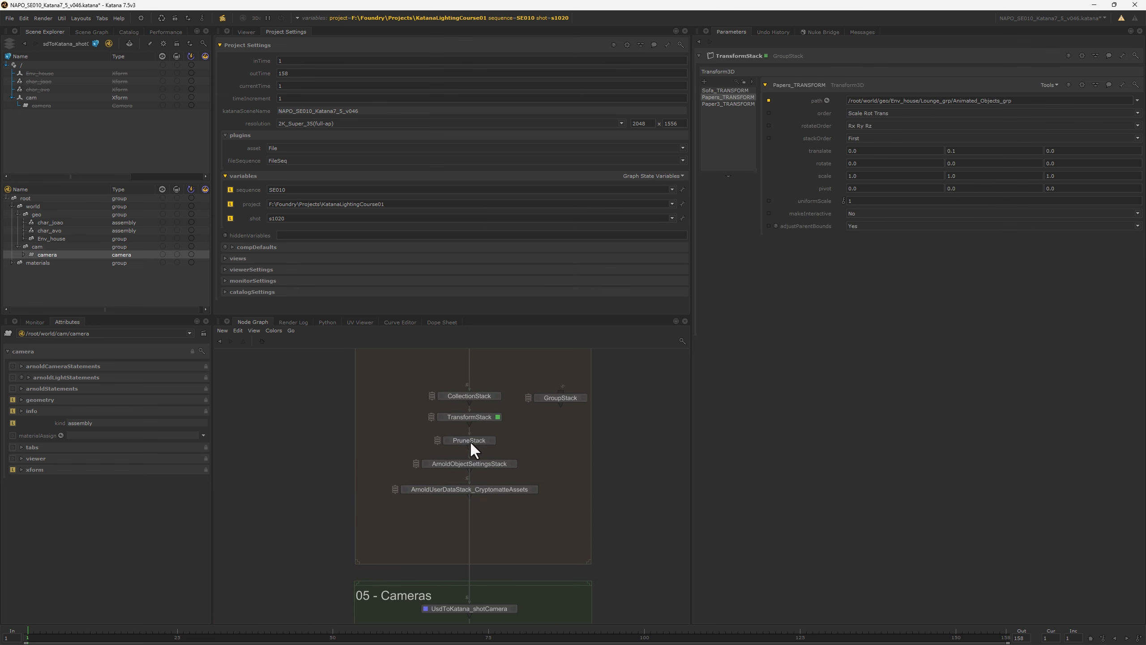
Reopen the LocalCameras parameters and inspect the CameraCreate entry's name path and its translate and rotate values.
{"action": "middle_click_drag", "start_coordinate": [470, 560], "coordinate": [457, 373]}
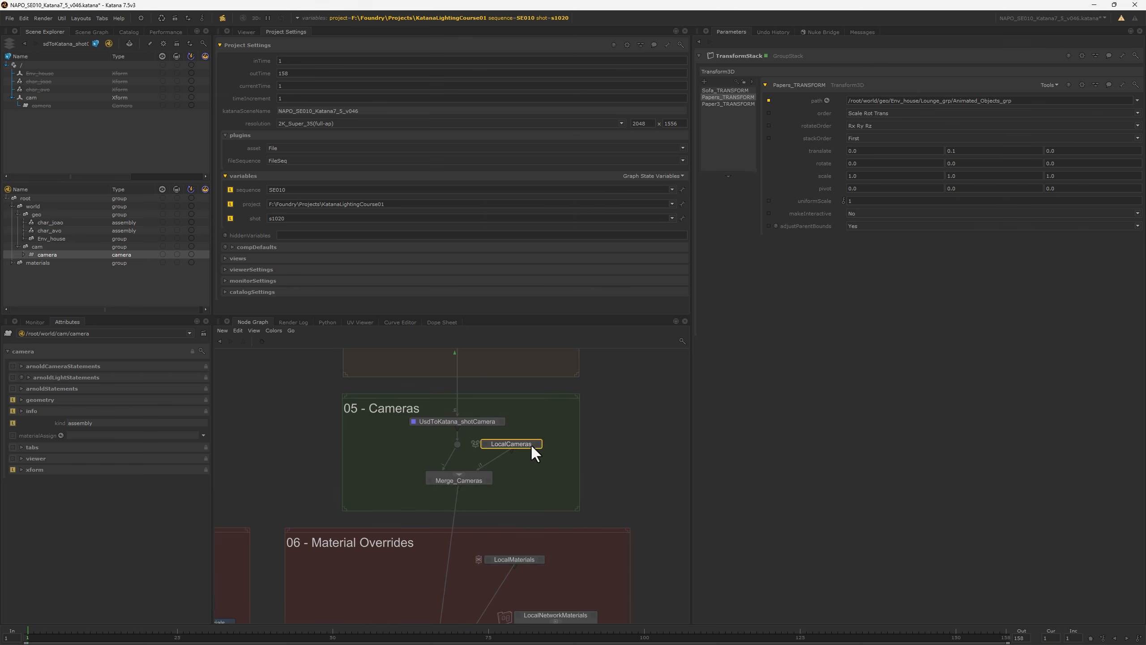
{"action": "key", "text": "e"}
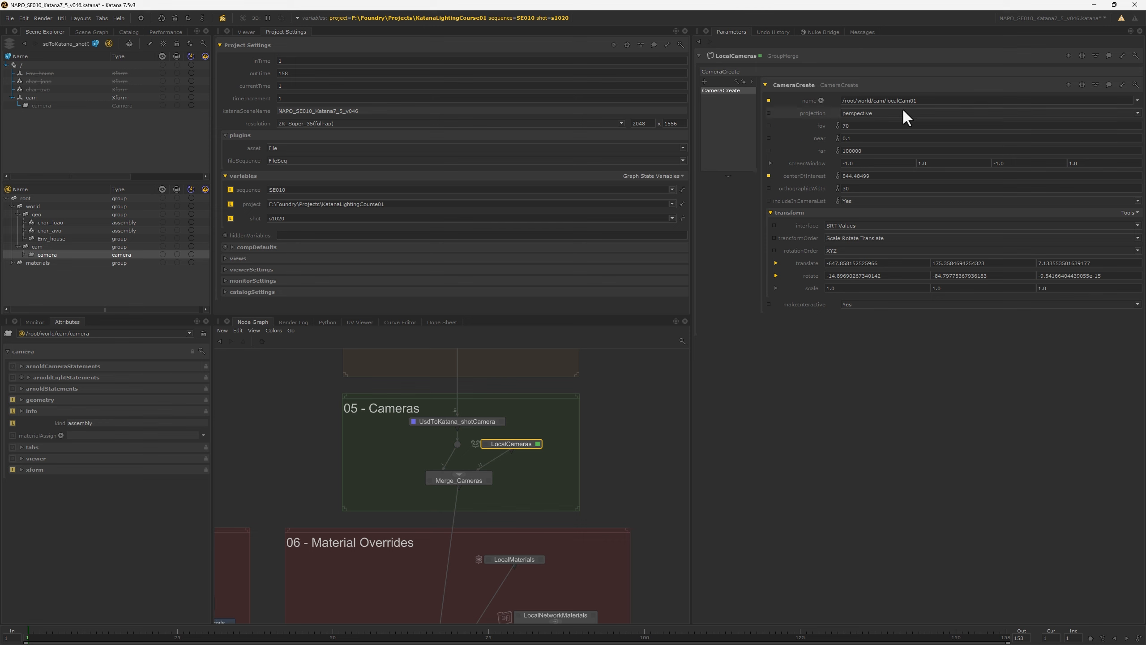
{"action": "left_click", "coordinate": [926, 100]}
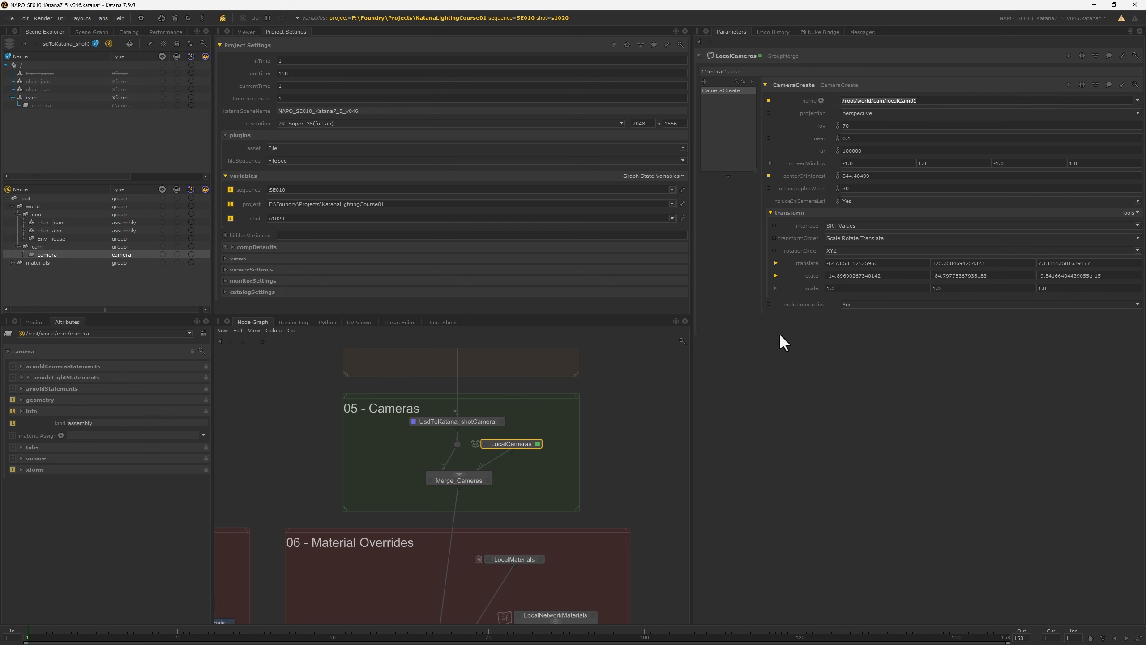
{"action": "left_click_drag", "start_coordinate": [1107, 276], "coordinate": [992, 269]}
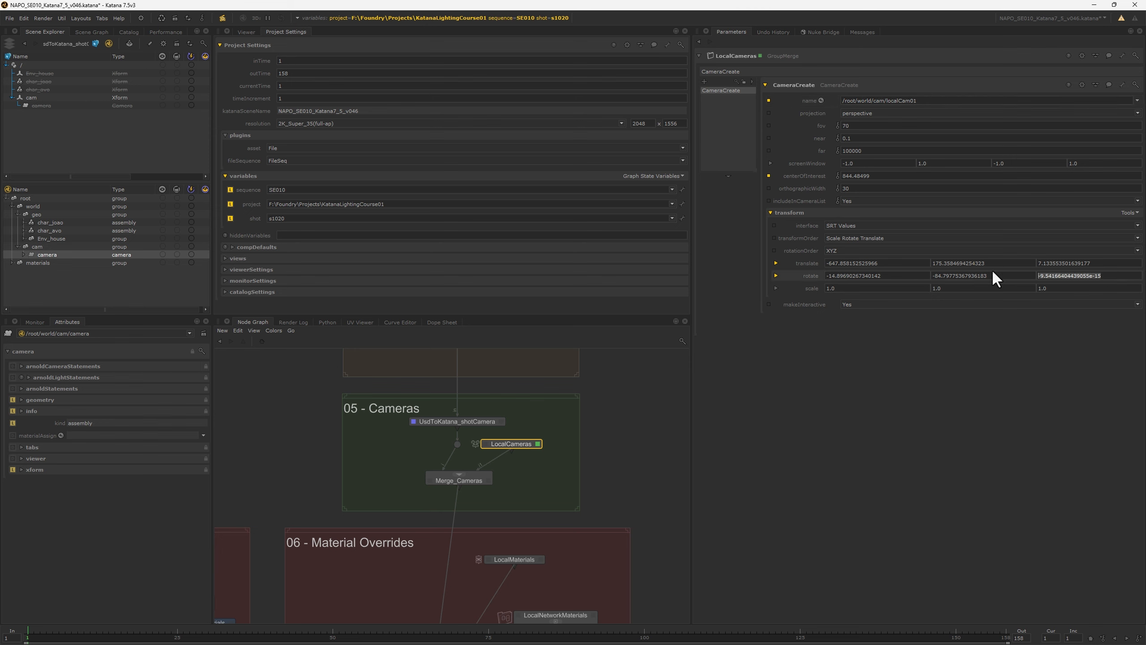
{"action": "left_click_drag", "start_coordinate": [1099, 265], "coordinate": [1050, 263]}
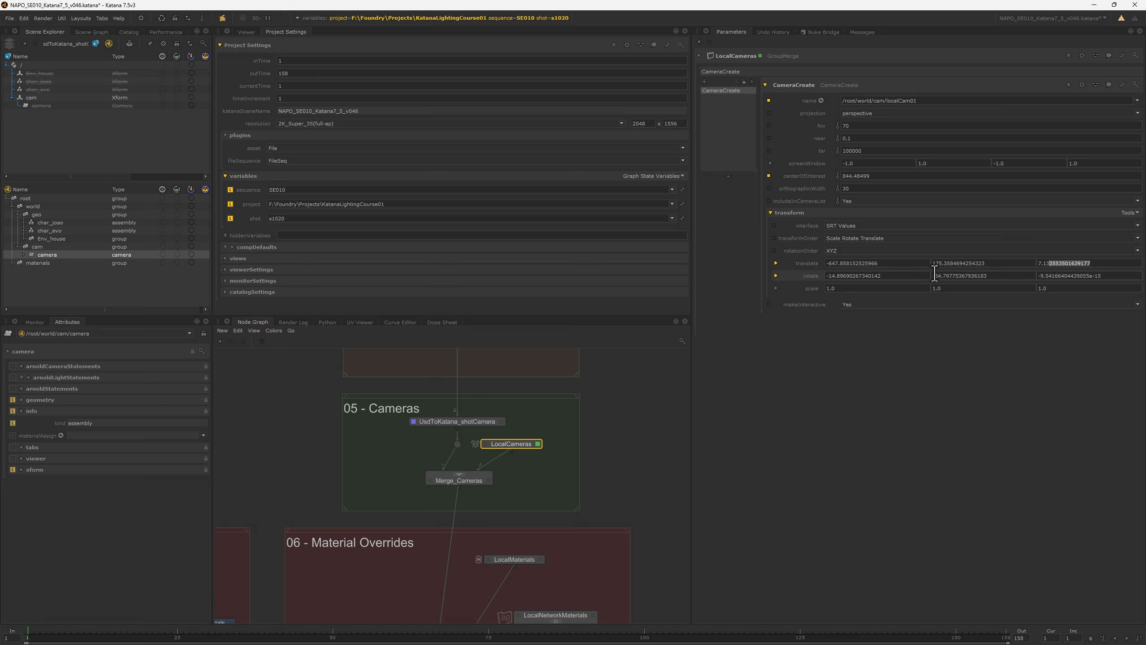
View the scene at Merge_Cameras and open the node's parameters.
{"action": "middle_click_drag", "start_coordinate": [468, 482], "coordinate": [471, 440]}
{"action": "left_click", "coordinate": [471, 439]}
{"action": "double_click", "coordinate": [471, 438]}
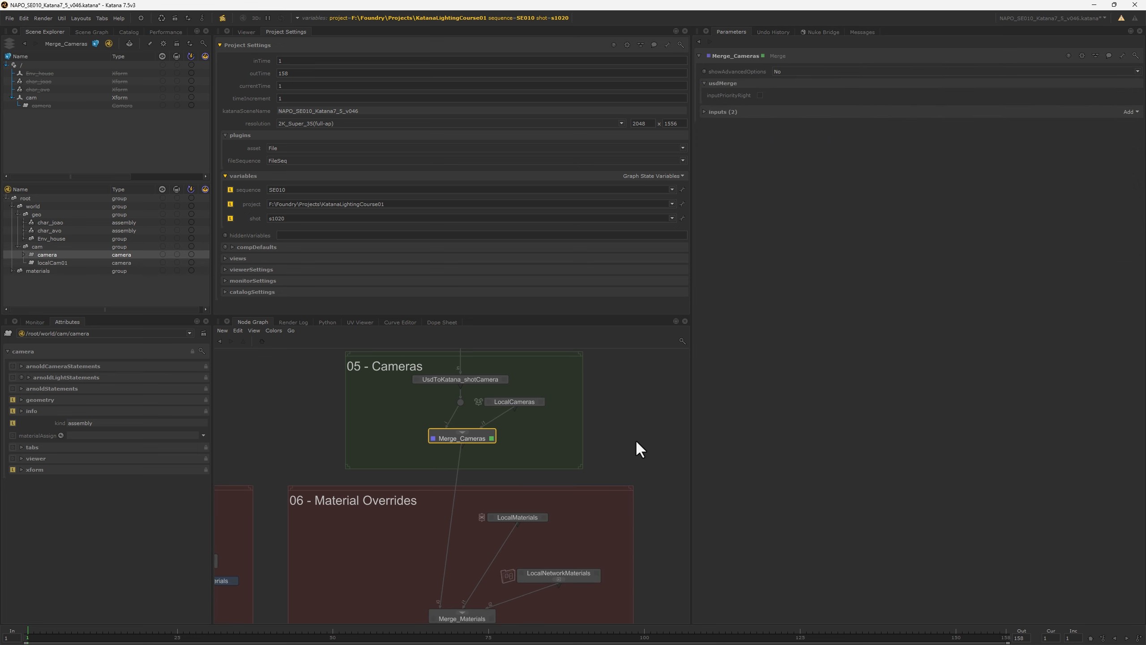
Inspect the UsdCamera entry's primPath in LocalUsdCameras under 05 - Cameras Usd and compare it with the LocalCameras parameters.
{"action": "middle_click_drag", "start_coordinate": [256, 419], "coordinate": [596, 477]}
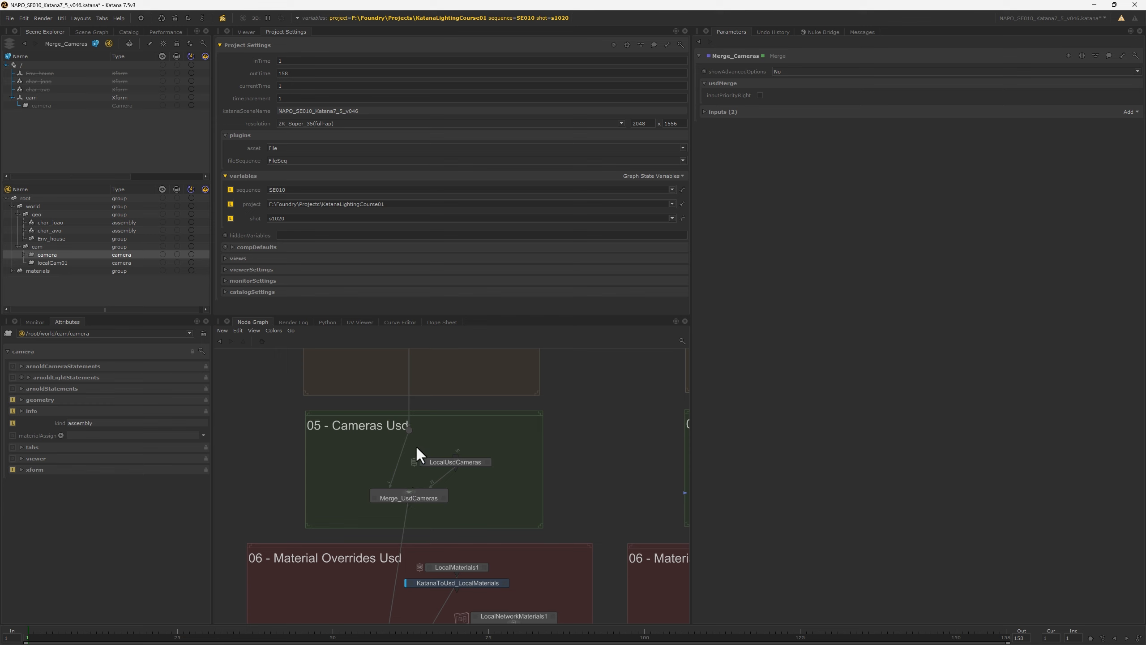
{"action": "left_click", "coordinate": [474, 463]}
{"action": "left_click", "coordinate": [486, 462]}
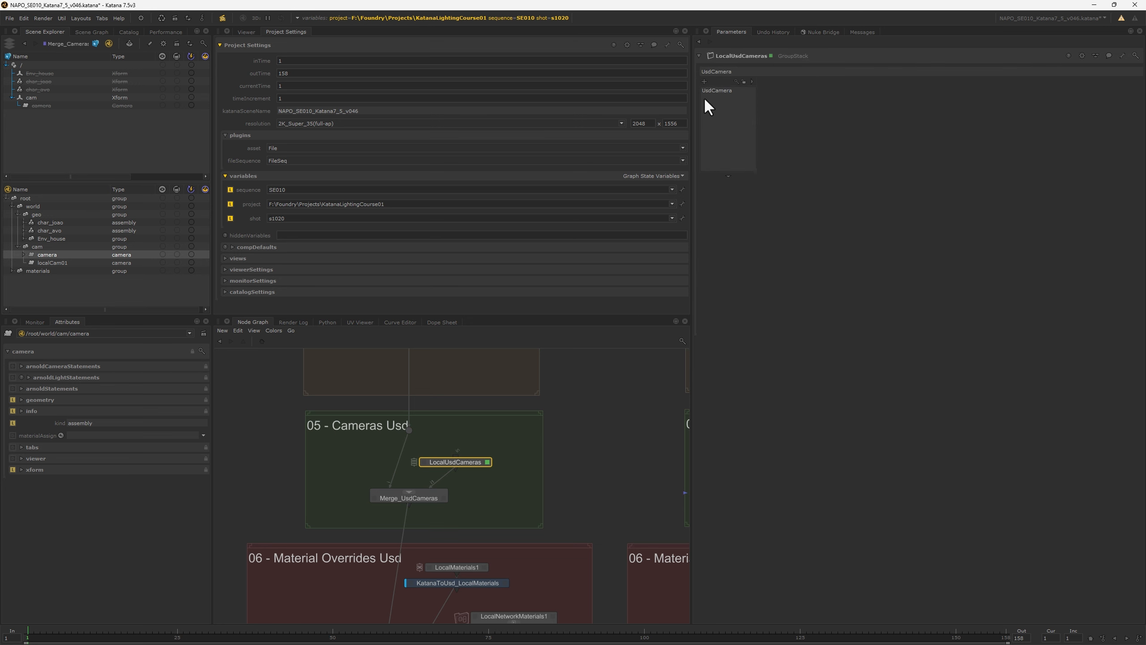
{"action": "left_click", "coordinate": [714, 90]}
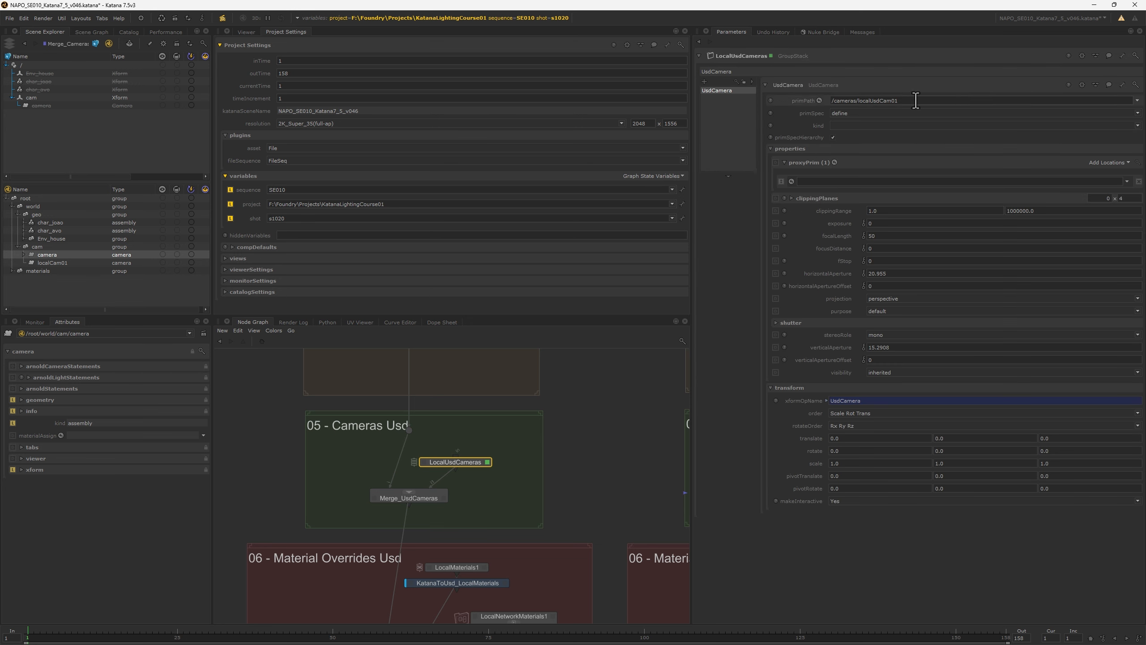
{"action": "left_click_drag", "start_coordinate": [912, 100], "coordinate": [817, 100]}
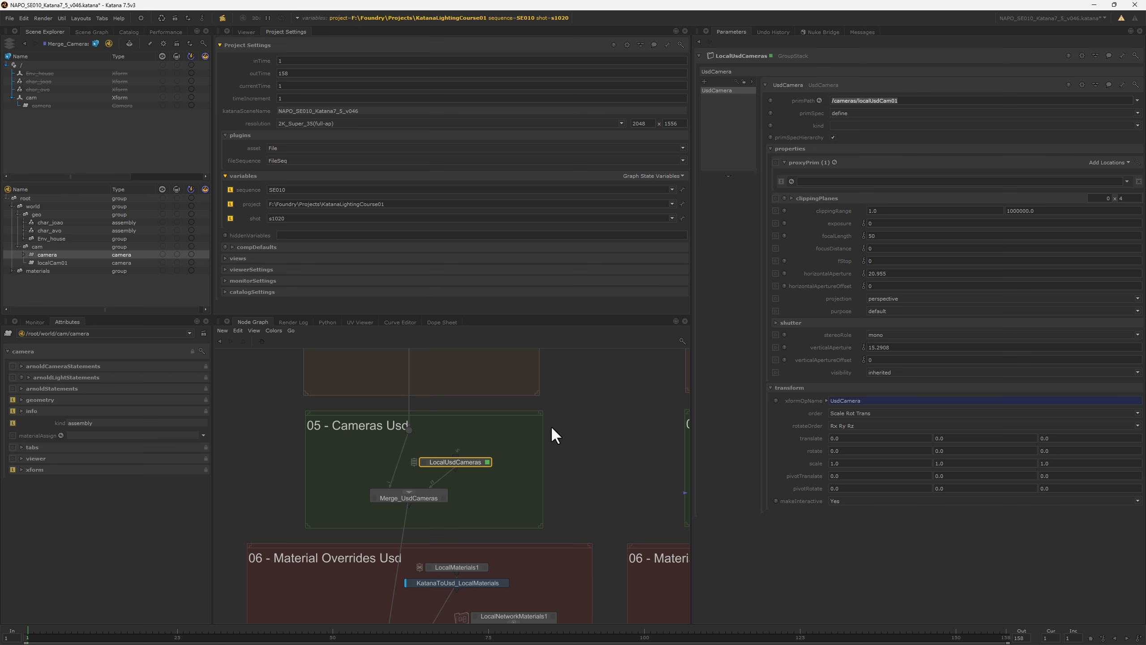
{"action": "middle_click_drag", "start_coordinate": [542, 427], "coordinate": [289, 421]}
{"action": "left_click", "coordinate": [626, 454]}
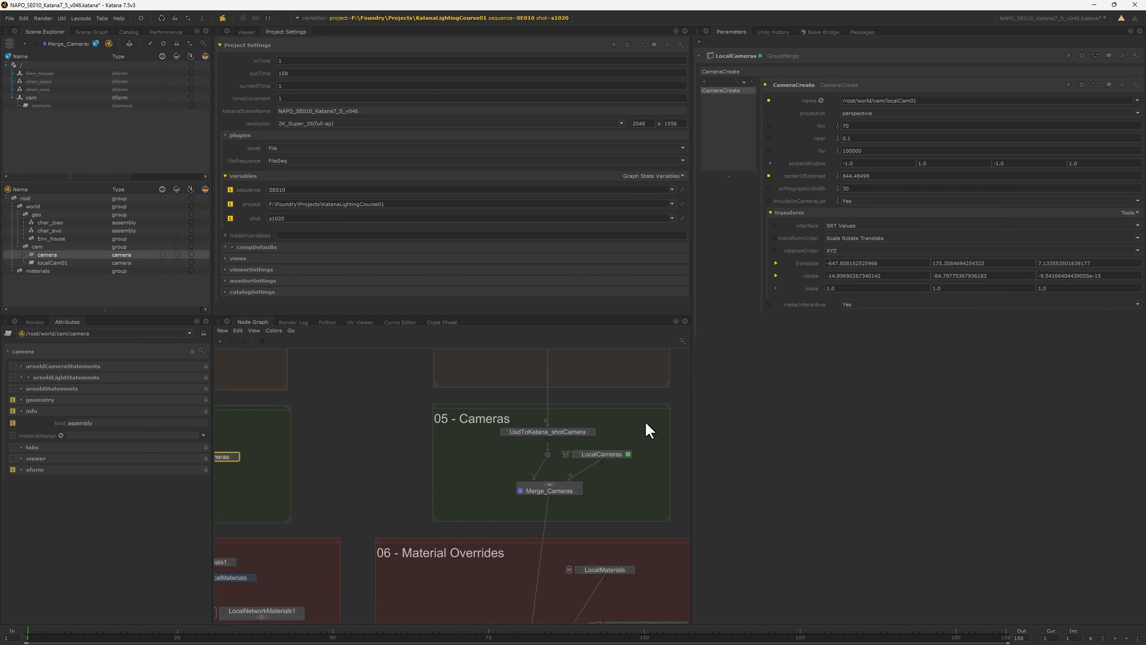
Open the LocalMaterials parameters in 06 - Material Overrides and add a new material to the stack.
{"action": "middle_click_drag", "start_coordinate": [365, 538], "coordinate": [288, 447]}
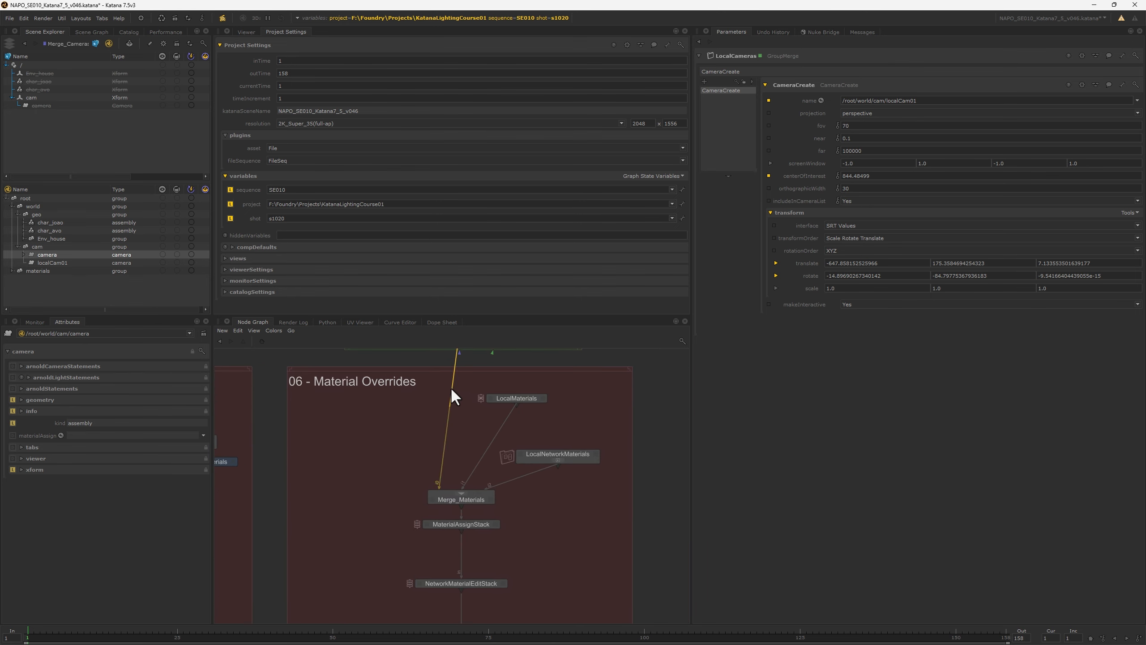
{"action": "middle_click_drag", "start_coordinate": [504, 401], "coordinate": [449, 390]}
{"action": "double_click", "coordinate": [465, 387]}
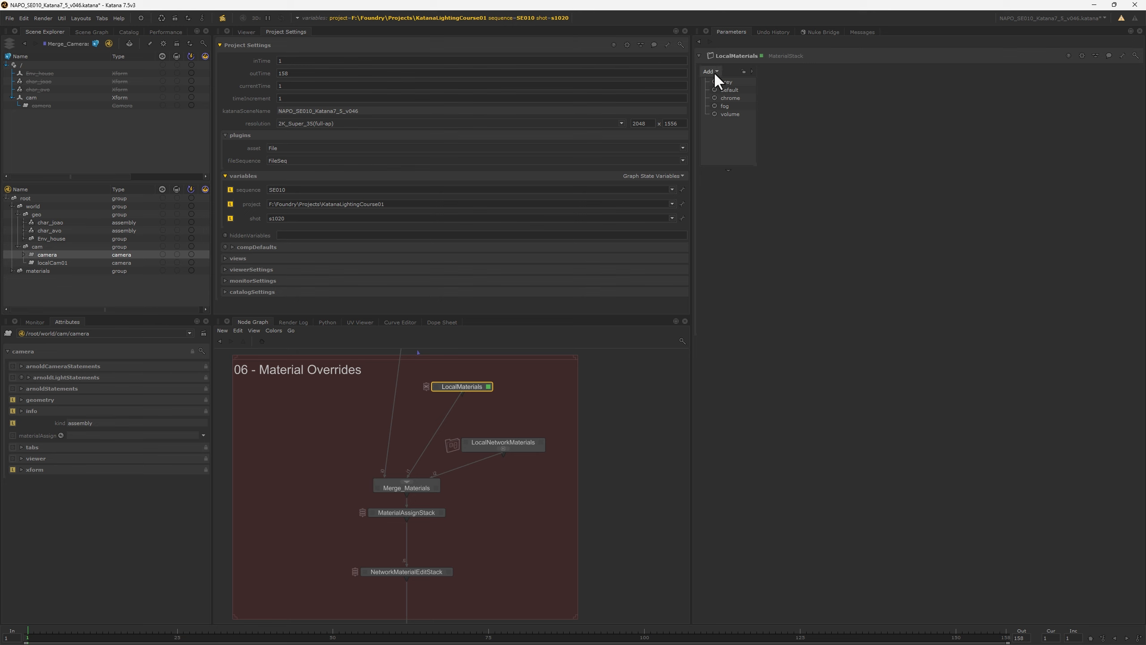
{"action": "left_click", "coordinate": [712, 71]}
{"action": "left_click", "coordinate": [726, 83]}
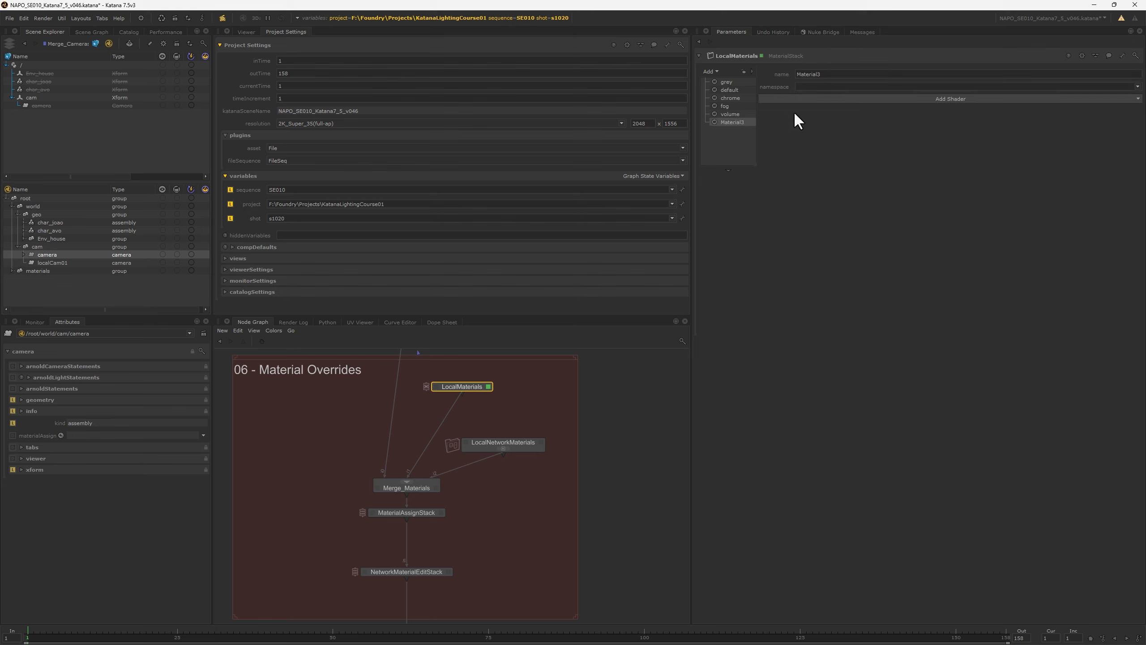
Add an Arnold surface shader of type standard_surface to the new material and expand its Base parameters.
{"action": "left_click", "coordinate": [949, 99]}
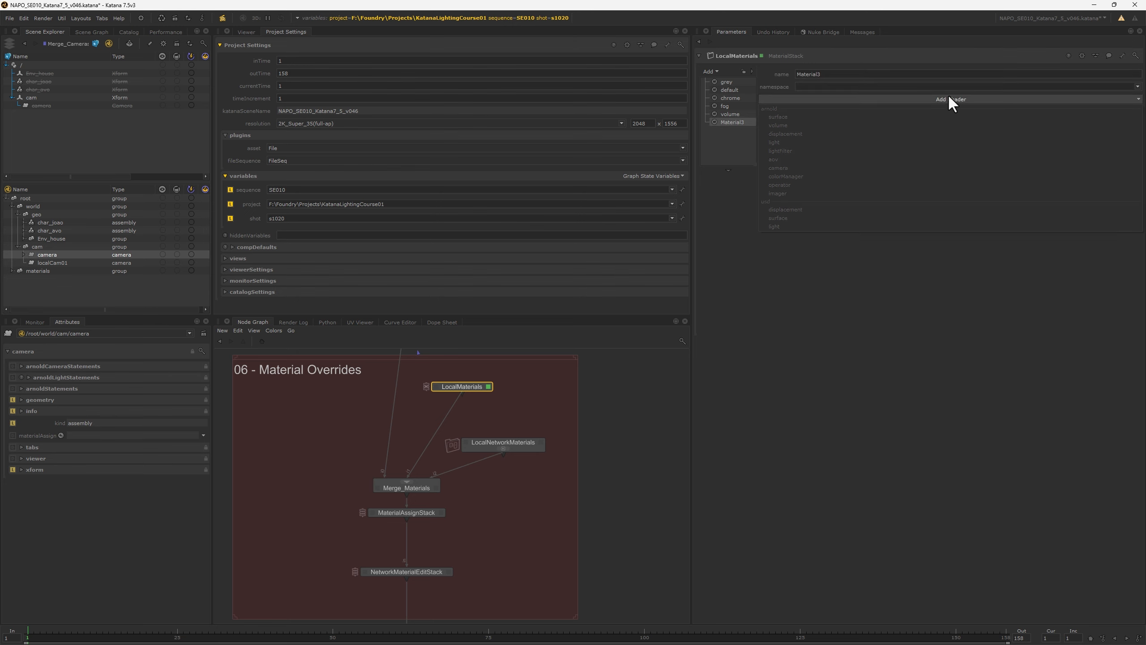
{"action": "left_click", "coordinate": [781, 117]}
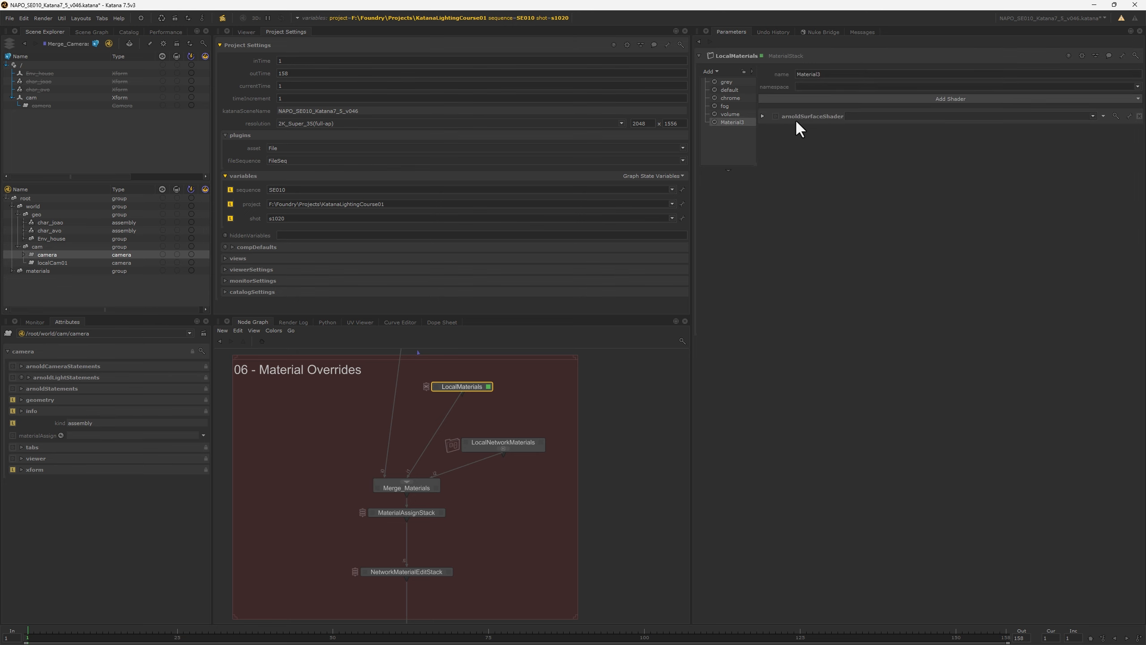
{"action": "left_click", "coordinate": [1092, 116]}
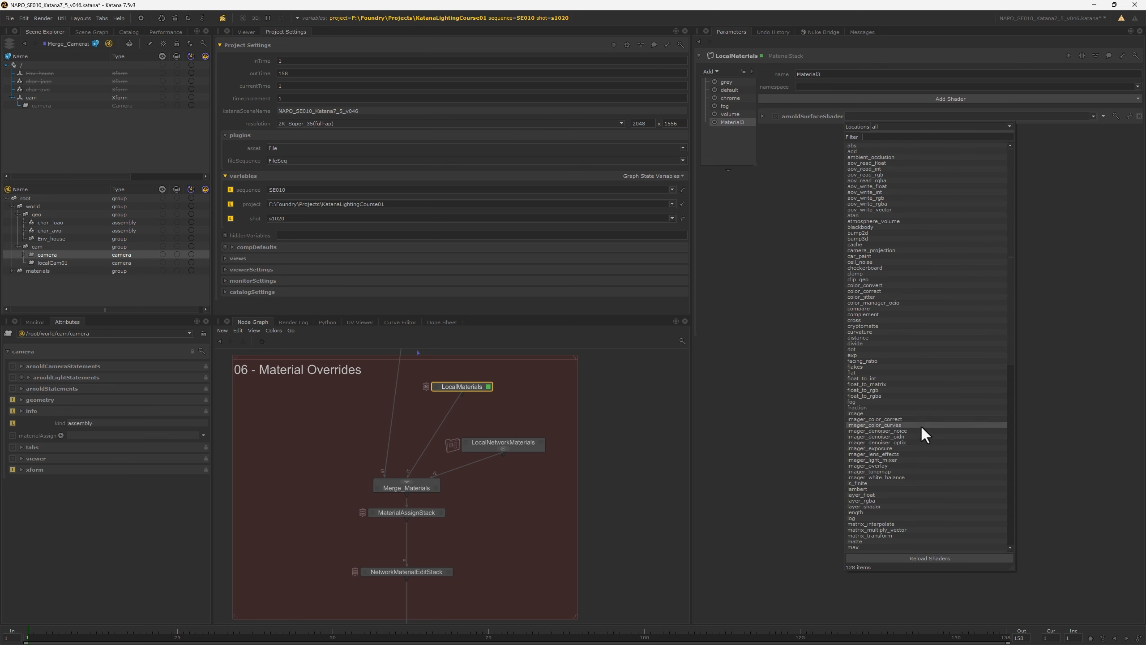
{"action": "scroll", "coordinate": [912, 442], "scroll_direction": "down", "scroll_amount": 20}
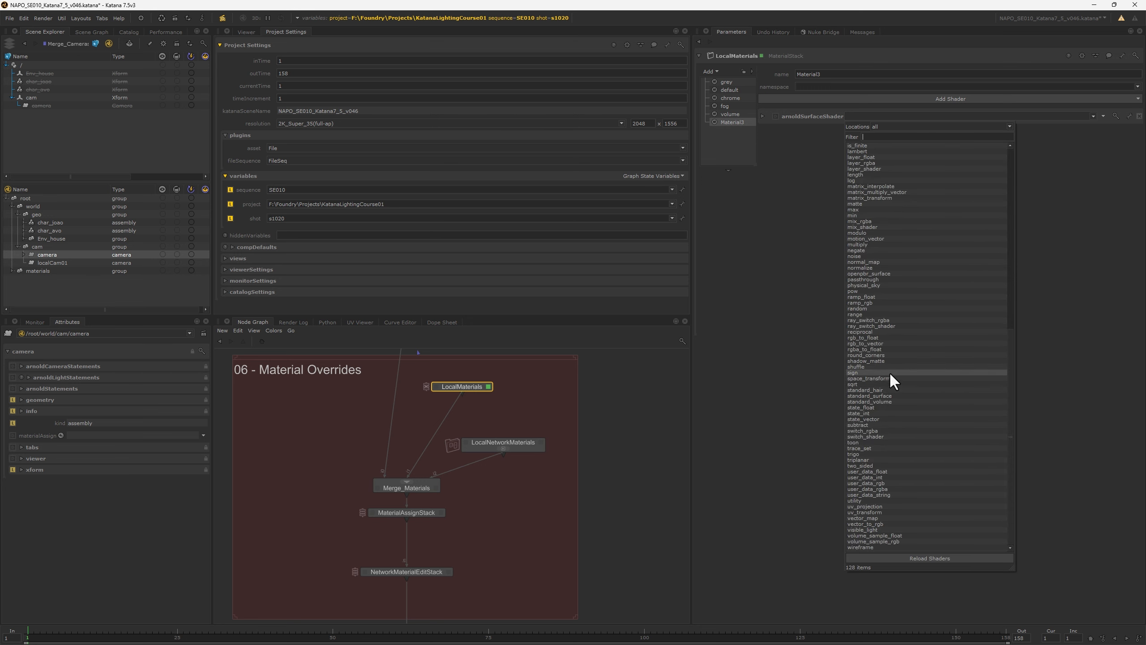
{"action": "left_click", "coordinate": [877, 397]}
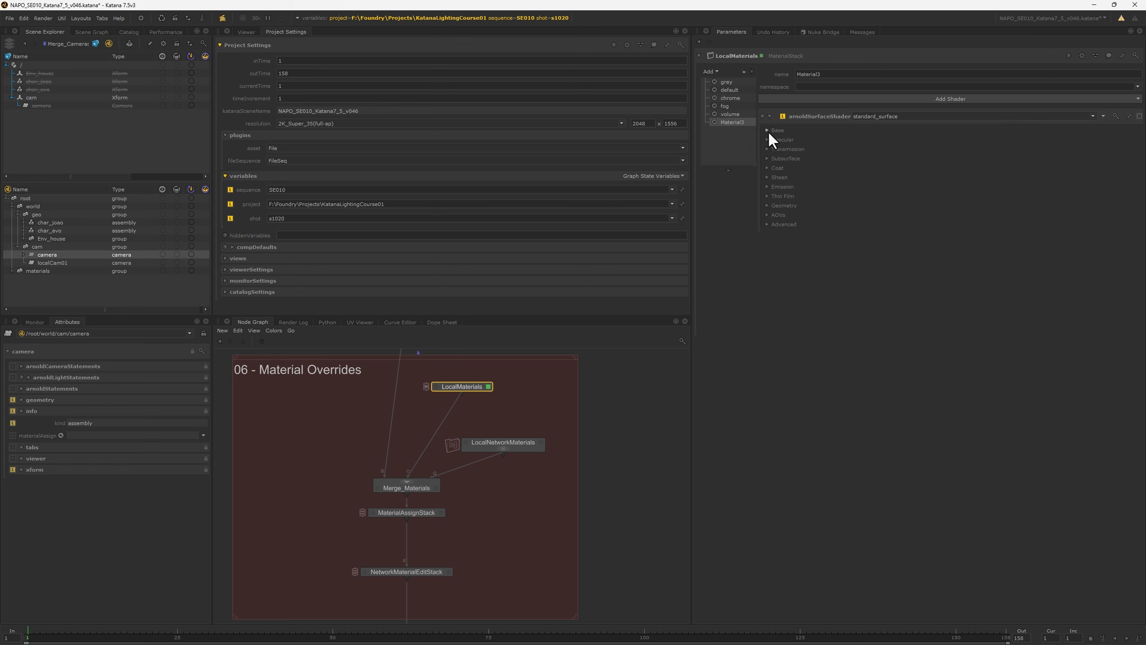
{"action": "left_click", "coordinate": [770, 116]}
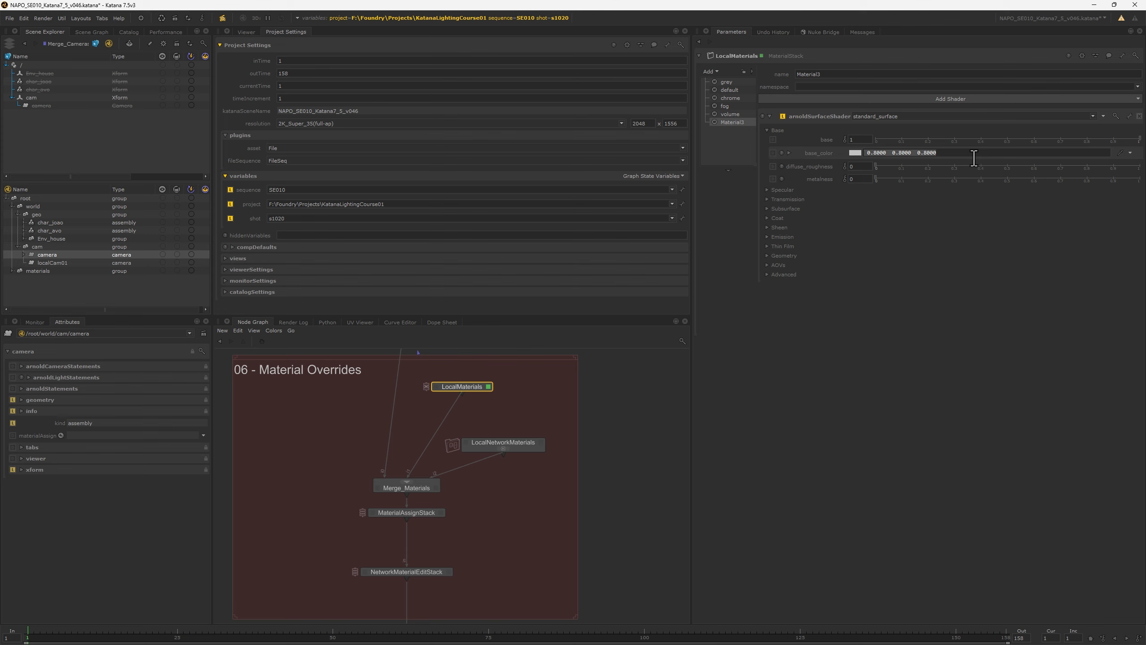
Review the shader settings of the existing chrome and fog materials in LocalMaterials.
{"action": "left_click", "coordinate": [731, 98]}
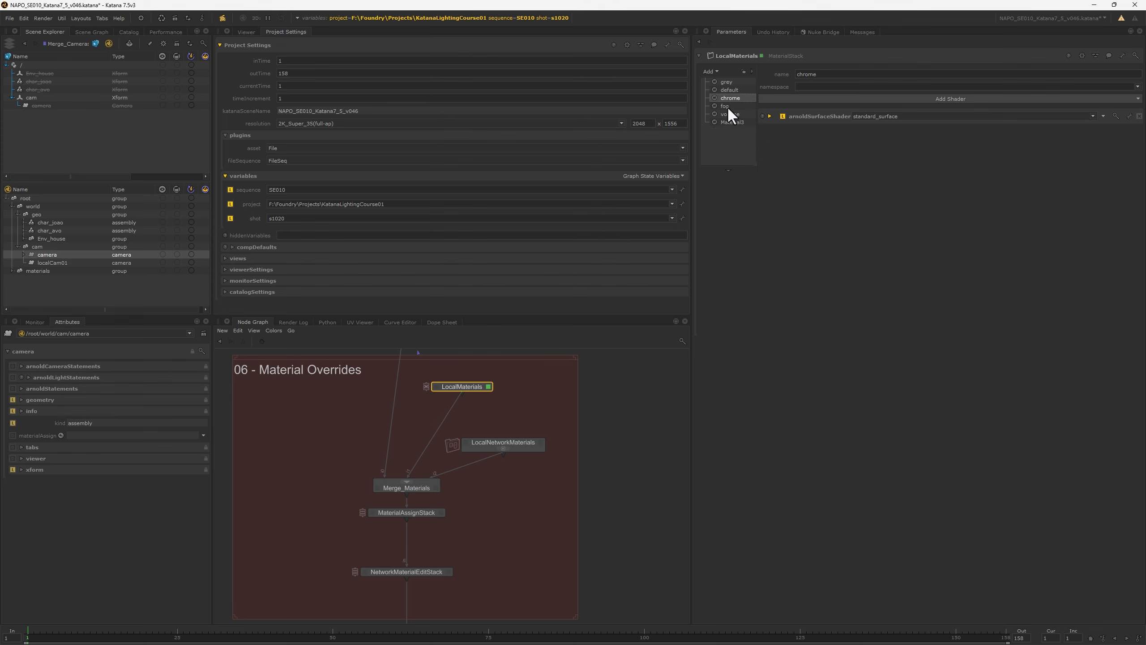
{"action": "left_click", "coordinate": [725, 107]}
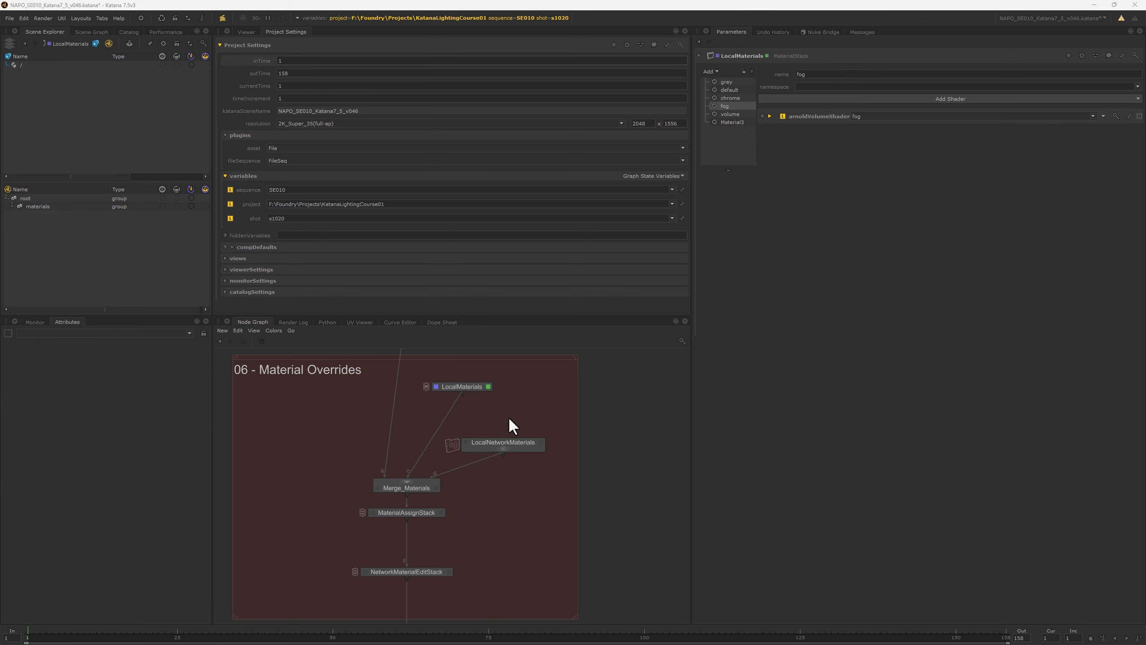
Open the LocalNetworkMaterials parameters and add a second network material alongside foobar.
{"action": "middle_click_drag", "start_coordinate": [515, 425], "coordinate": [548, 385]}
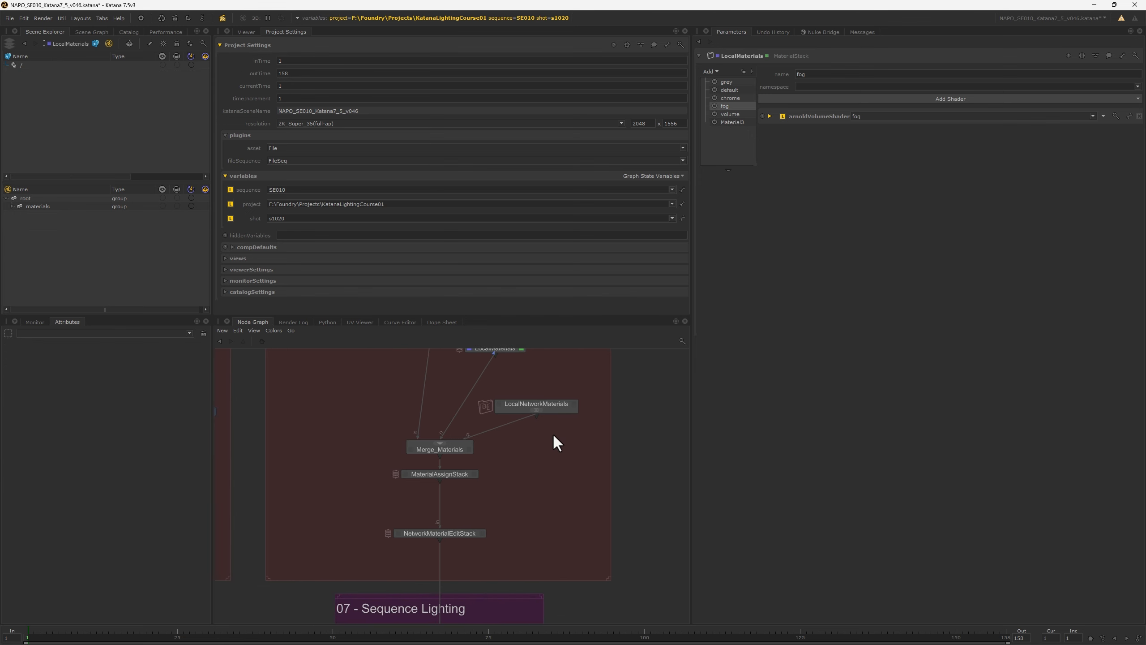
{"action": "left_click", "coordinate": [548, 403]}
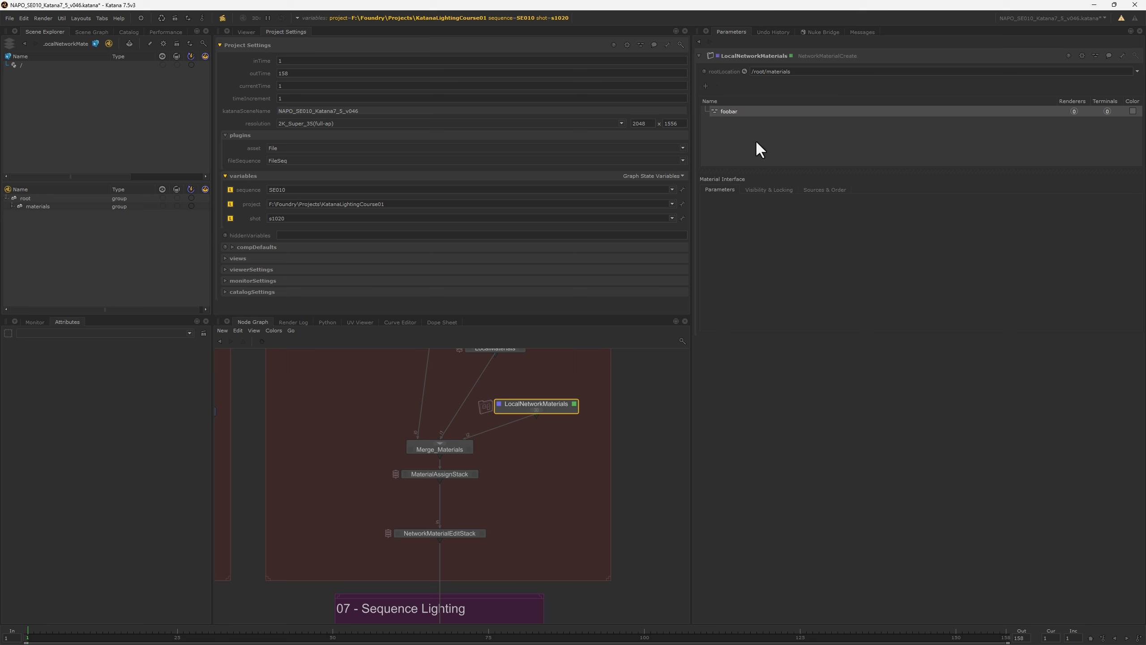
{"action": "left_click", "coordinate": [705, 86]}
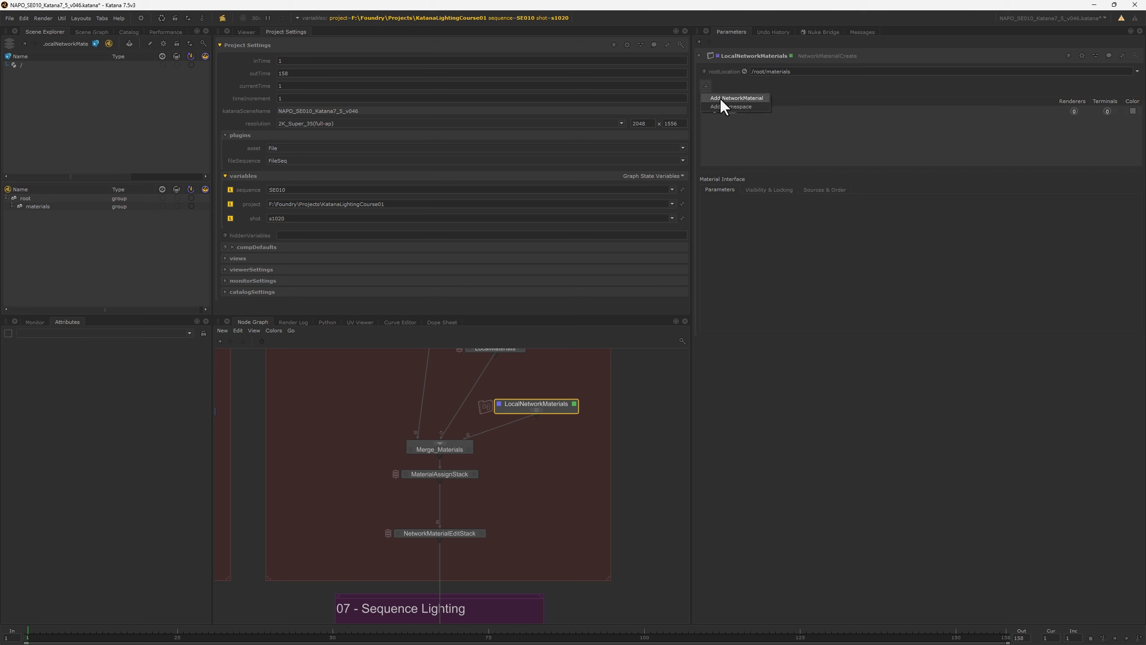
{"action": "left_click", "coordinate": [721, 98]}
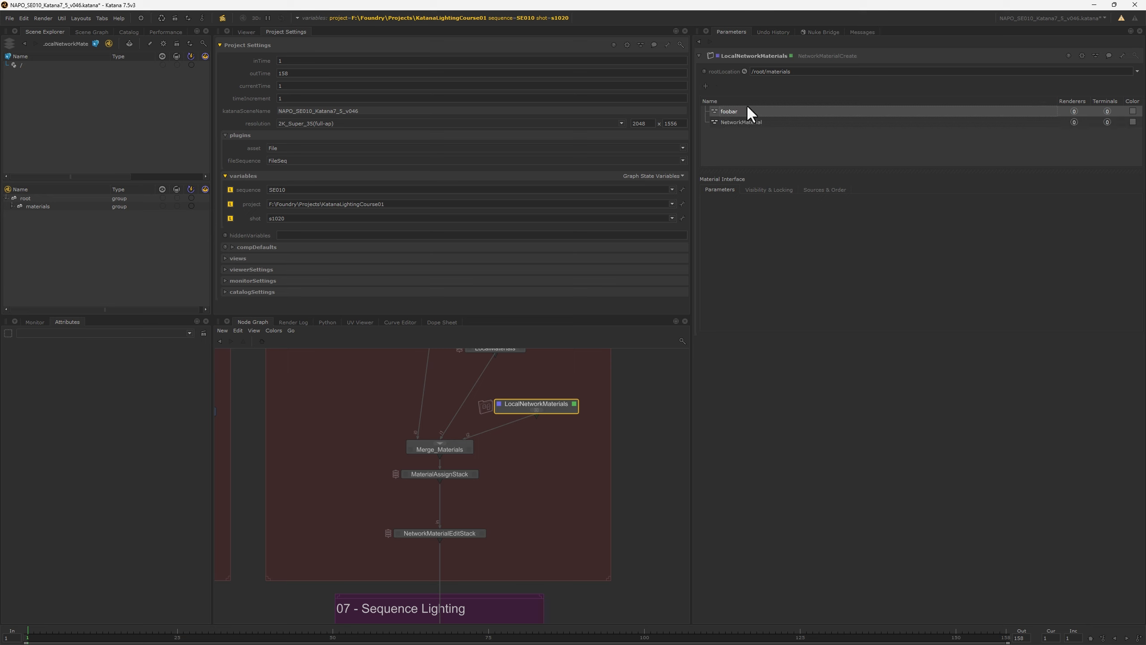
Enter the LocalNetworkMaterials network and add an ArnoldShadingNode.
{"action": "double_click", "coordinate": [553, 401]}
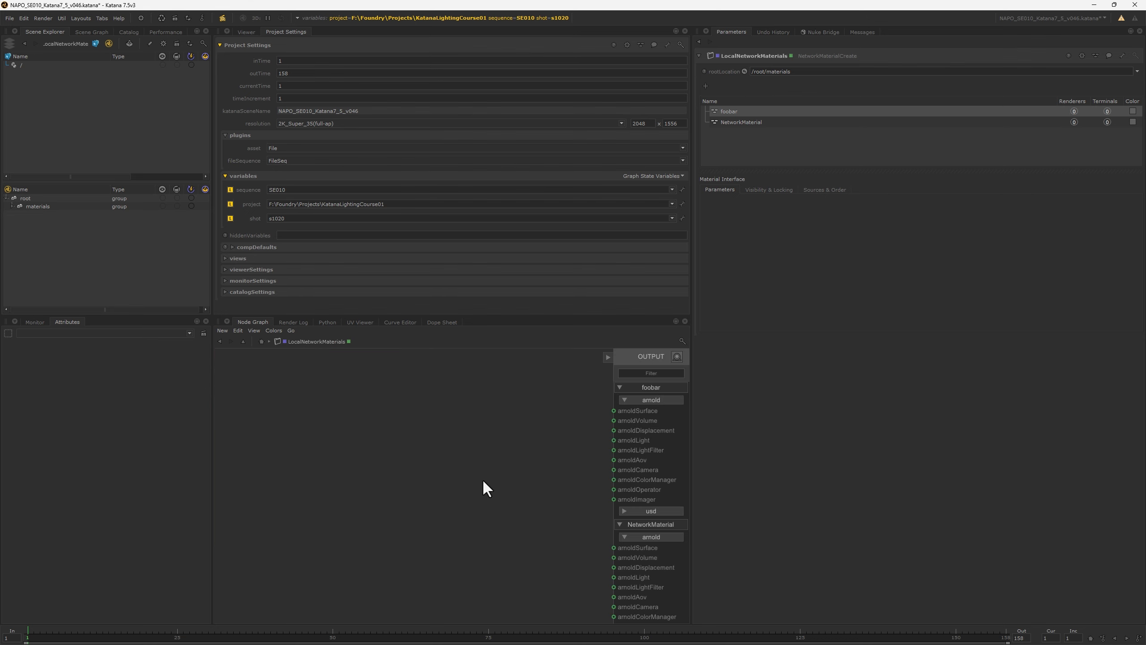
{"action": "right_click", "coordinate": [473, 418]}
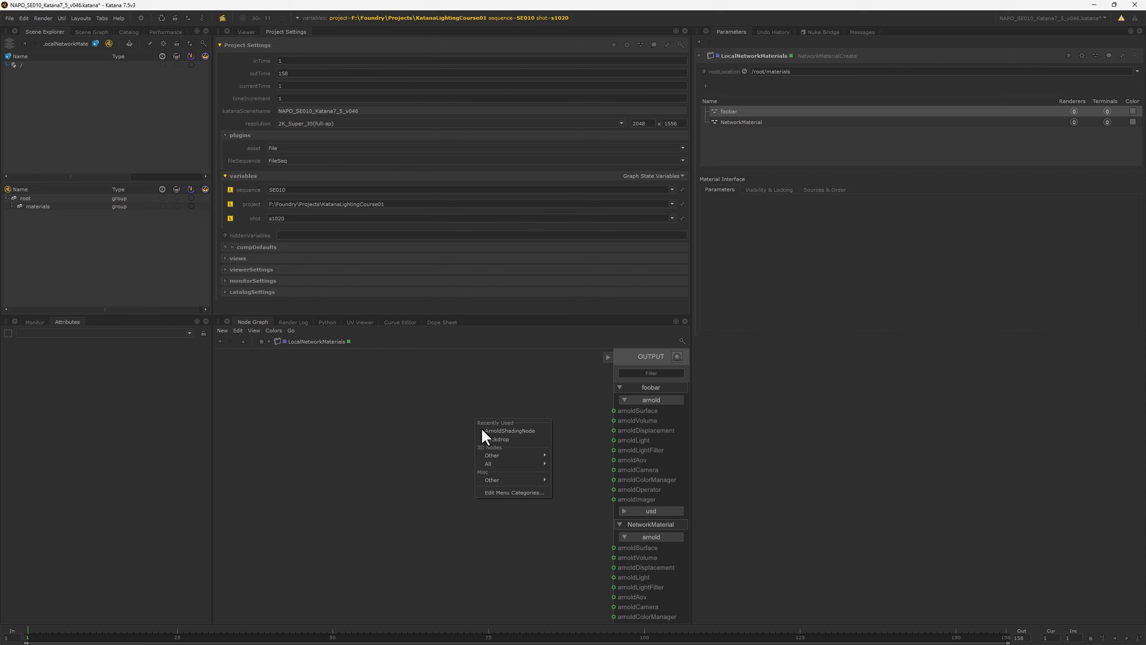
{"action": "left_click", "coordinate": [509, 431]}
{"action": "left_click", "coordinate": [519, 444]}
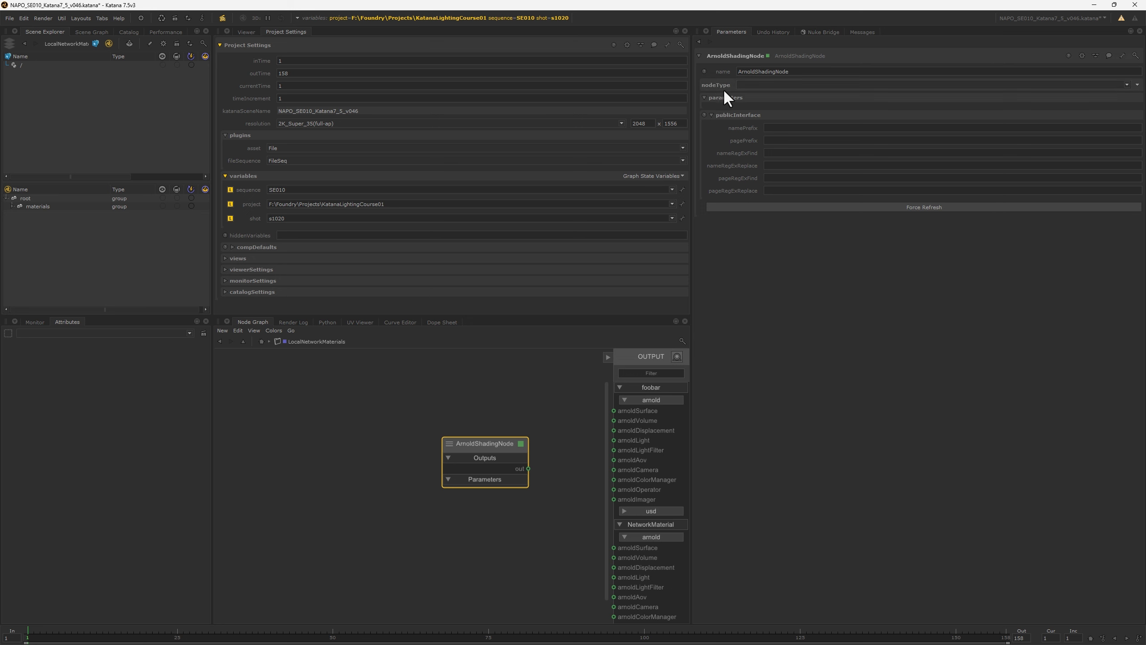
Set the shading node's type to standard_surface and connect its output to foobar's arnoldSurface, expanding the node's Base inputs.
{"action": "left_click", "coordinate": [1127, 85]}
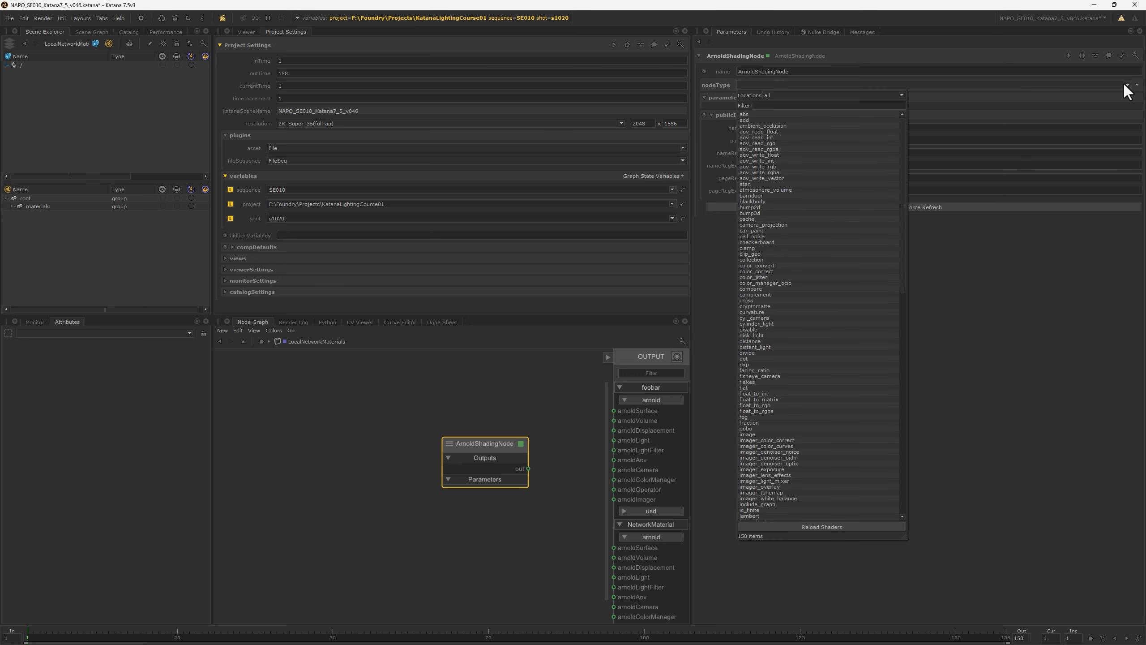
{"action": "scroll", "coordinate": [829, 255], "scroll_direction": "down", "scroll_amount": 20}
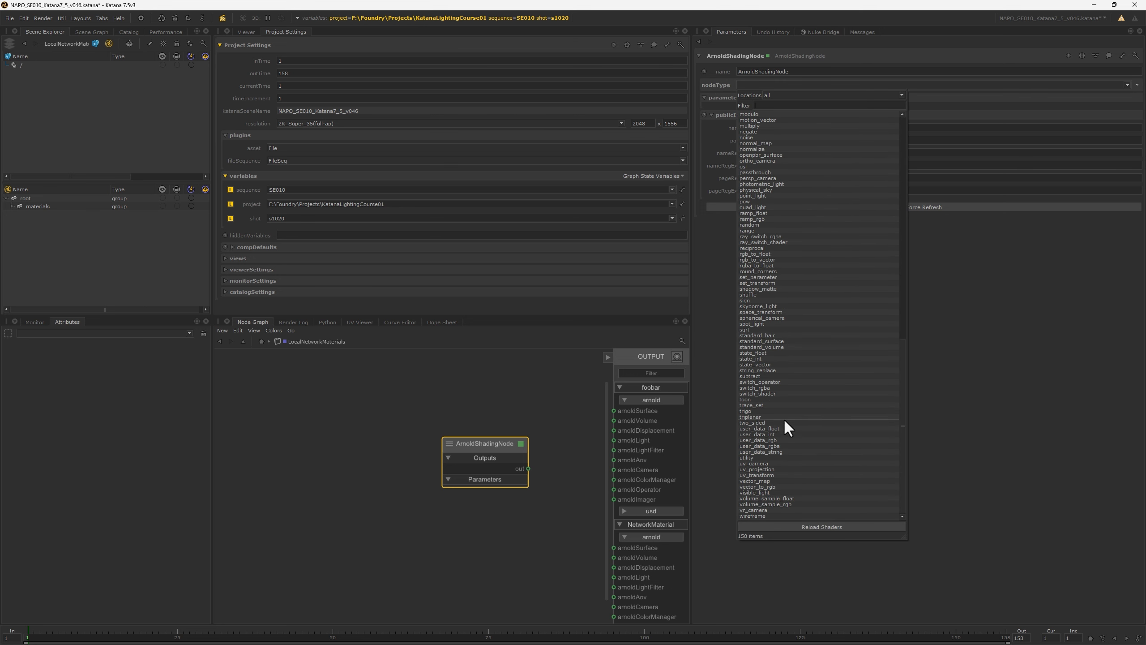
{"action": "left_click", "coordinate": [757, 341]}
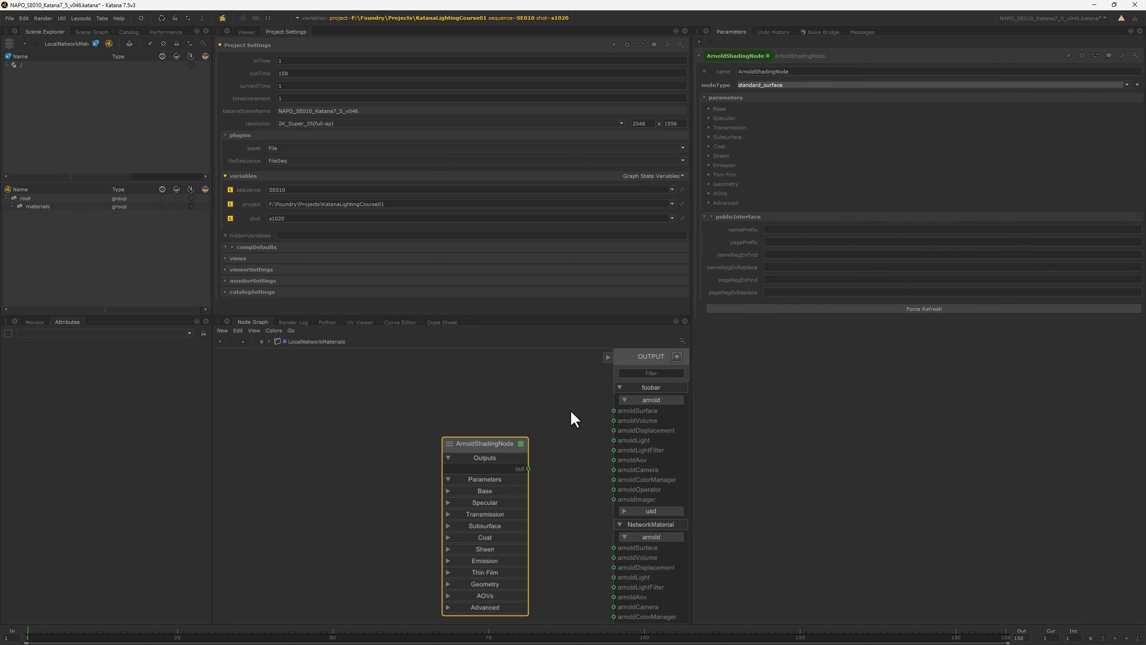
{"action": "left_click_drag", "start_coordinate": [494, 438], "coordinate": [615, 410]}
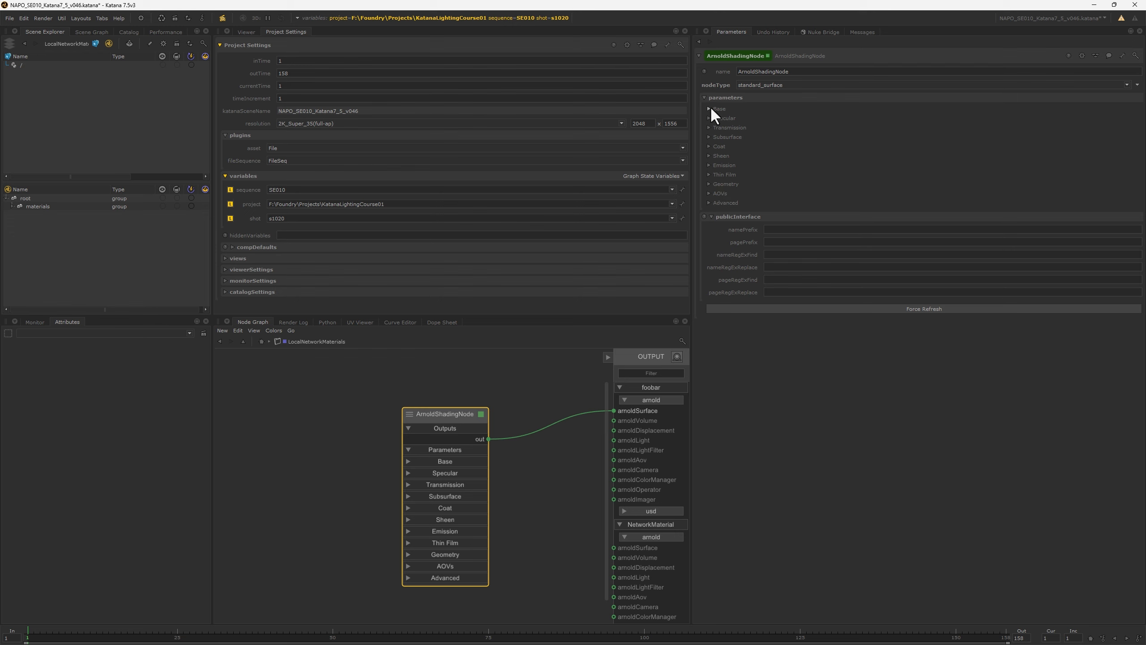
{"action": "left_click", "coordinate": [407, 461]}
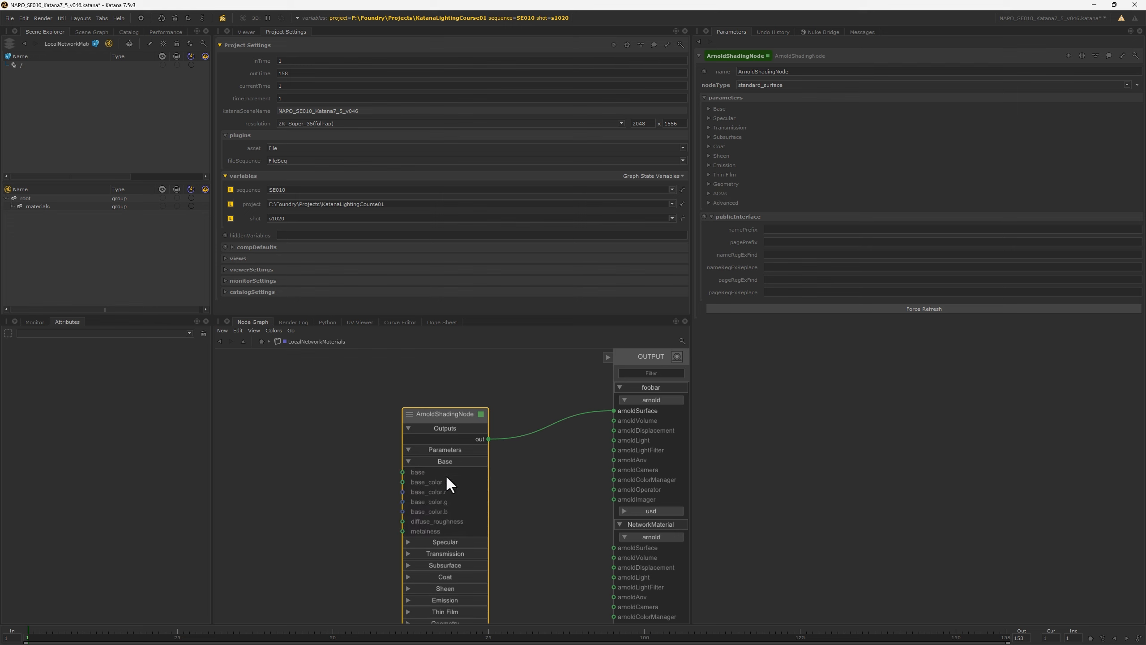
Try adding a second ArnoldShadingNode to the material network, and delete it.
{"action": "right_click", "coordinate": [290, 465]}
{"action": "left_click", "coordinate": [320, 476]}
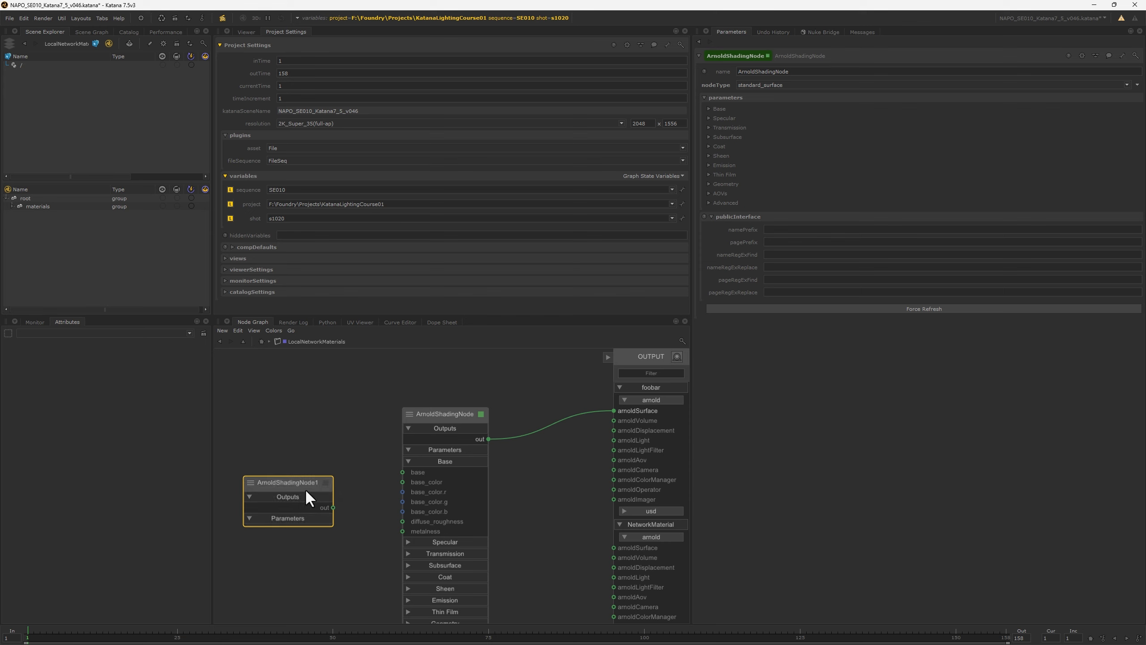
{"action": "key", "text": "e"}
{"action": "left_click", "coordinate": [277, 376]}
{"action": "left_click", "coordinate": [284, 486]}
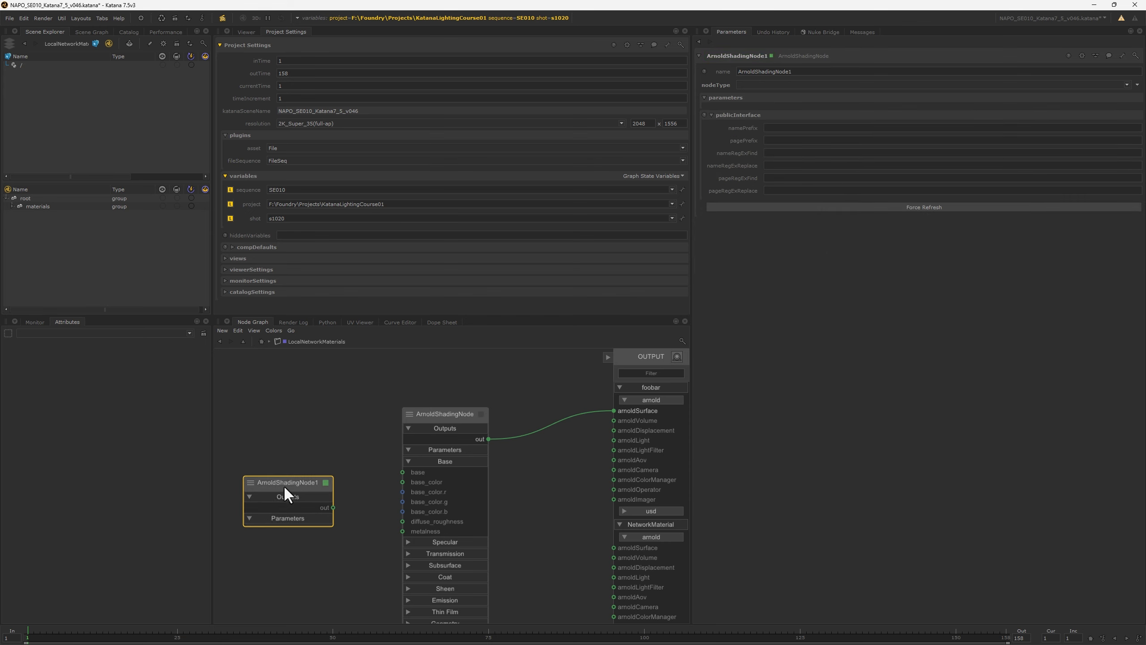
{"action": "key", "text": "Delete"}
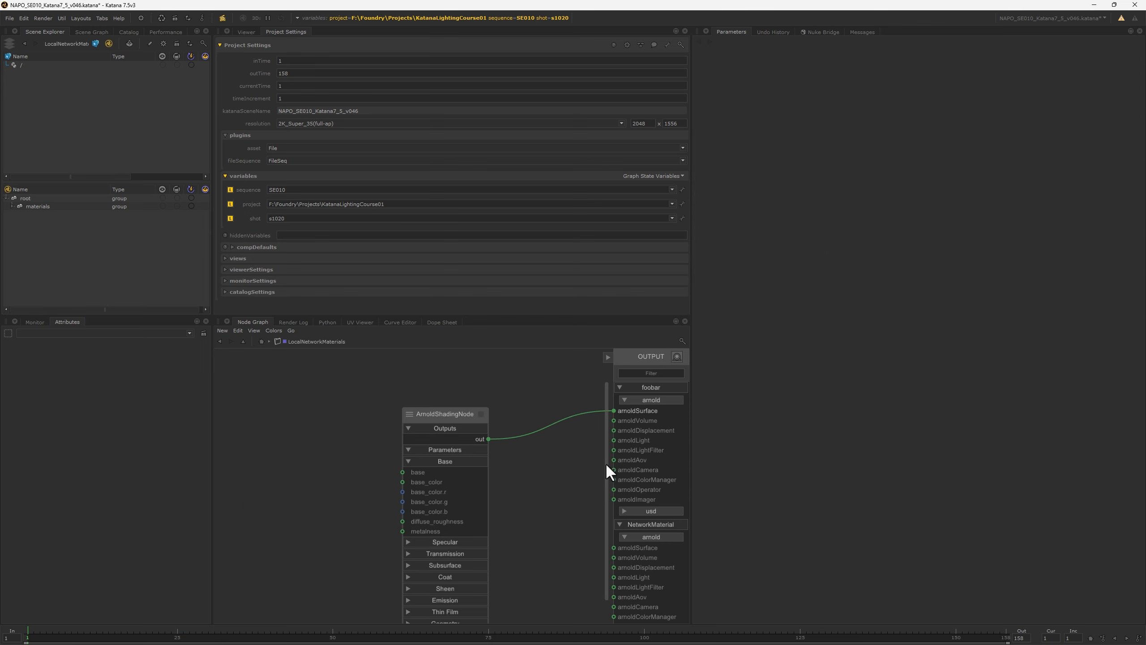
Return to the main node graph and examine the CEL path and assigned material of MaterialAssign in MaterialAssignStack.
{"action": "left_click", "coordinate": [262, 341]}
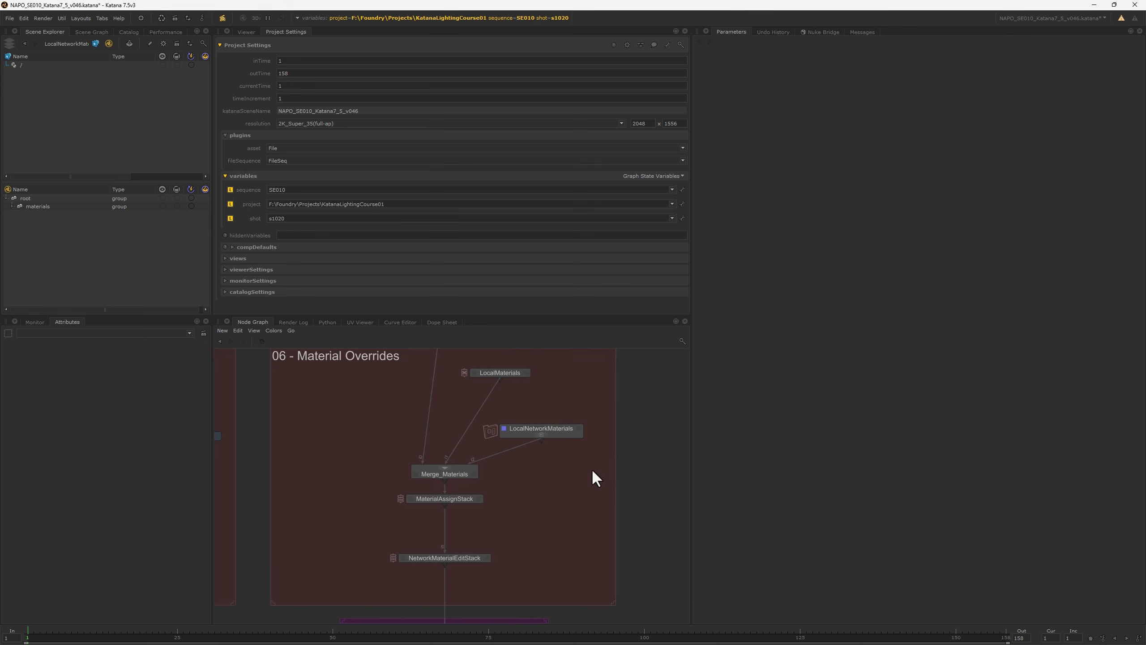
{"action": "left_click", "coordinate": [473, 474]}
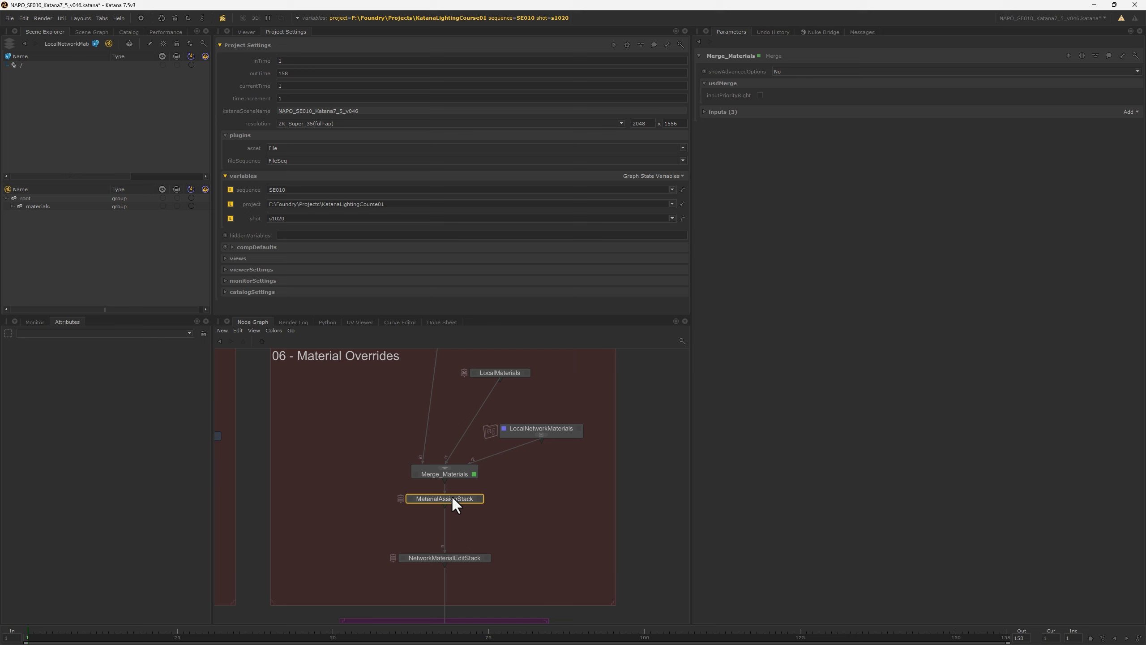
{"action": "left_click", "coordinate": [479, 499]}
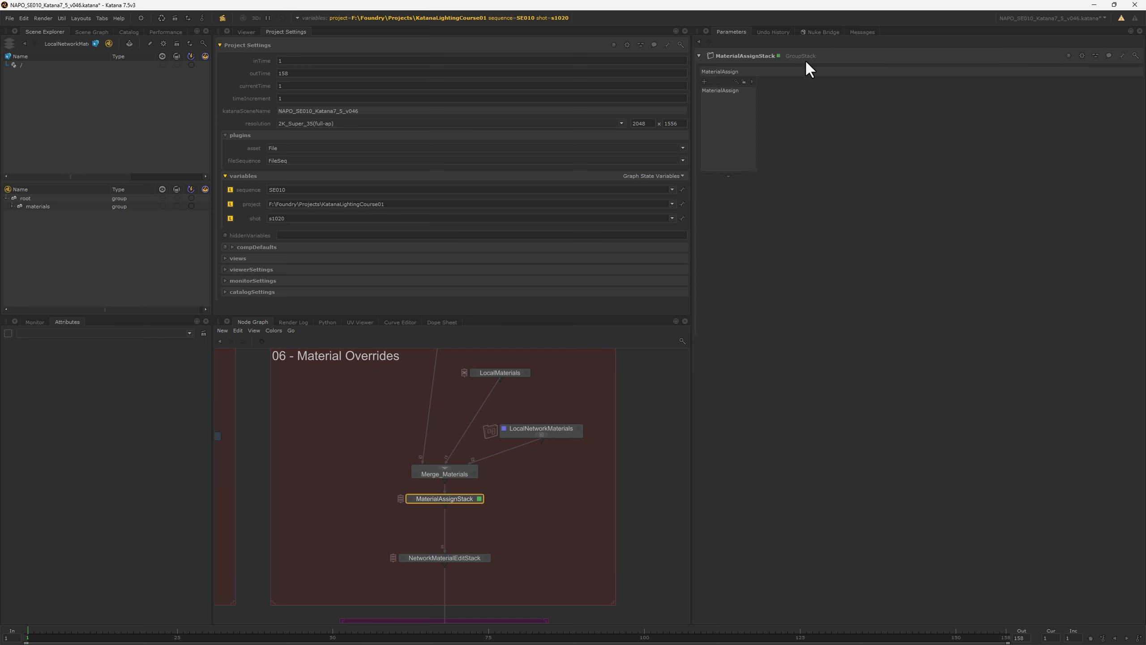
{"action": "left_click", "coordinate": [720, 91]}
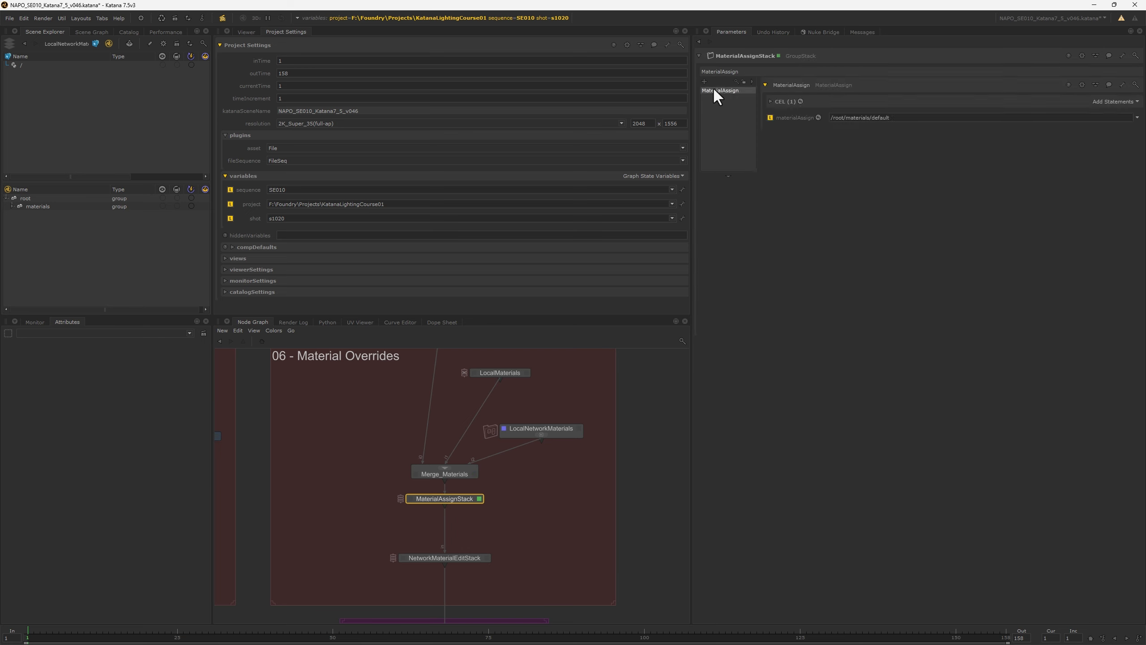
{"action": "left_click", "coordinate": [770, 102]}
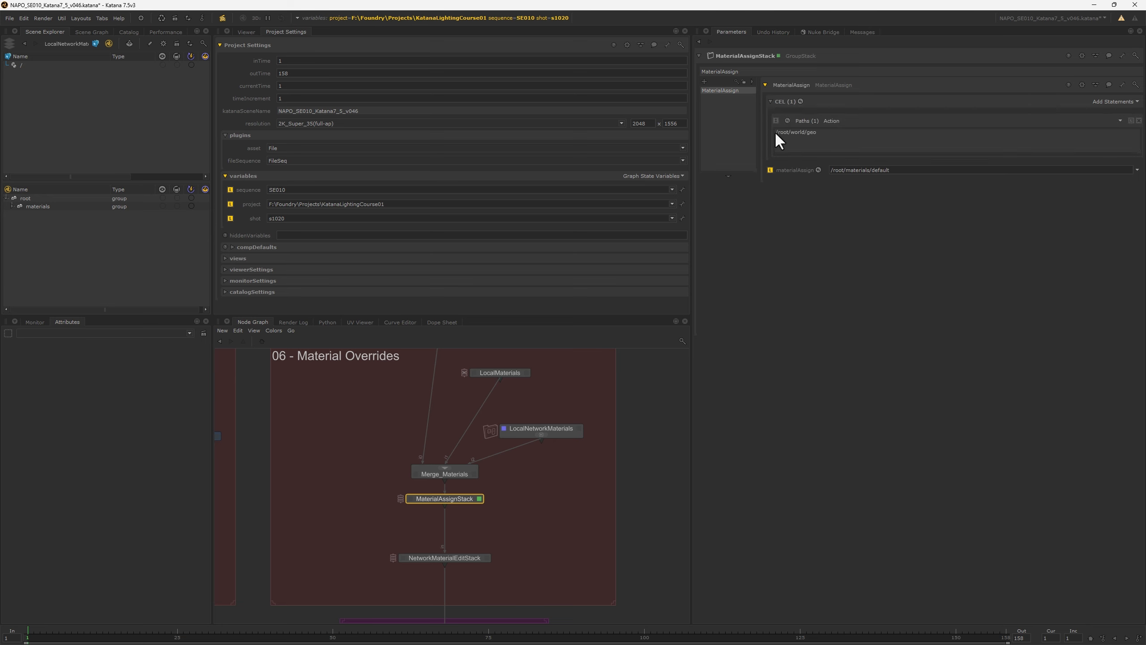
{"action": "left_click_drag", "start_coordinate": [893, 170], "coordinate": [738, 307]}
Examine the Base color and Specular settings of the default material in LocalMaterials.
{"action": "left_click", "coordinate": [522, 371]}
{"action": "left_click", "coordinate": [738, 91]}
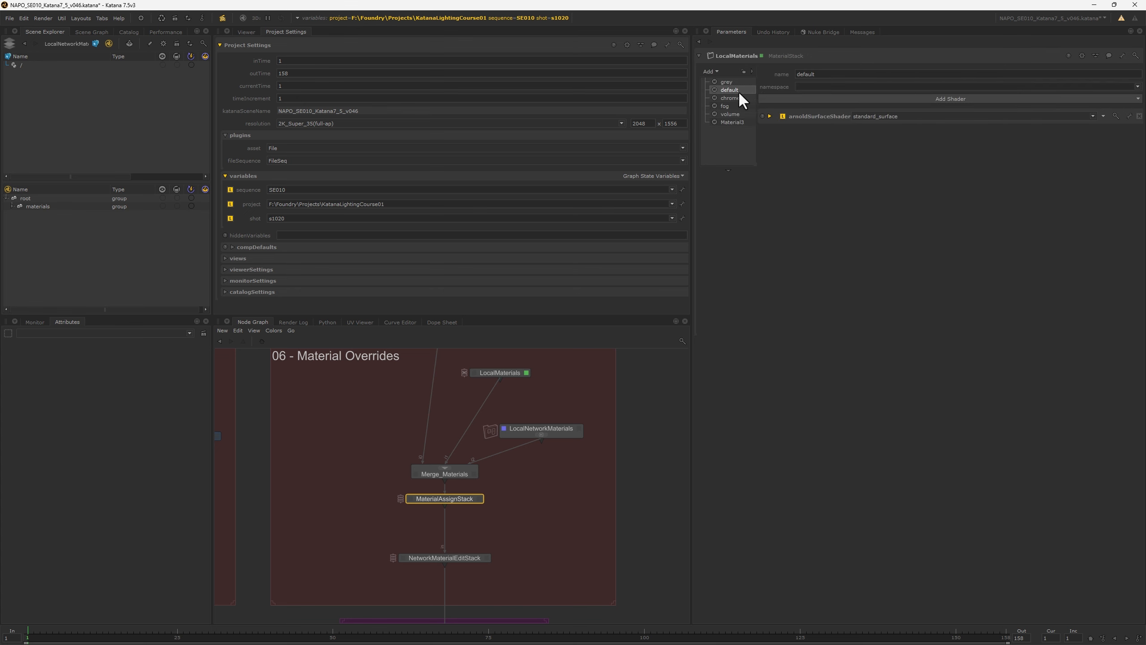
{"action": "left_click", "coordinate": [769, 116]}
{"action": "left_click", "coordinate": [766, 139]}
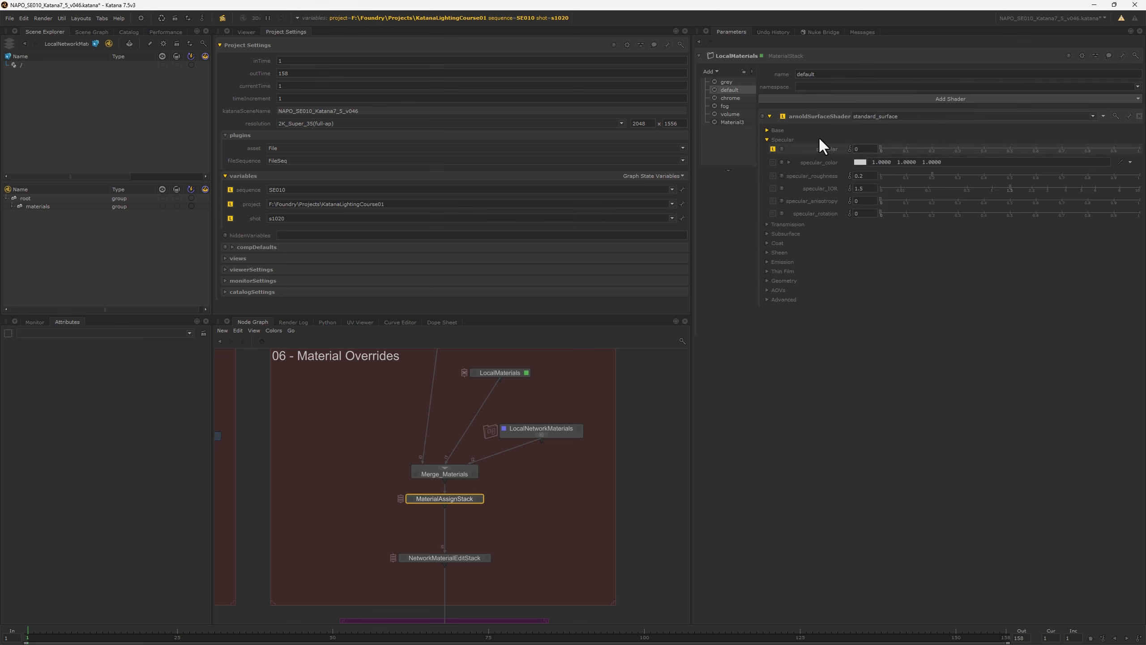
{"action": "left_click", "coordinate": [767, 130]}
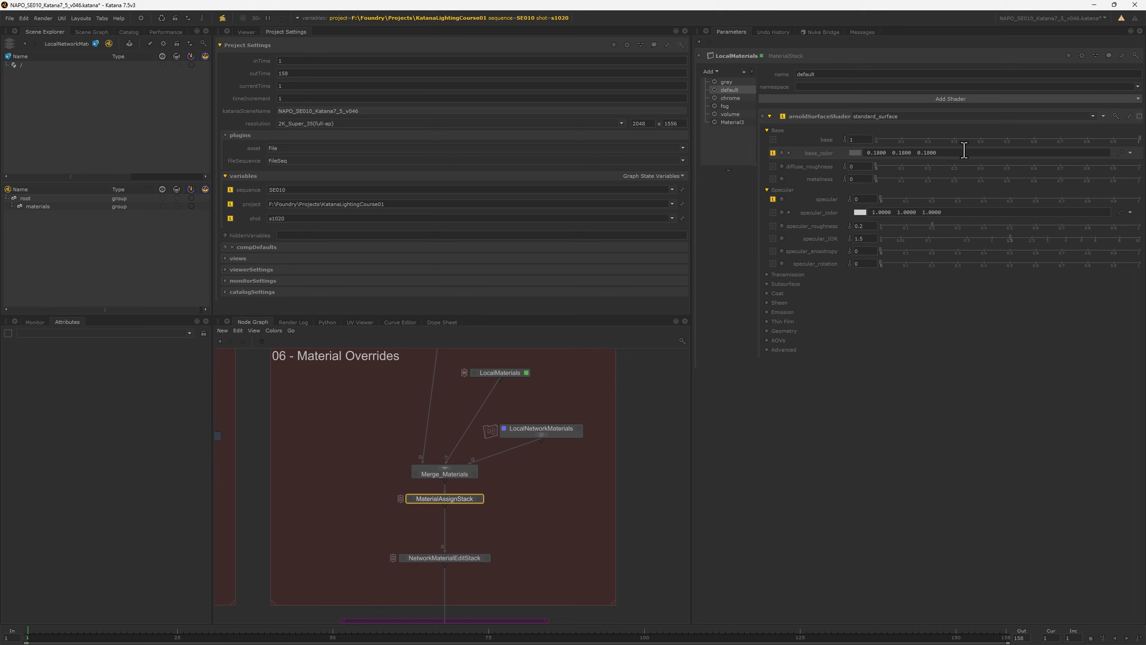
{"action": "left_click_drag", "start_coordinate": [978, 153], "coordinate": [861, 153]}
{"action": "left_click", "coordinate": [863, 199]}
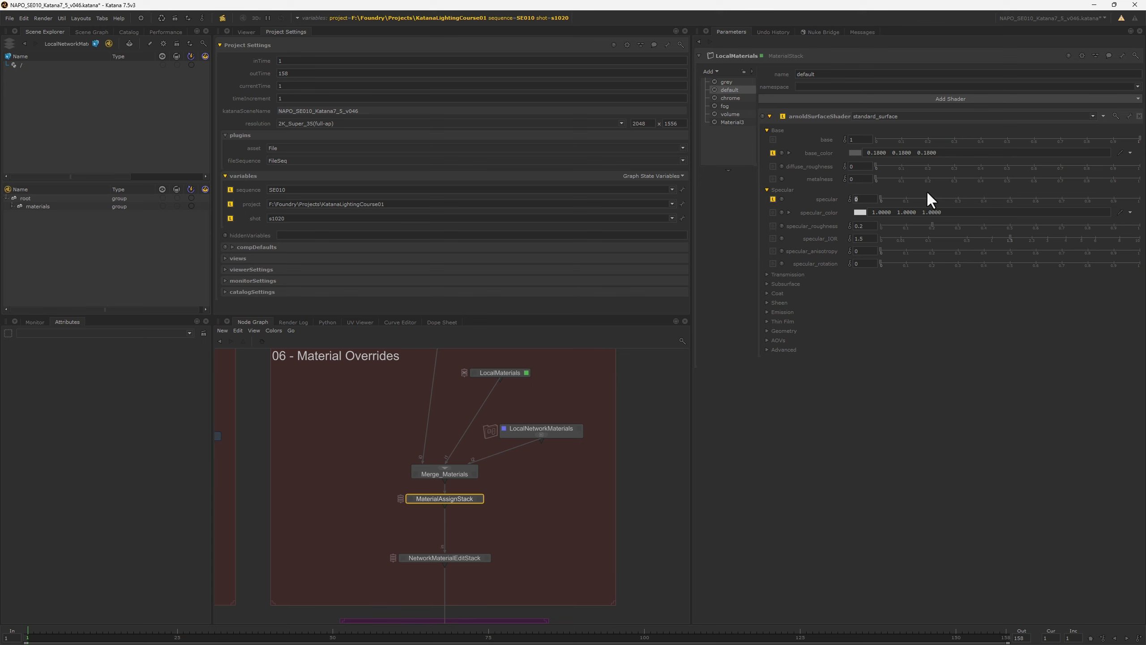
{"action": "left_click_drag", "start_coordinate": [945, 153], "coordinate": [864, 153]}
Open the NetworkMaterialEditStack parameters, enlarge its list, and examine the avo_body_mat_edit and picture entries.
{"action": "middle_click_drag", "start_coordinate": [526, 538], "coordinate": [524, 433]}
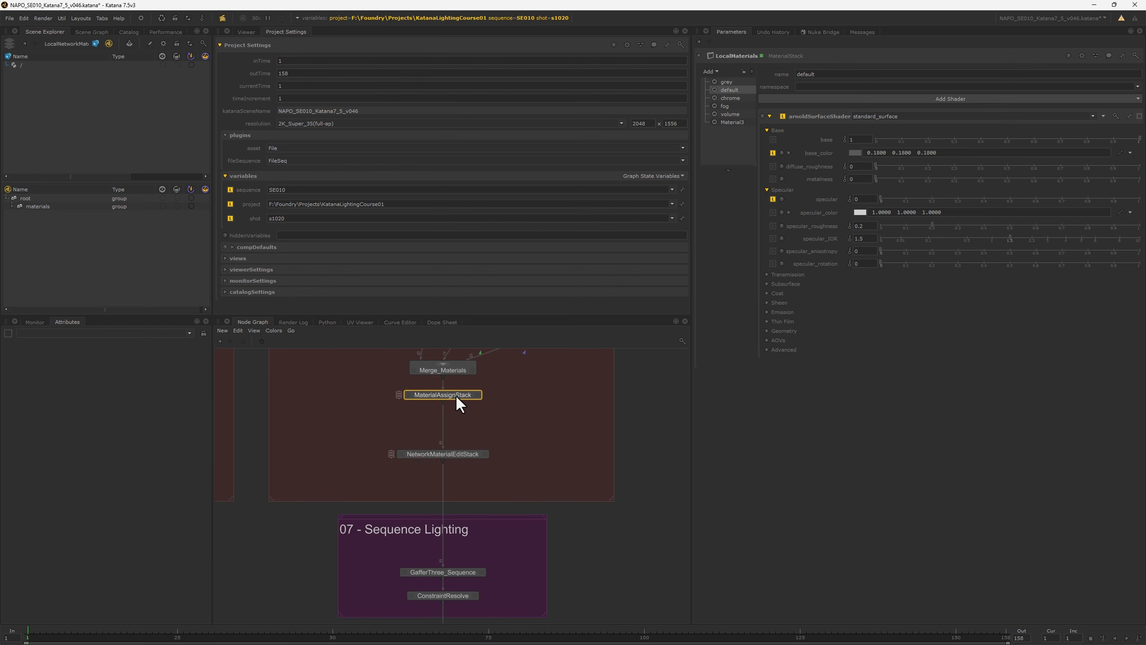
{"action": "left_click", "coordinate": [503, 442]}
{"action": "middle_click_drag", "start_coordinate": [503, 442], "coordinate": [573, 388]}
{"action": "left_click", "coordinate": [540, 397]}
{"action": "left_click", "coordinate": [555, 400]}
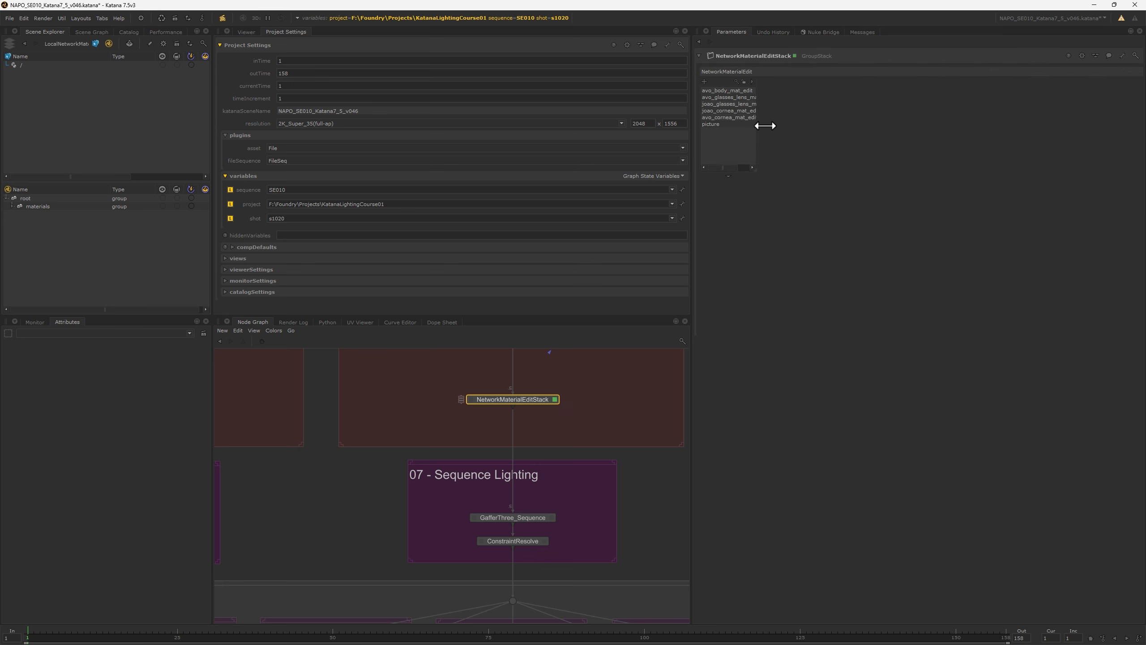
{"action": "left_click", "coordinate": [724, 90]}
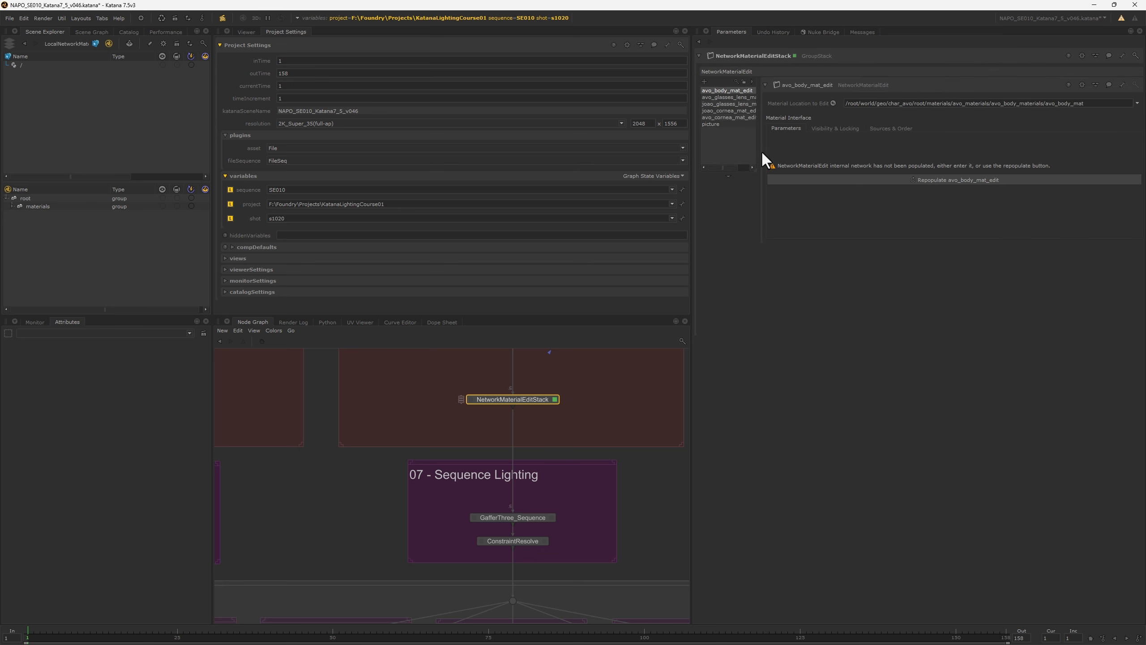
{"action": "left_click_drag", "start_coordinate": [756, 171], "coordinate": [794, 173]}
{"action": "left_click_drag", "start_coordinate": [794, 173], "coordinate": [814, 193]}
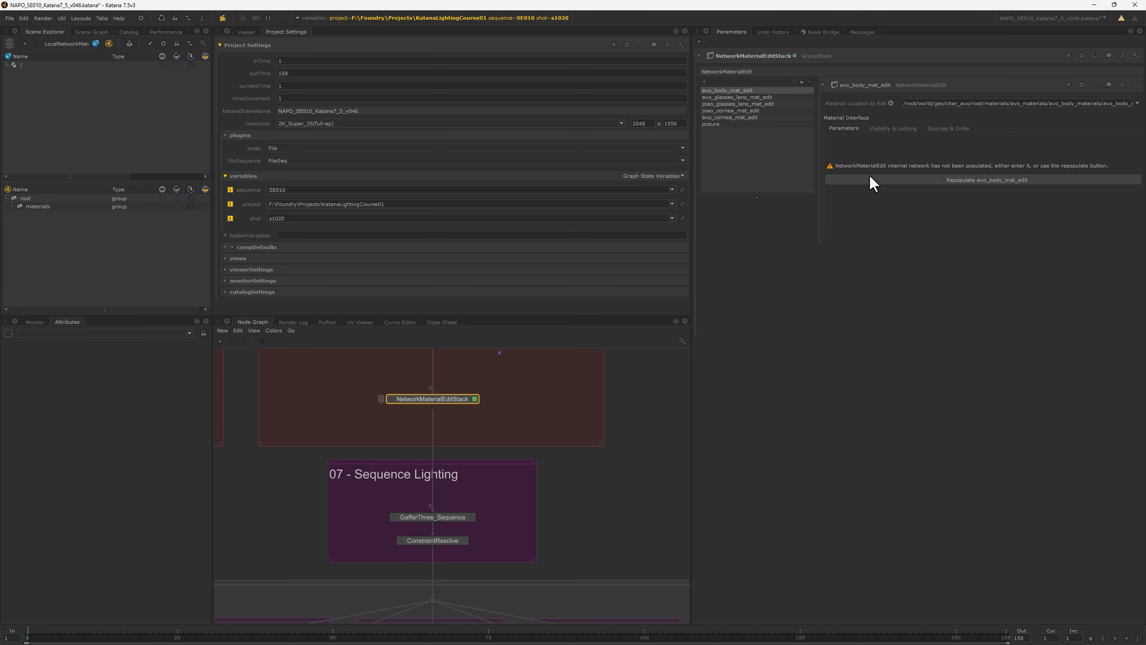
{"action": "left_click_drag", "start_coordinate": [1087, 103], "coordinate": [1133, 103]}
{"action": "left_click", "coordinate": [965, 179]}
{"action": "left_click", "coordinate": [708, 124]}
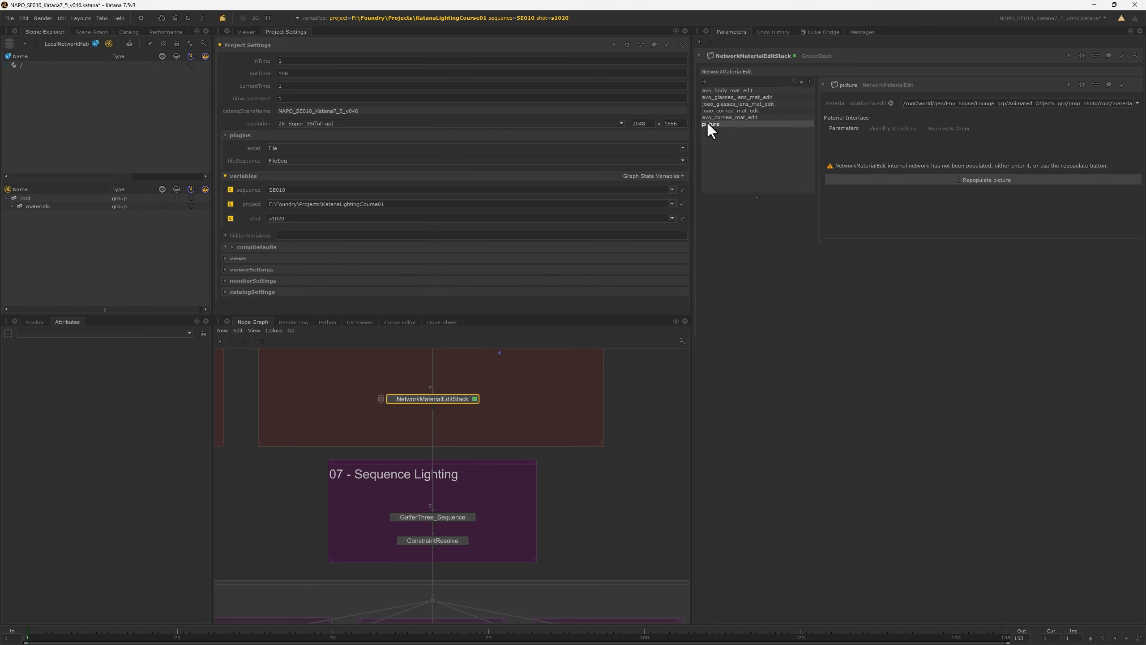
Enter avo_body_mat_edit inside NetworkMaterialEditStack and open the parameters of its standard_surface shader.
{"action": "middle_click", "coordinate": [455, 399], "text": "ctrl"}
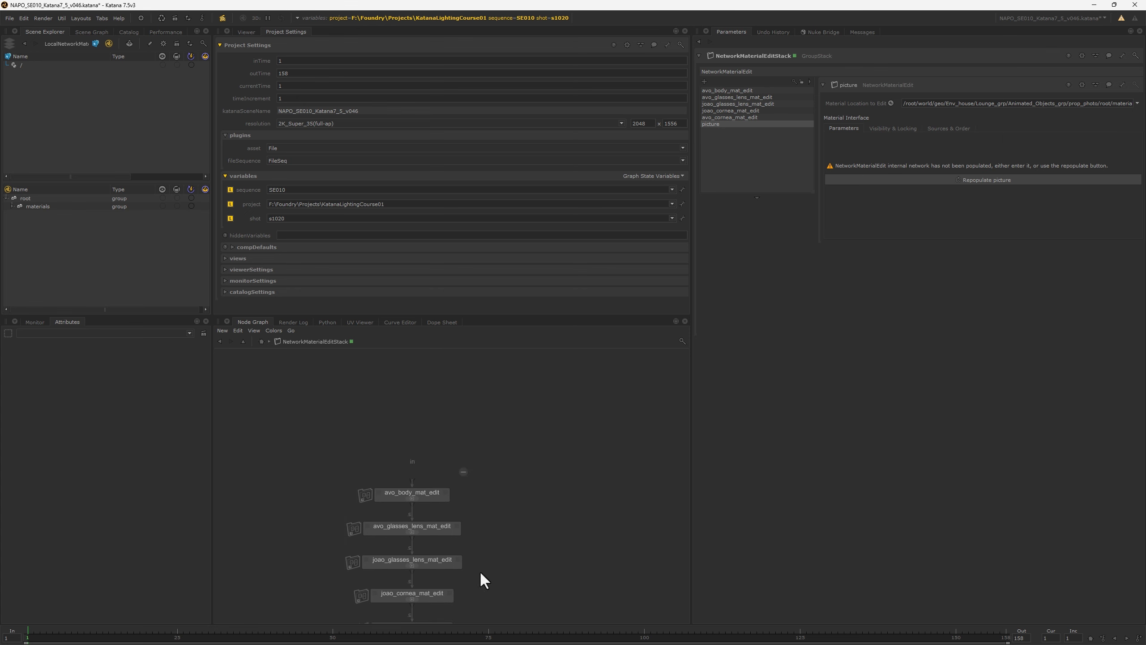
{"action": "left_click", "coordinate": [466, 416]}
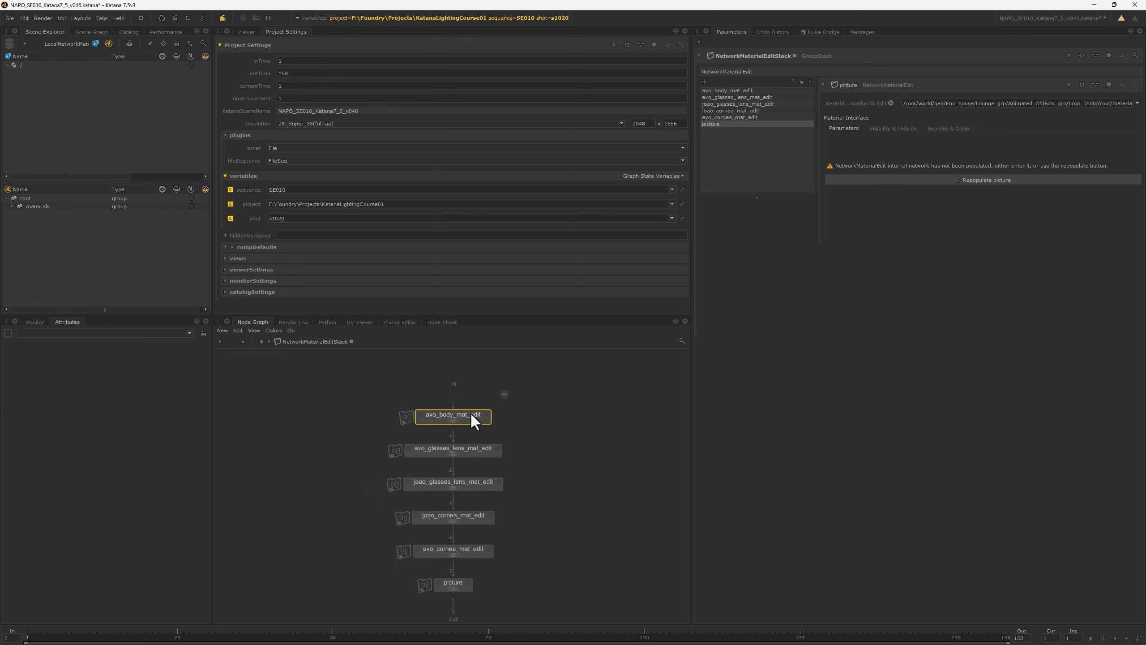
{"action": "middle_click", "coordinate": [471, 414], "text": "ctrl"}
{"action": "key", "text": "f"}
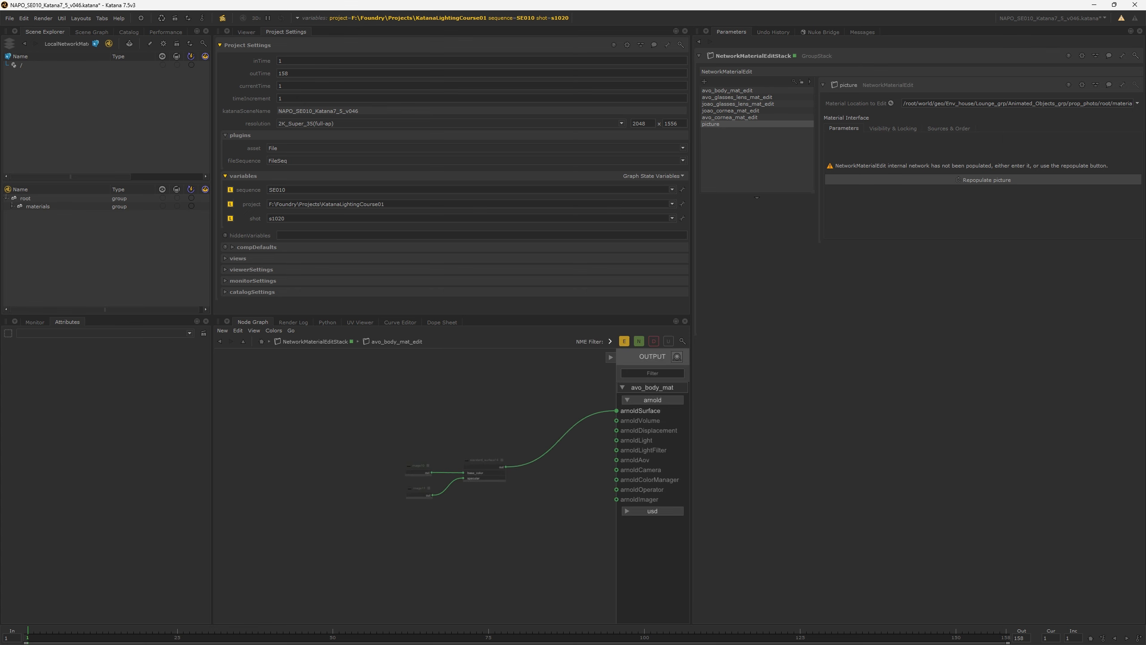
{"action": "key", "text": "e"}
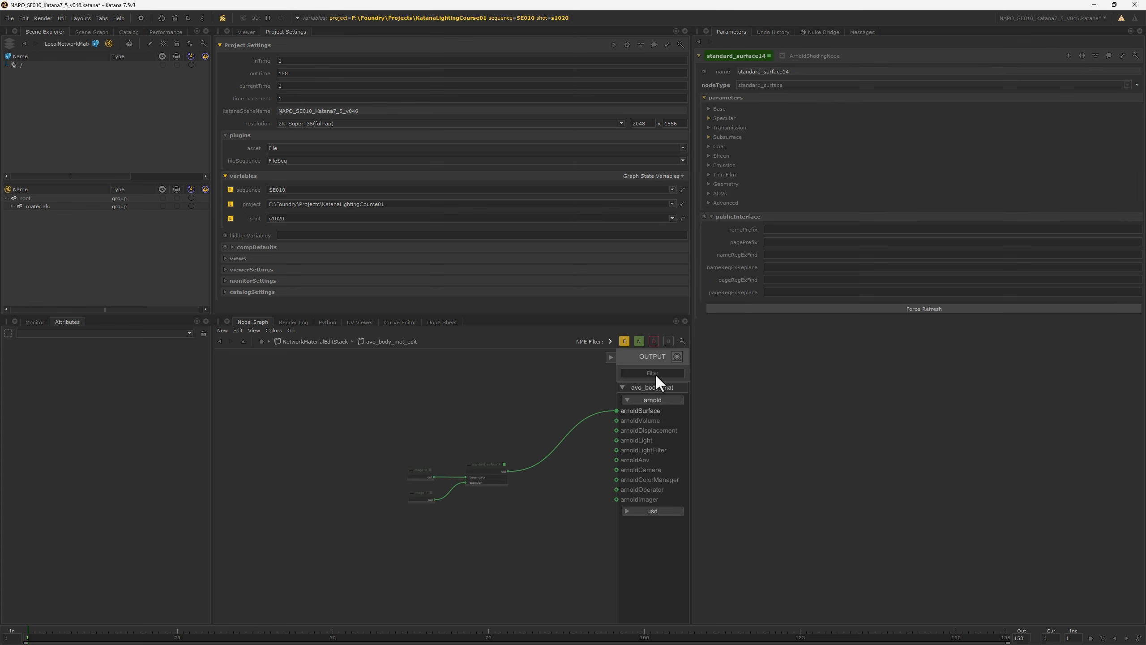
Examine the Specular and Subsurface parameters of the avo_body_mat surface shader.
{"action": "left_click", "coordinate": [709, 116]}
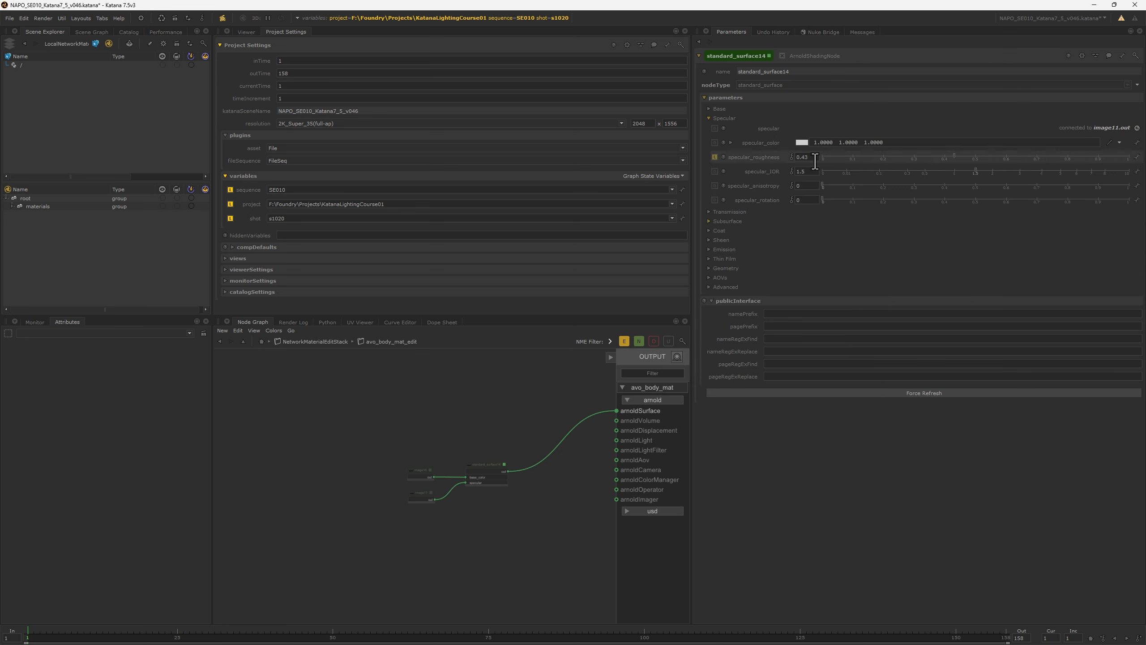
{"action": "left_click", "coordinate": [802, 156]}
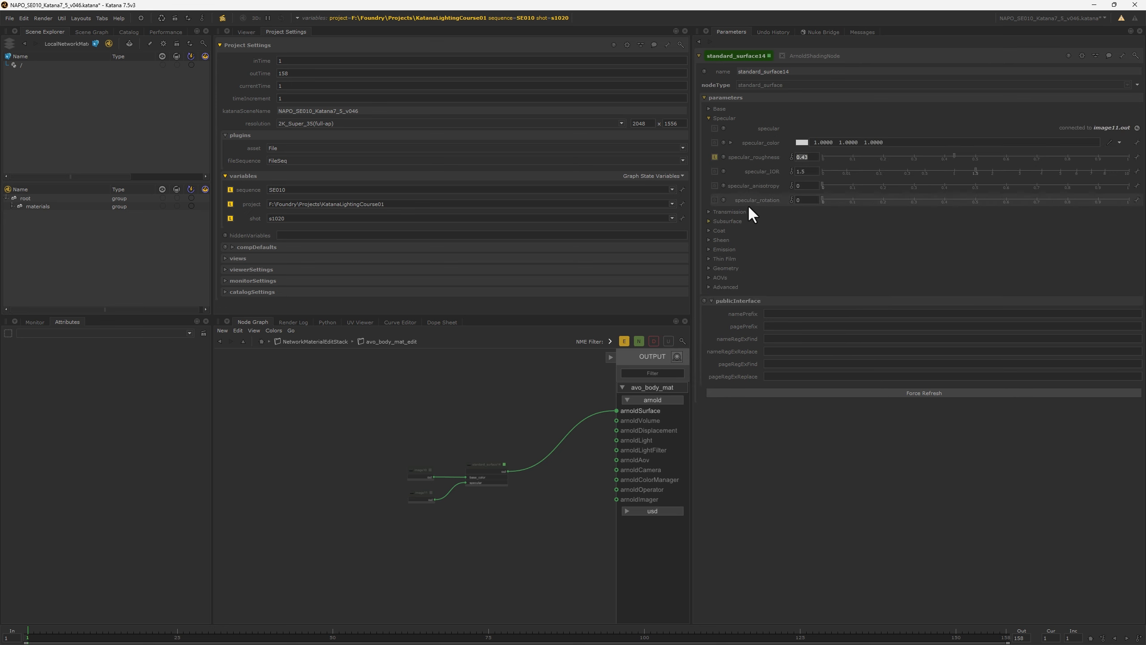
{"action": "left_click", "coordinate": [709, 220]}
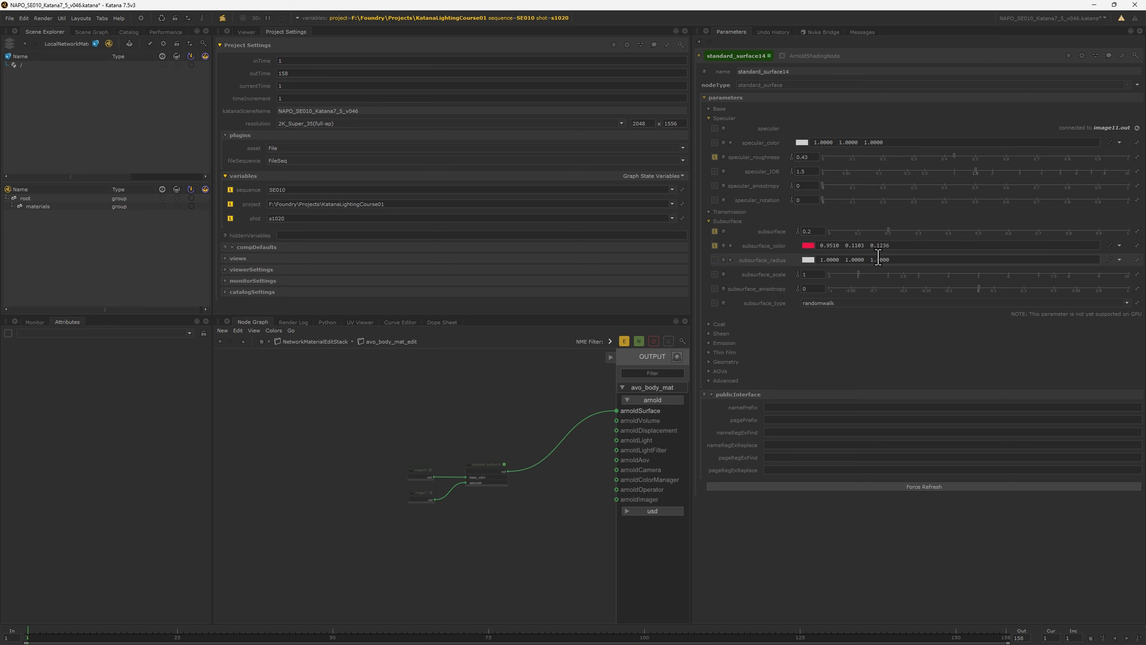
Go to the Material Overrides Usd section and open the LocalMaterials1 parameters.
{"action": "middle_click_drag", "start_coordinate": [521, 534], "coordinate": [496, 495]}
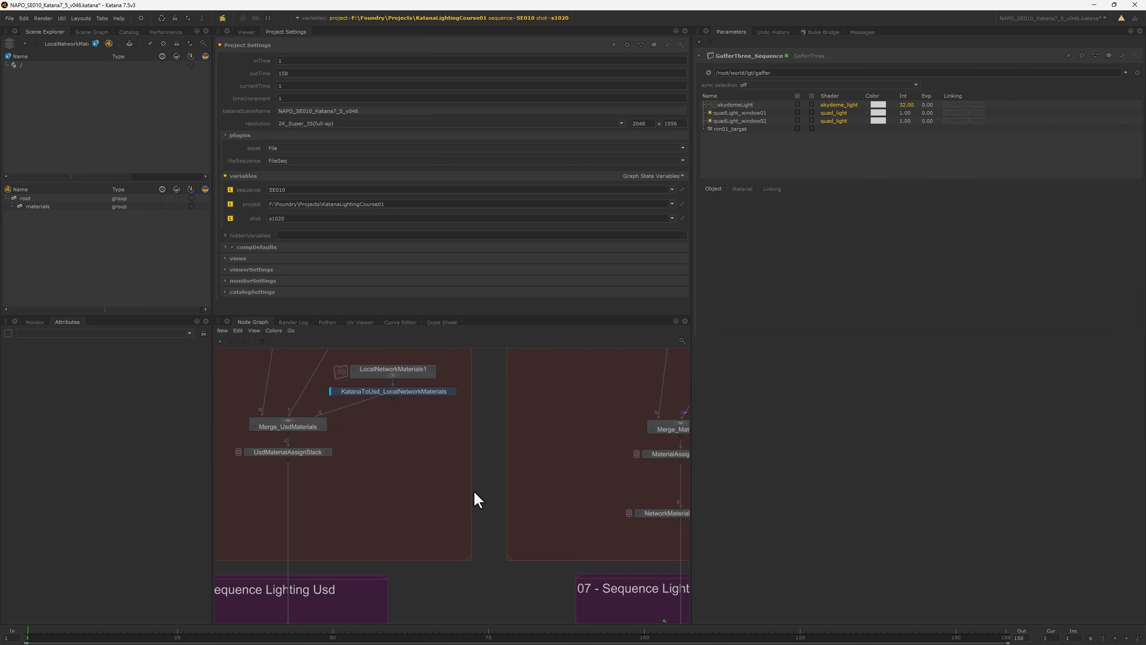
{"action": "scroll", "coordinate": [522, 444], "scroll_direction": "down", "scroll_amount": 4}
{"action": "middle_click_drag", "start_coordinate": [521, 444], "coordinate": [499, 562]}
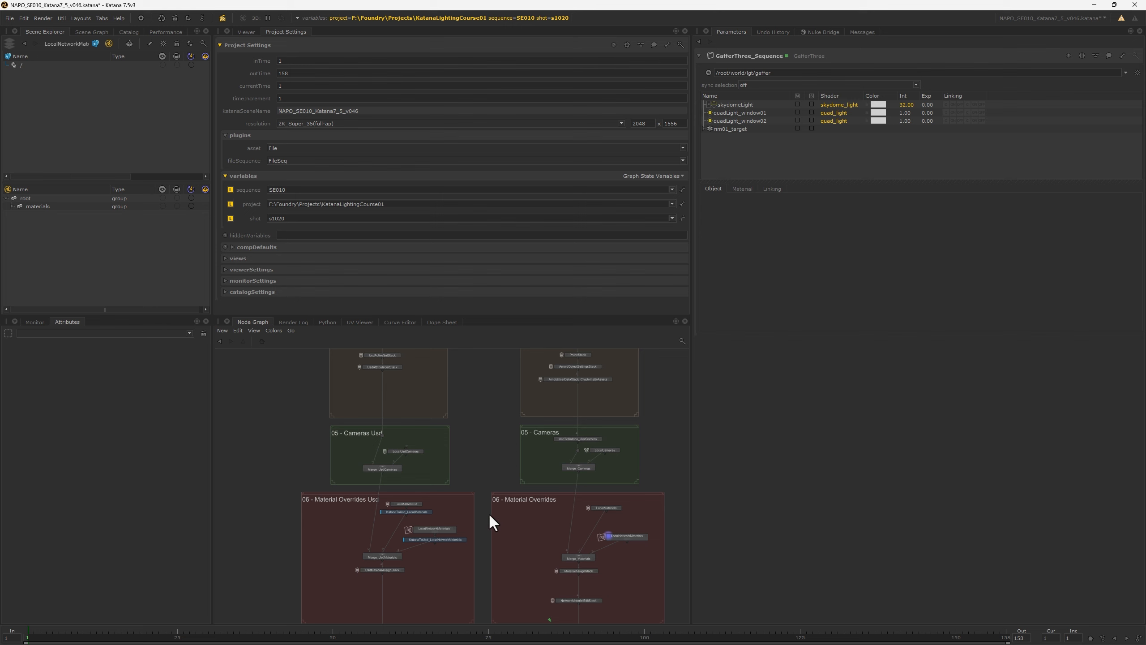
{"action": "middle_click_drag", "start_coordinate": [489, 514], "coordinate": [576, 429]}
{"action": "scroll", "coordinate": [473, 437], "scroll_direction": "up", "scroll_amount": 4}
{"action": "key", "text": "e"}
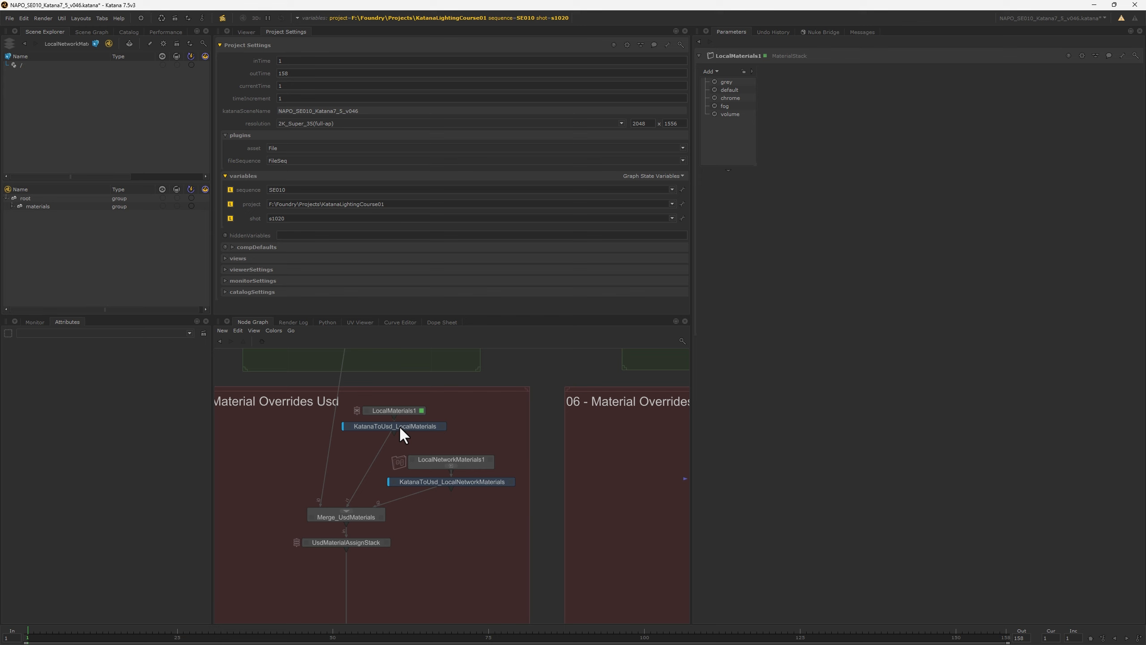
Compare LocalMaterials1 with KatanaToUsd_LocalMaterials by viewing each node's scene, expanding its materials, and examining the conversion's location setting.
{"action": "left_click", "coordinate": [443, 427]}
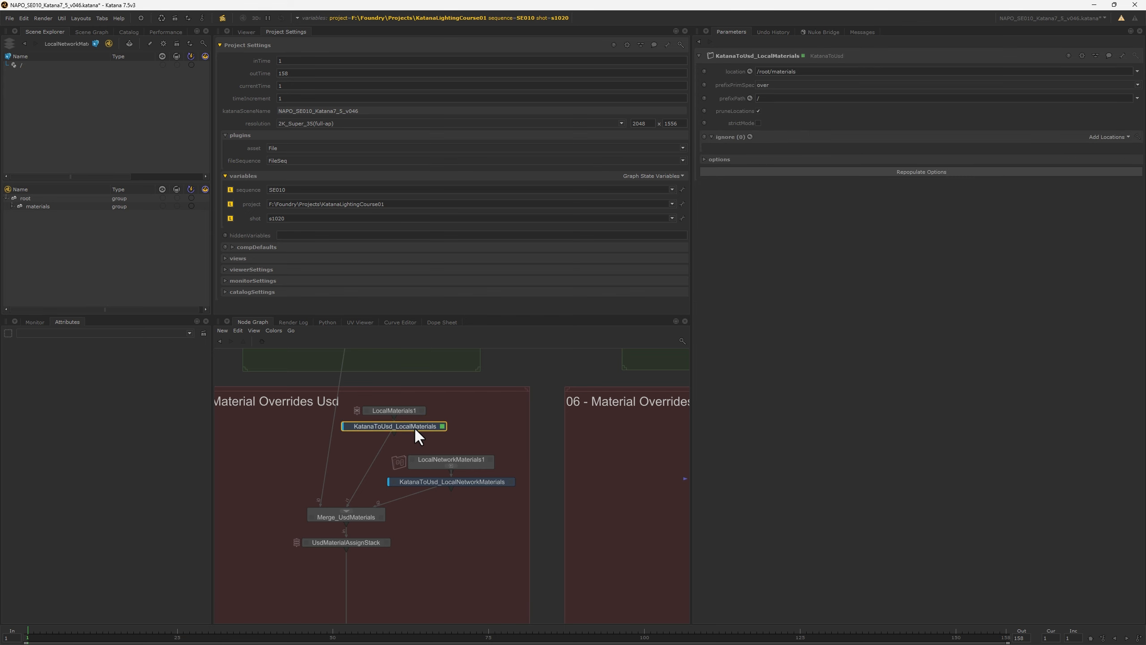
{"action": "left_click", "coordinate": [421, 410]}
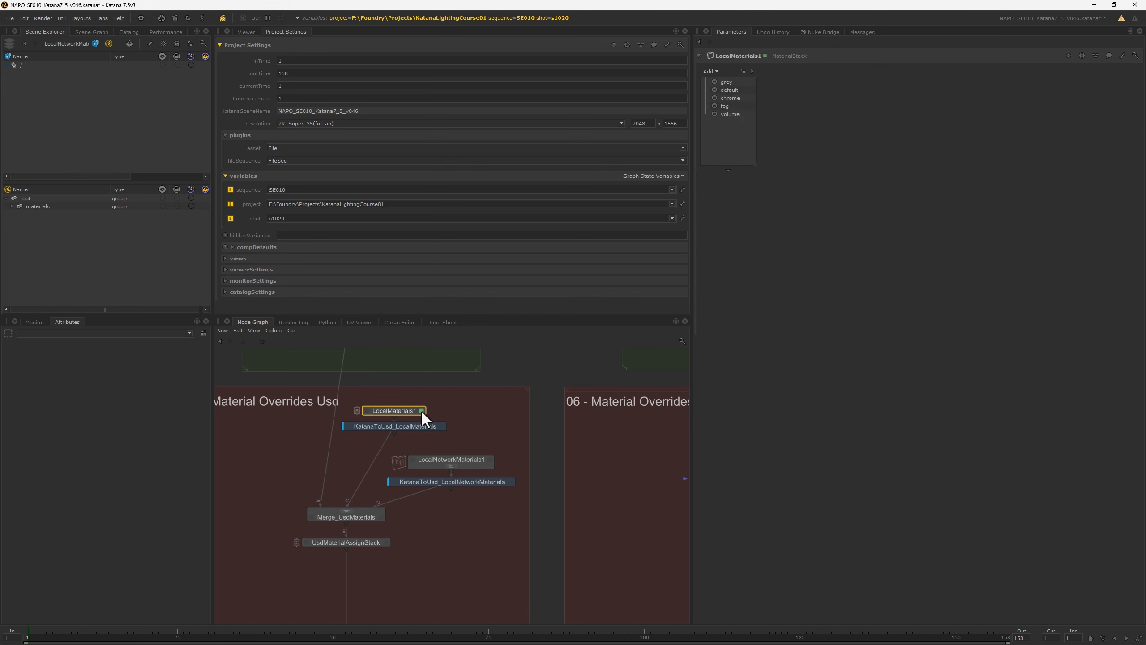
{"action": "left_click", "coordinate": [12, 206]}
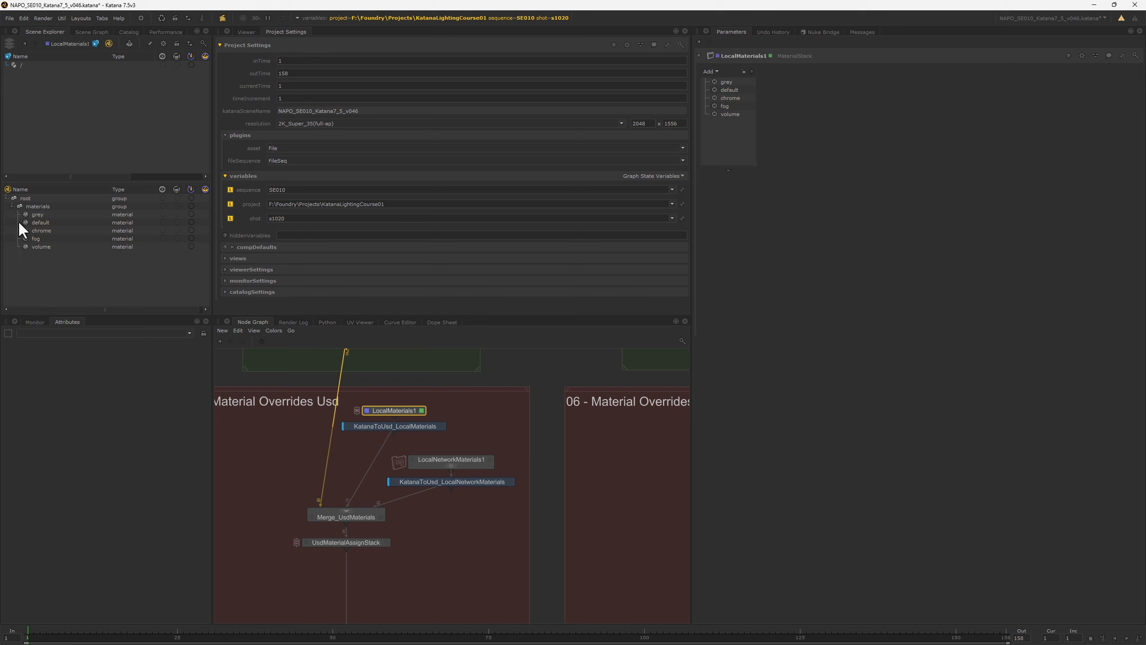
{"action": "left_click", "coordinate": [365, 426]}
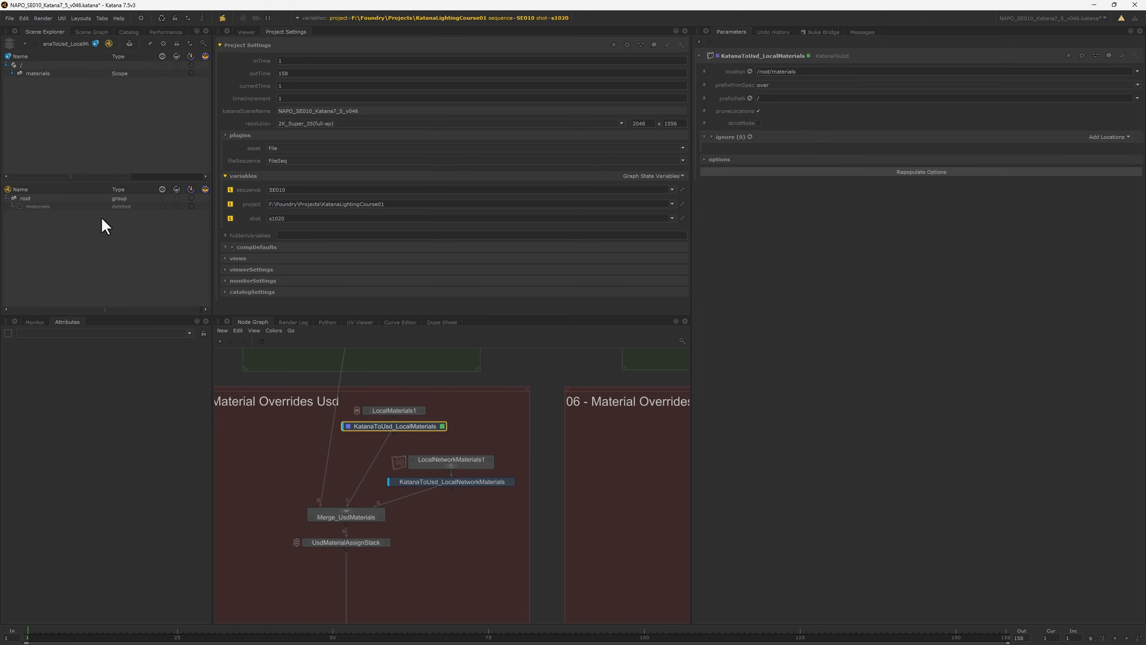
{"action": "left_click", "coordinate": [13, 73]}
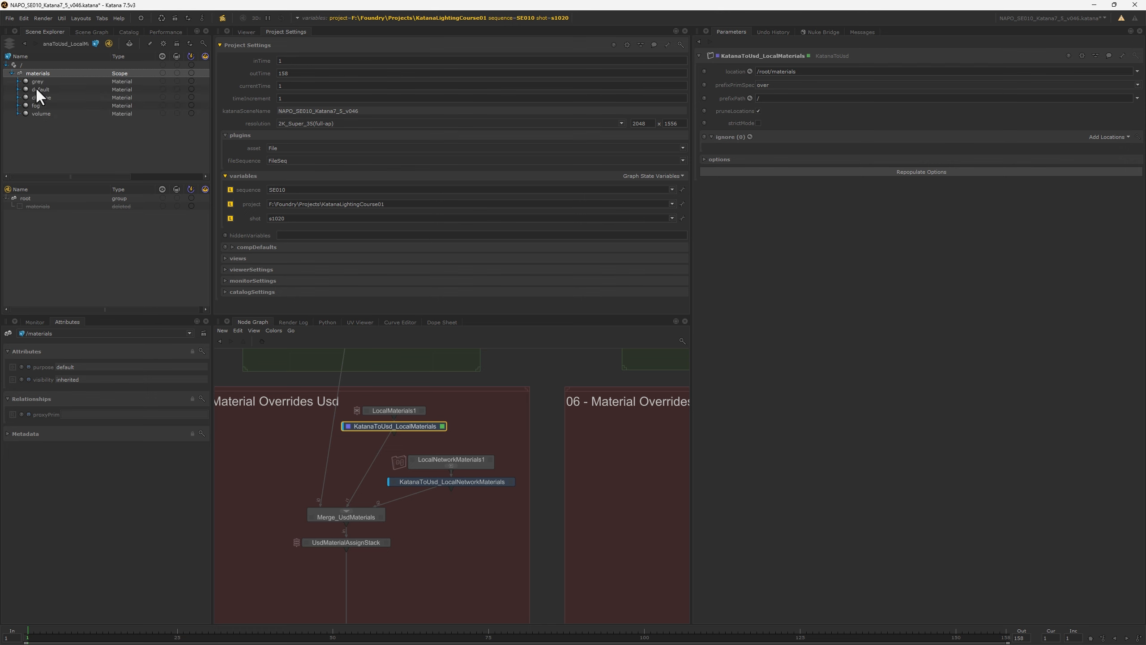
{"action": "left_click_drag", "start_coordinate": [797, 71], "coordinate": [757, 71]}
View LocalNetworkMaterials1 and KatanaToUsd_LocalNetworkMaterials, and inspect the attributes of the converted NetworkMaterial prim.
{"action": "left_click", "coordinate": [465, 459]}
{"action": "double_click", "coordinate": [465, 460]}
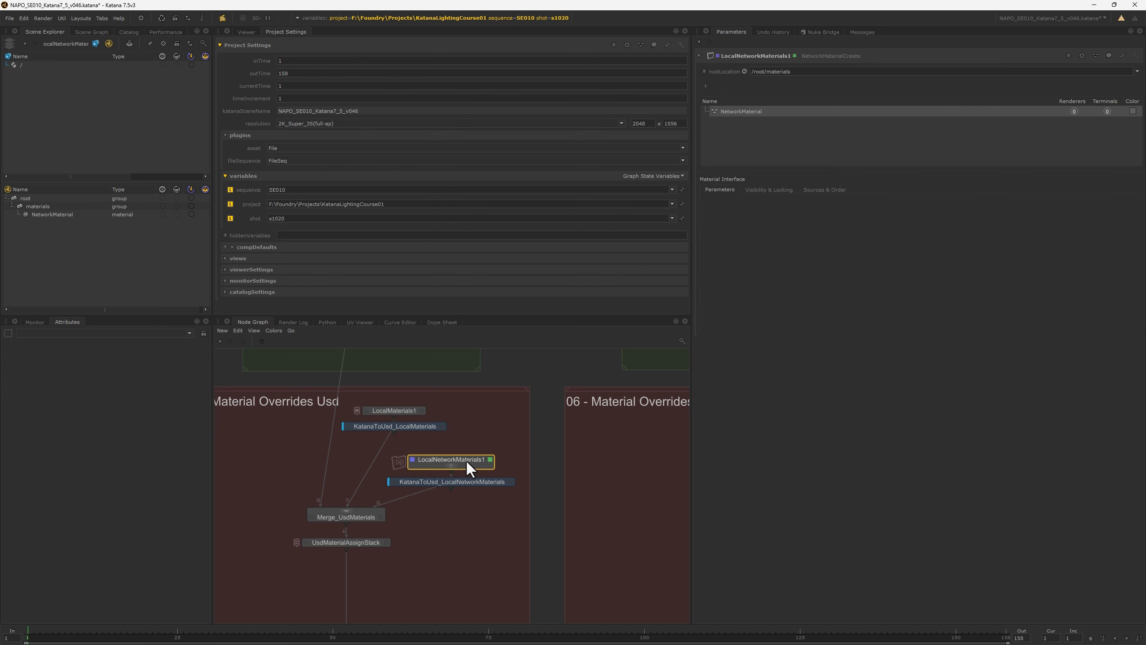
{"action": "double_click", "coordinate": [472, 482]}
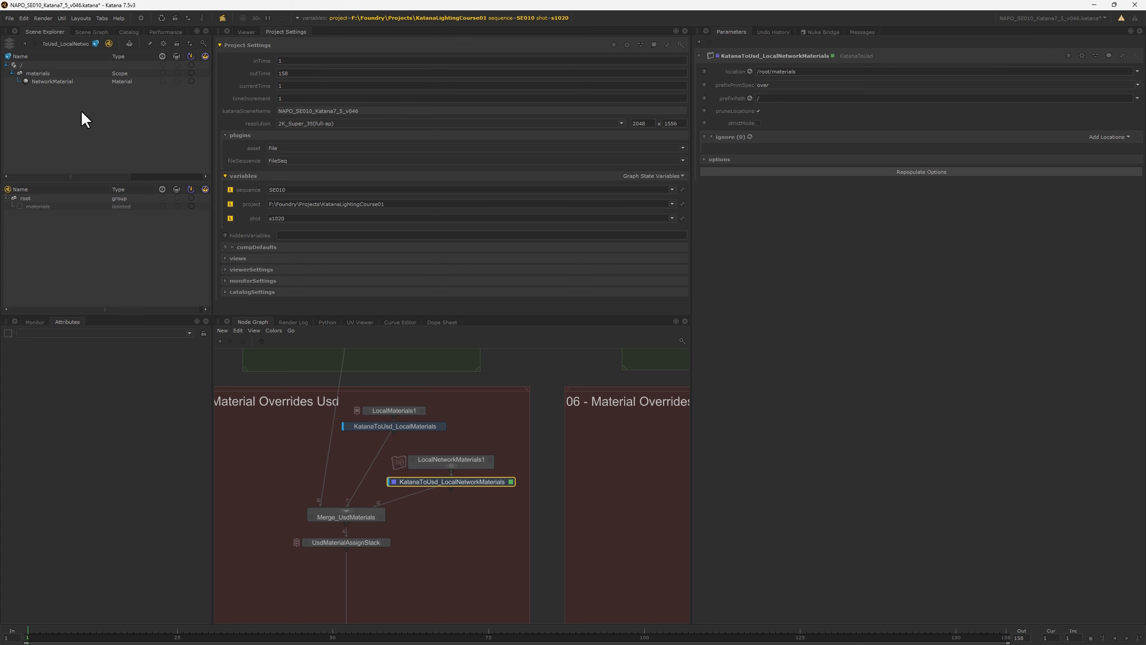
{"action": "left_click", "coordinate": [60, 83]}
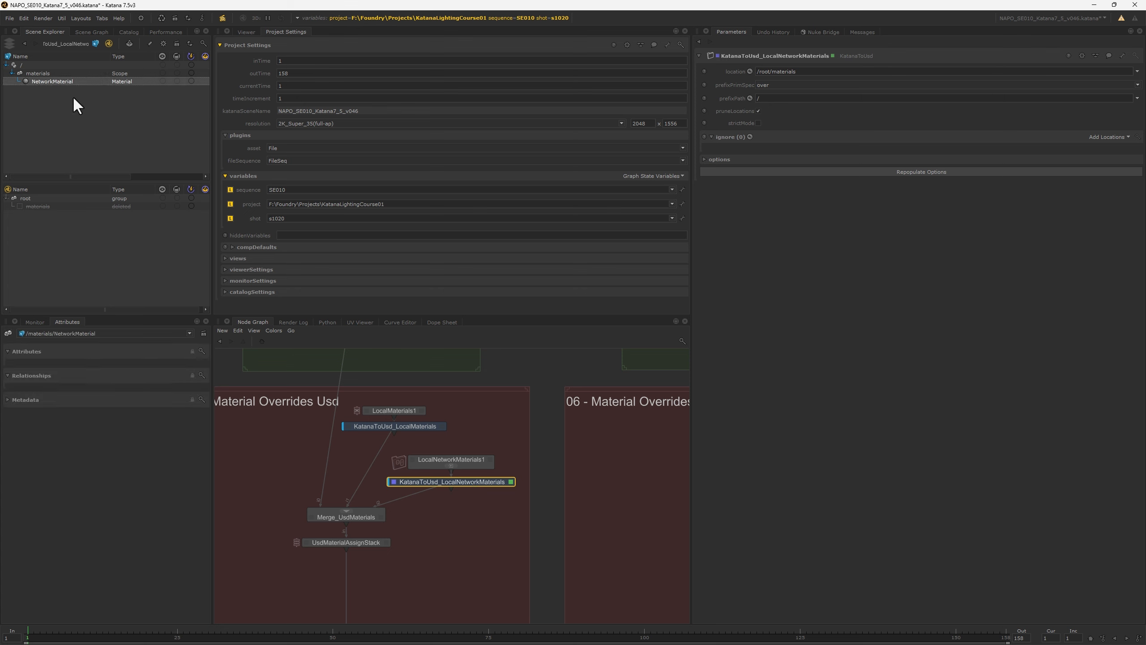
View the scene at Merge_UsdMaterials, and open the UsdMaterialAssign entry of UsdMaterialAssignStack.
{"action": "double_click", "coordinate": [351, 515]}
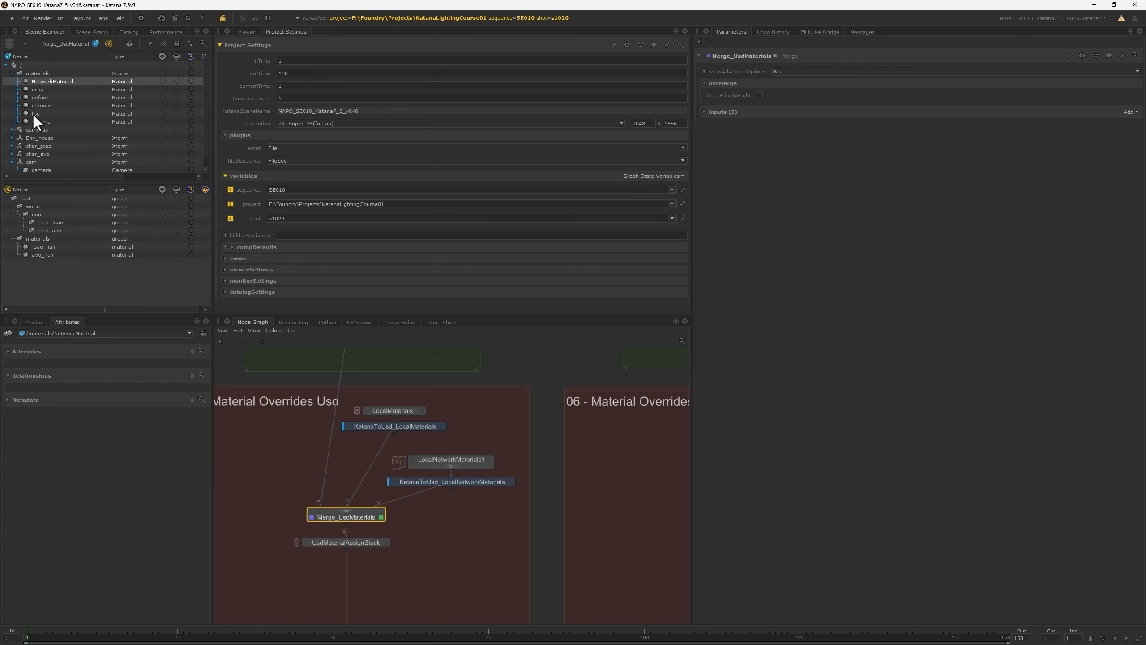
{"action": "left_click", "coordinate": [12, 73]}
{"action": "double_click", "coordinate": [346, 543]}
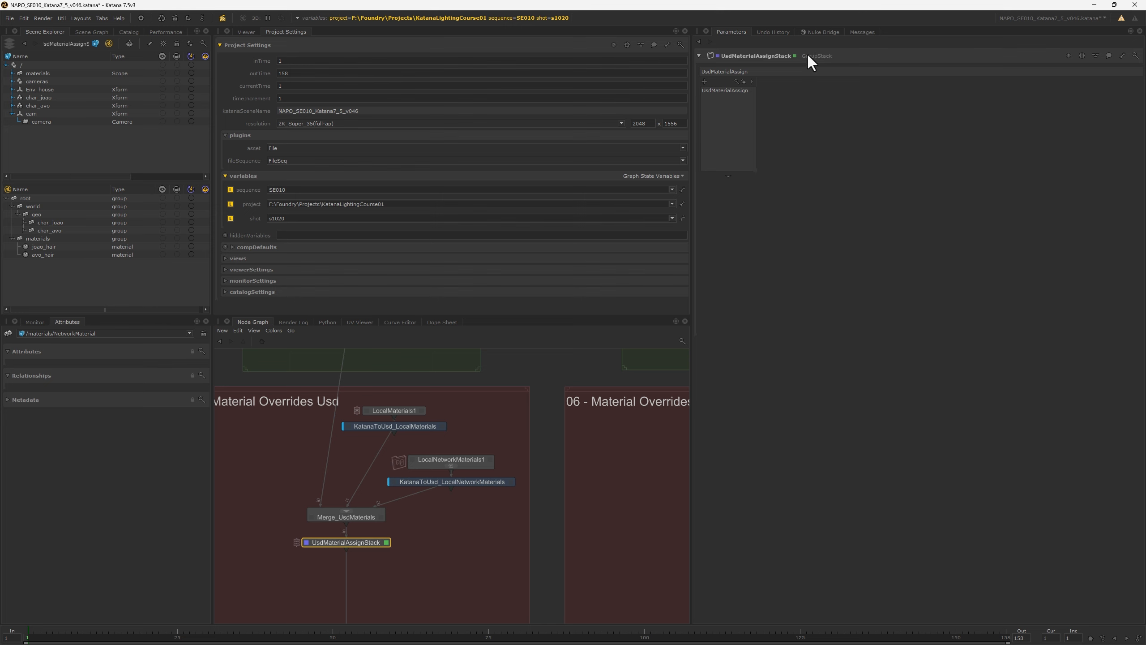
{"action": "left_click", "coordinate": [725, 90]}
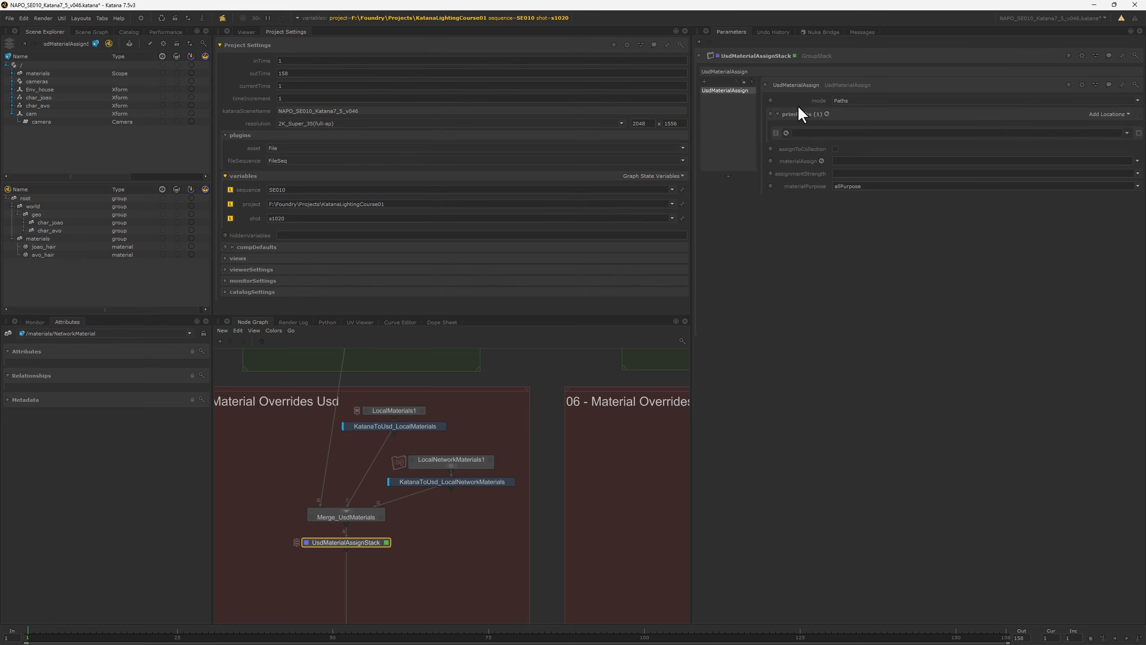
Look over the Material Overrides sections, and open the GafferThree_Sequence parameters in the 07 - Sequence Lighting section.
{"action": "middle_click_drag", "start_coordinate": [648, 525], "coordinate": [390, 522]}
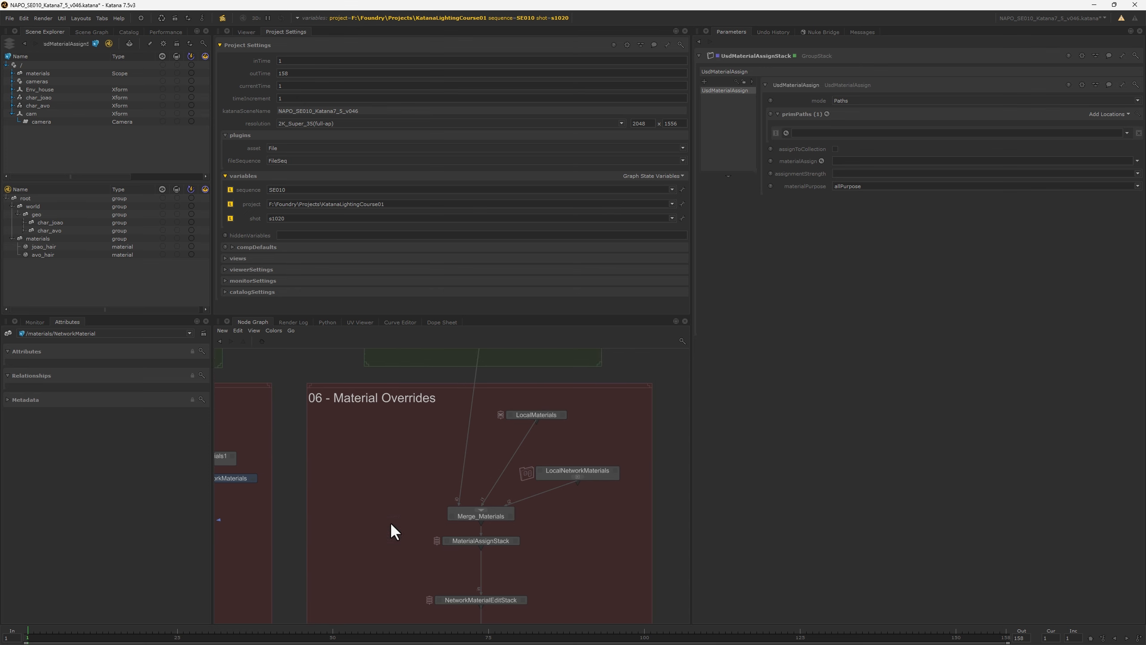
{"action": "middle_click_drag", "start_coordinate": [554, 616], "coordinate": [676, 510]}
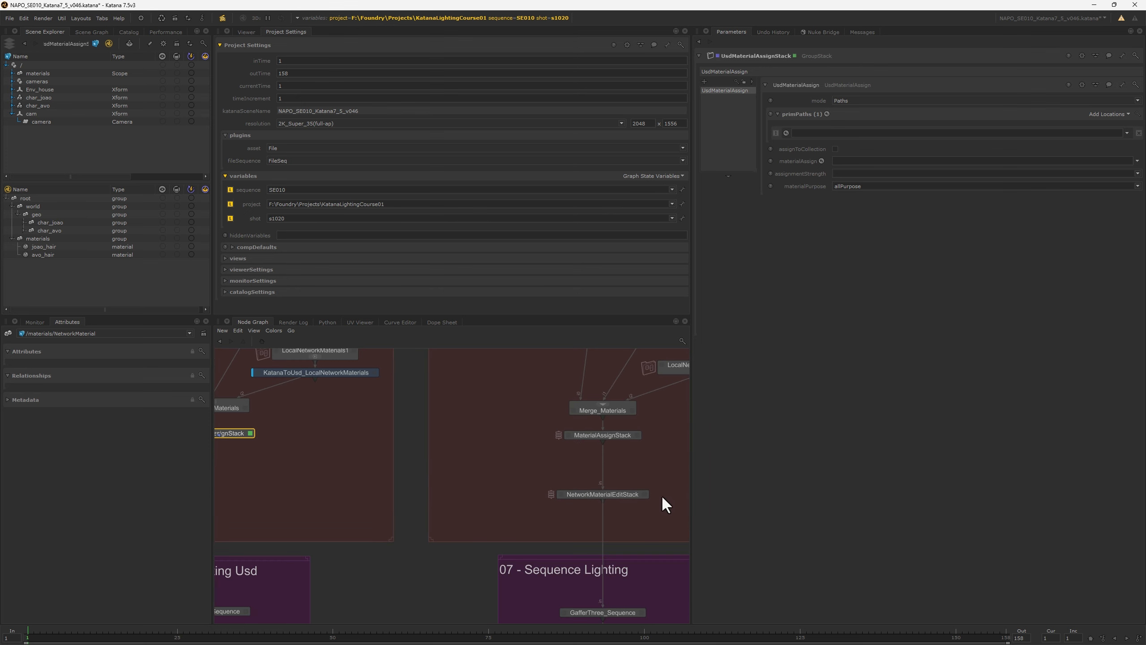
{"action": "middle_click_drag", "start_coordinate": [241, 490], "coordinate": [384, 499]}
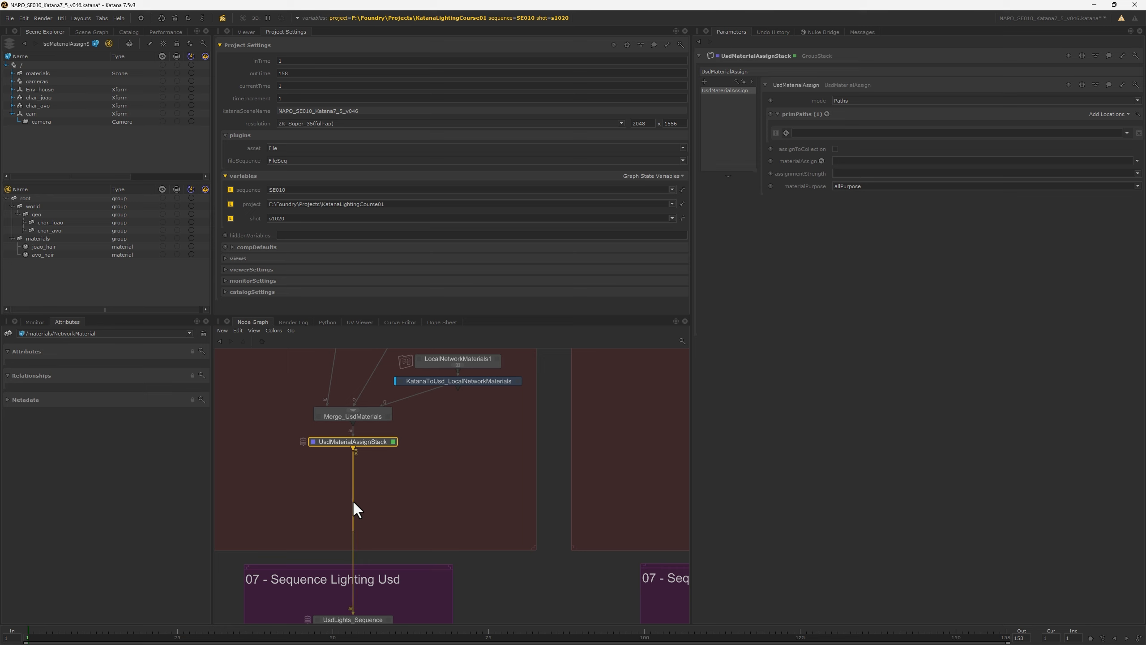
{"action": "middle_click_drag", "start_coordinate": [560, 566], "coordinate": [353, 392]}
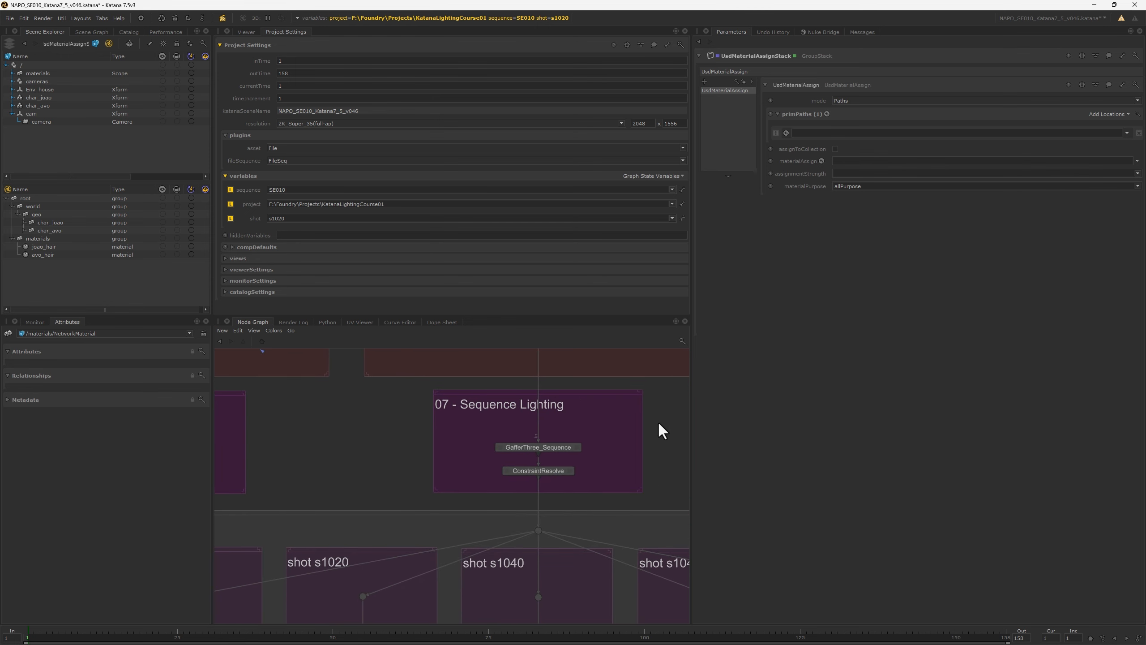
{"action": "double_click", "coordinate": [554, 447]}
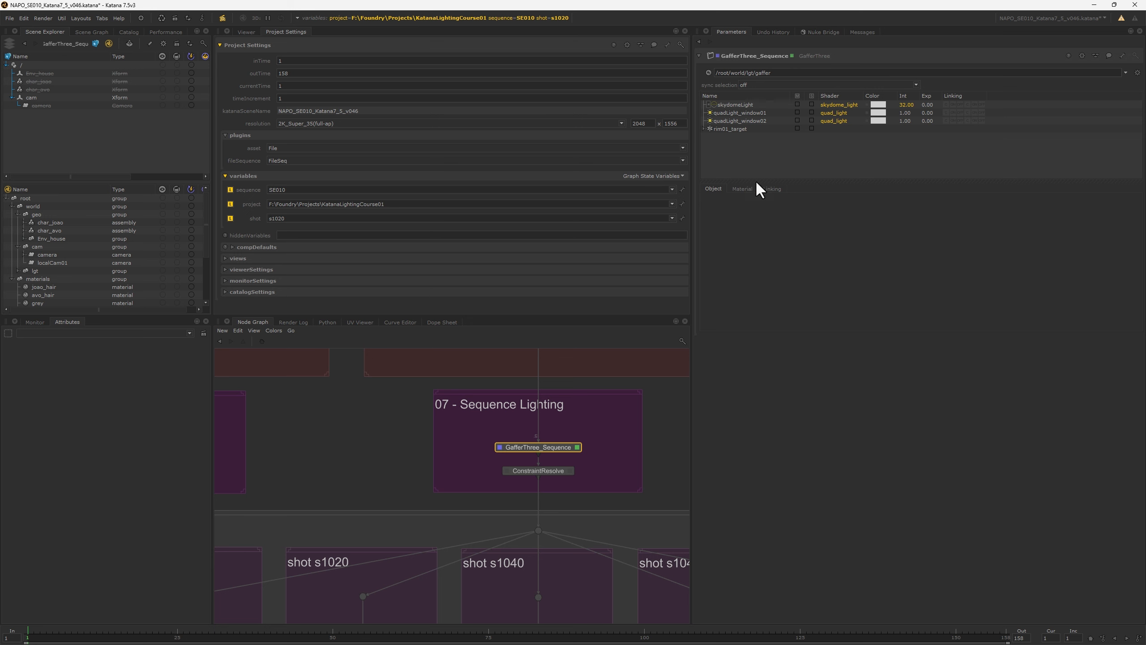
Open the UsdLight entry of UsdLights_Sequence in the Sequence Lighting Usd section, and check its available action options.
{"action": "middle_click_drag", "start_coordinate": [222, 420], "coordinate": [426, 428]}
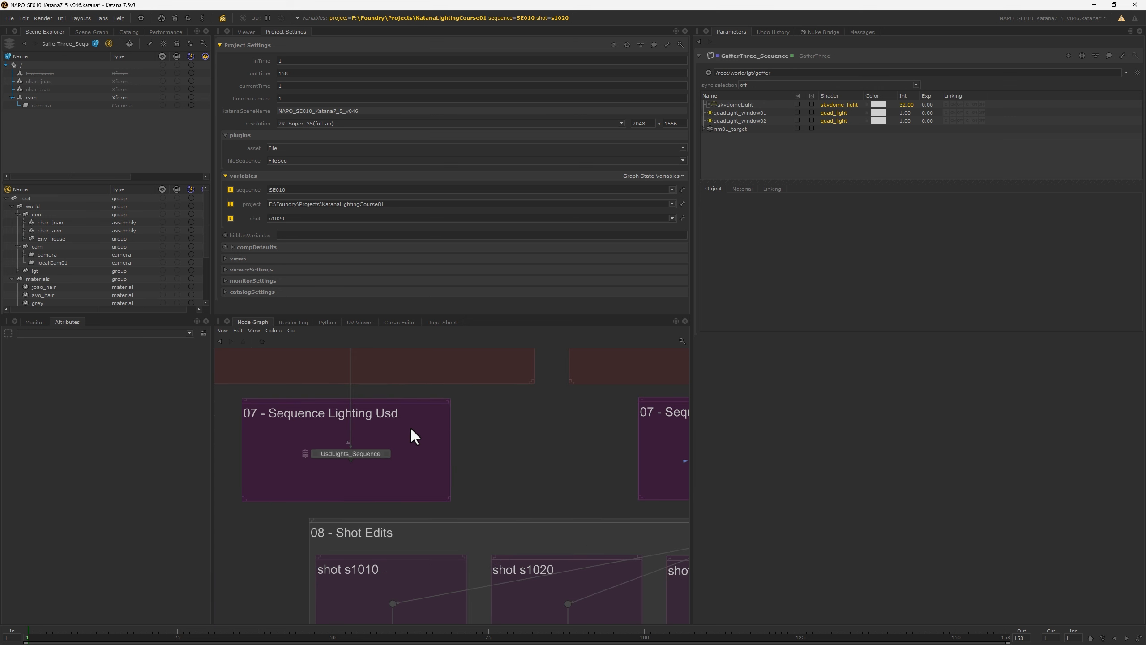
{"action": "double_click", "coordinate": [359, 452]}
{"action": "left_click", "coordinate": [715, 92]}
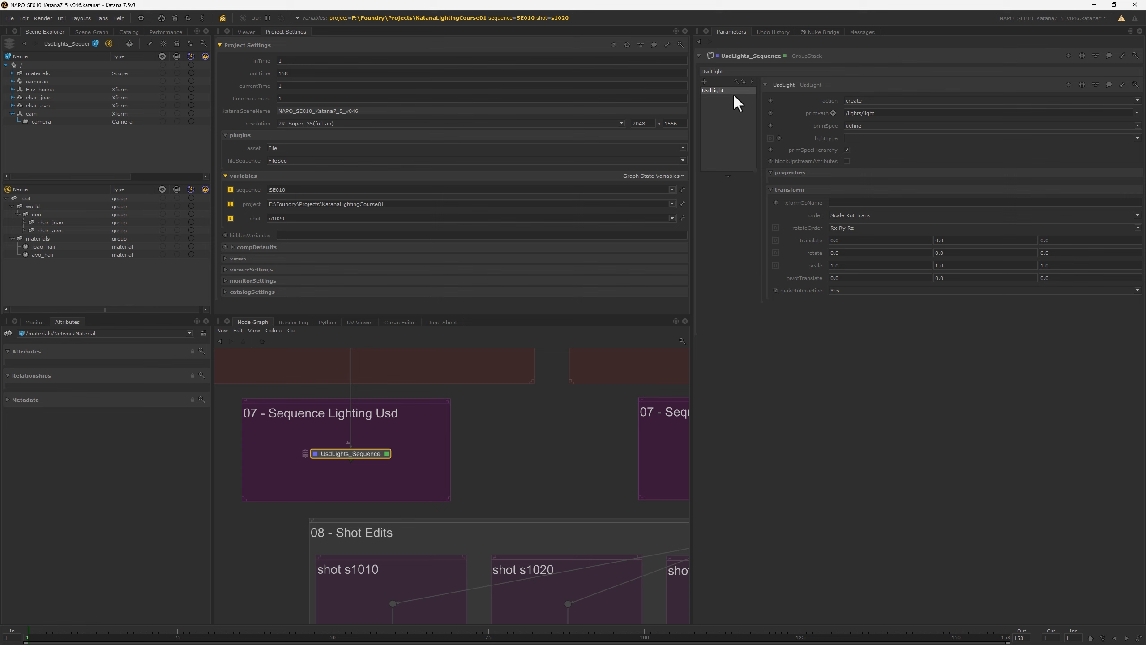
{"action": "left_click", "coordinate": [878, 100]}
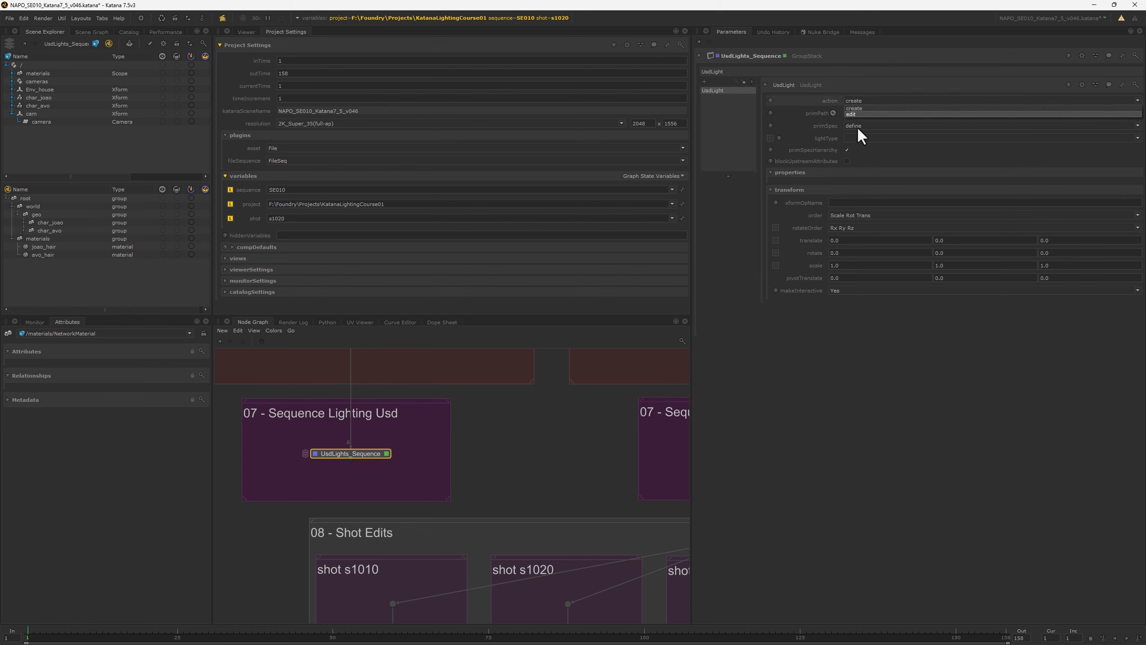
{"action": "left_click", "coordinate": [970, 158]}
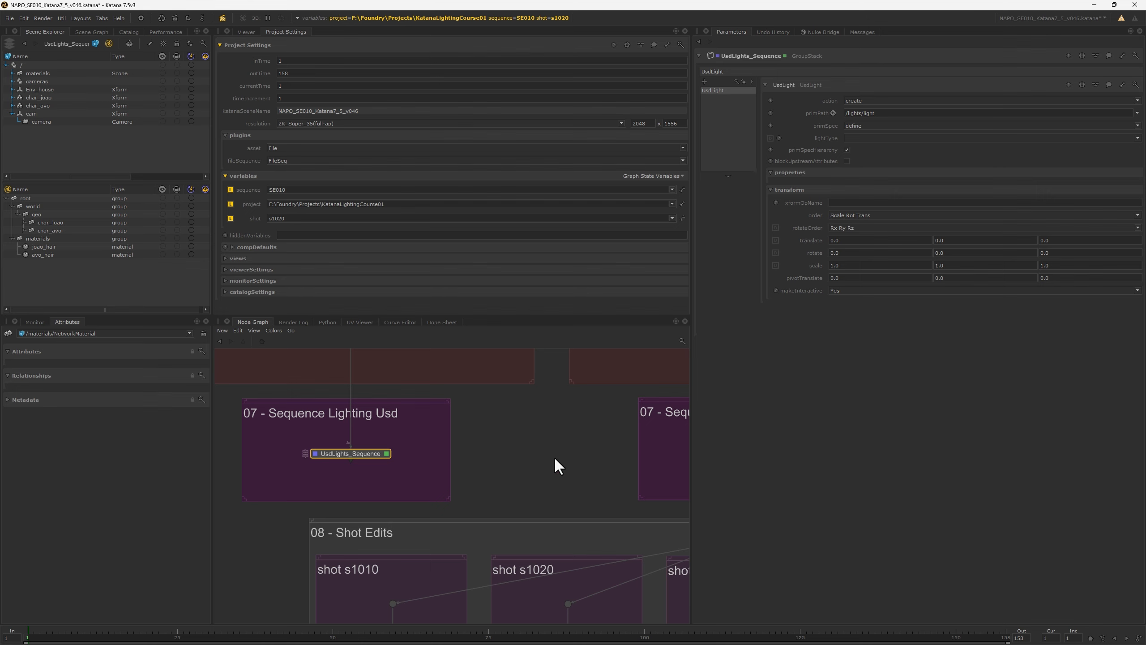
Compare the GafferThree_Sequence setup in Sequence Lighting with the UsdLights_Sequence node in Sequence Lighting Usd.
{"action": "middle_click_drag", "start_coordinate": [554, 456], "coordinate": [503, 459]}
{"action": "middle_click_drag", "start_coordinate": [603, 464], "coordinate": [502, 461]}
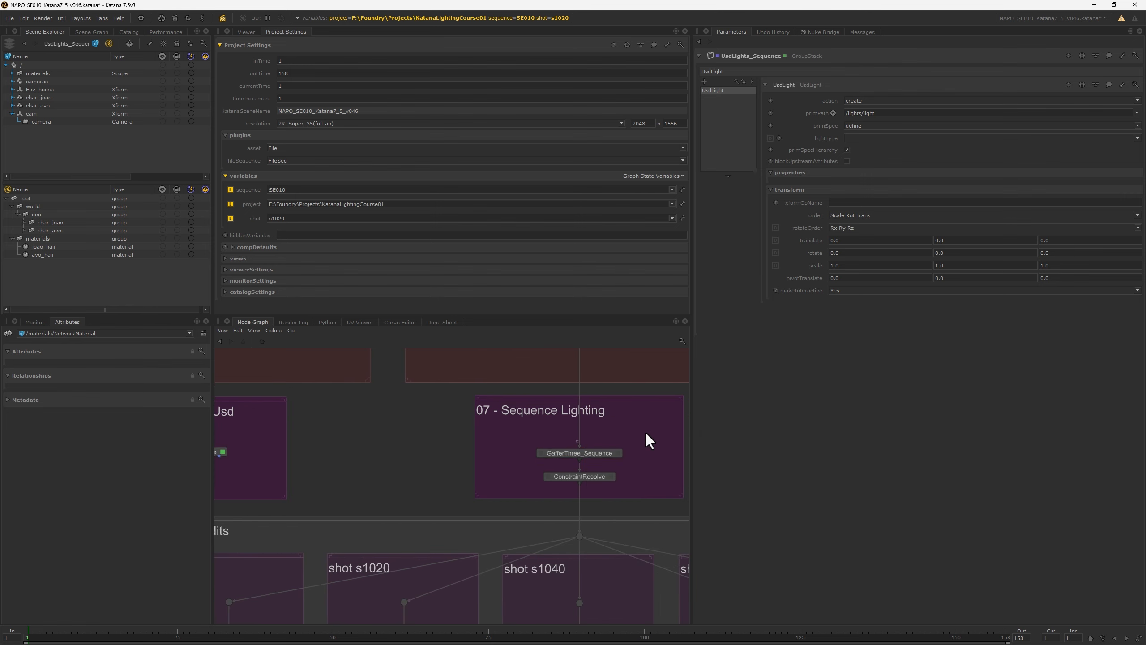
{"action": "left_click", "coordinate": [600, 453]}
{"action": "middle_click_drag", "start_coordinate": [357, 477], "coordinate": [445, 472]}
{"action": "left_click", "coordinate": [361, 458]}
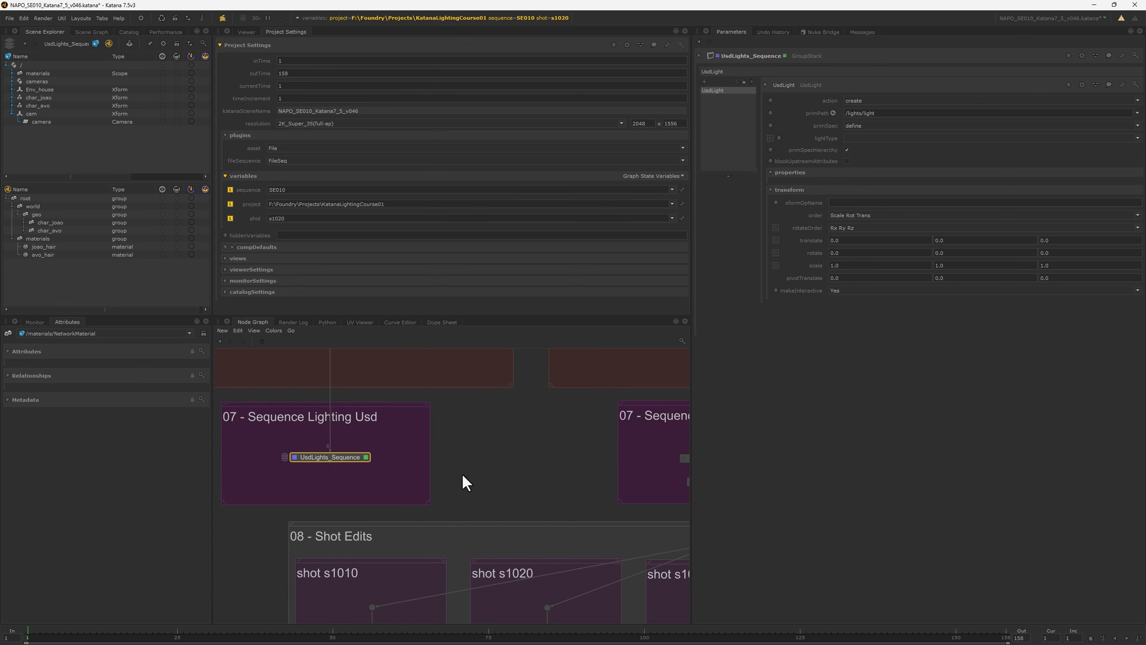
Examine the 08 - Shot Edits section with its per-shot branches, and select GafferThree_Shot in shot s1010.
{"action": "middle_click_drag", "start_coordinate": [571, 497], "coordinate": [410, 378]}
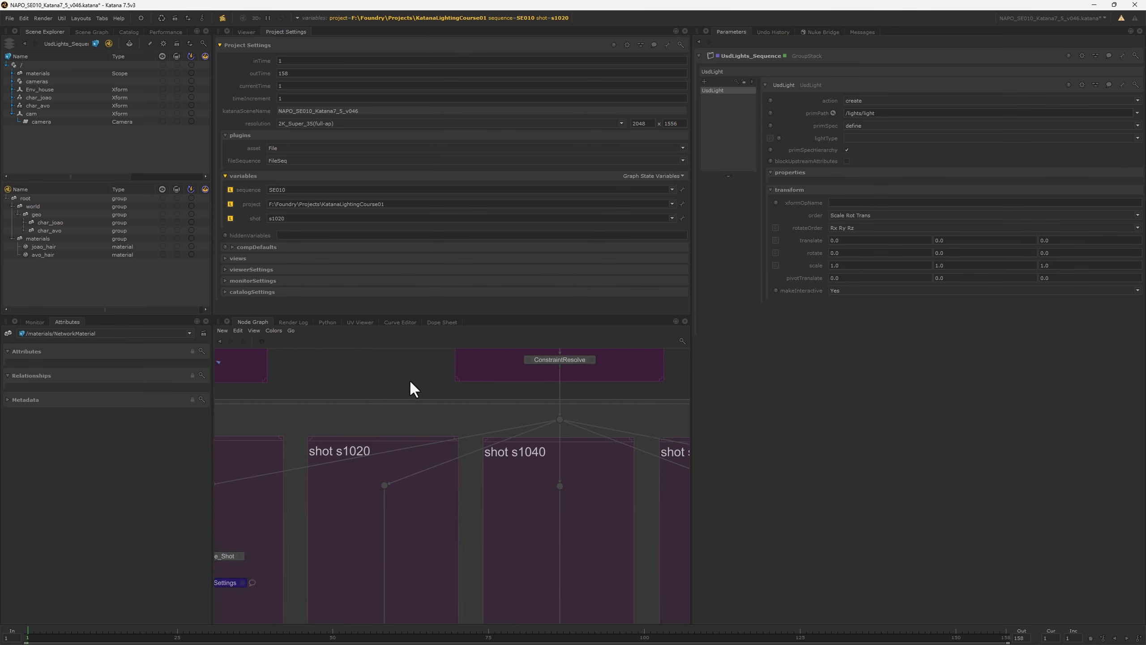
{"action": "scroll", "coordinate": [409, 379], "scroll_direction": "down", "scroll_amount": 4}
{"action": "middle_click_drag", "start_coordinate": [688, 387], "coordinate": [624, 385]}
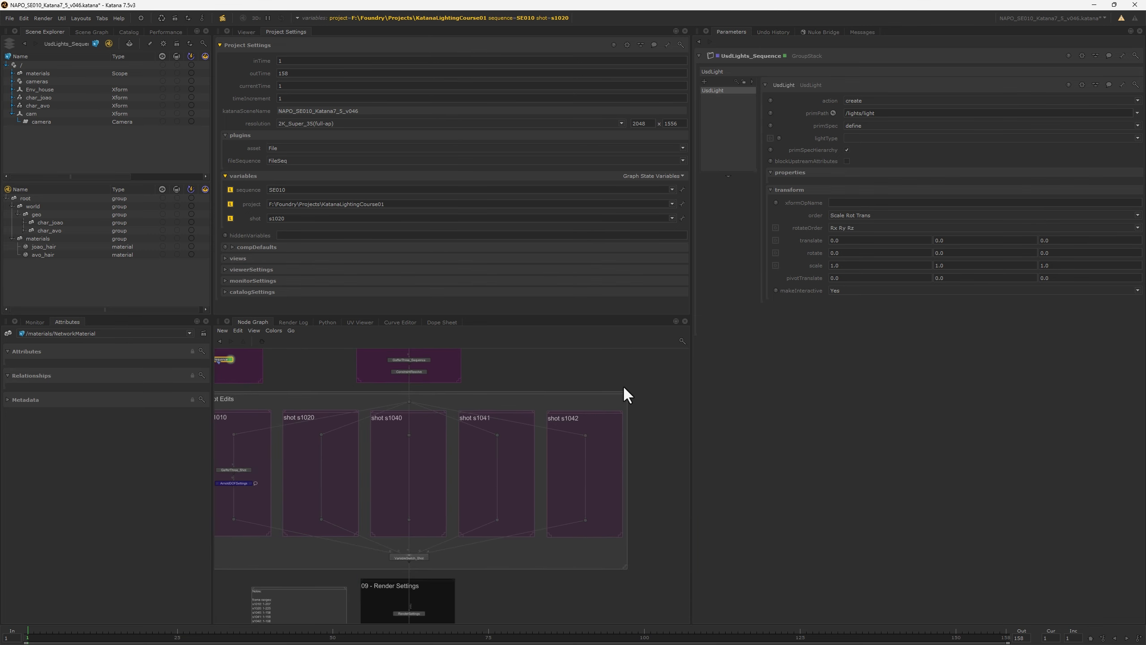
{"action": "middle_click_drag", "start_coordinate": [308, 405], "coordinate": [372, 408]}
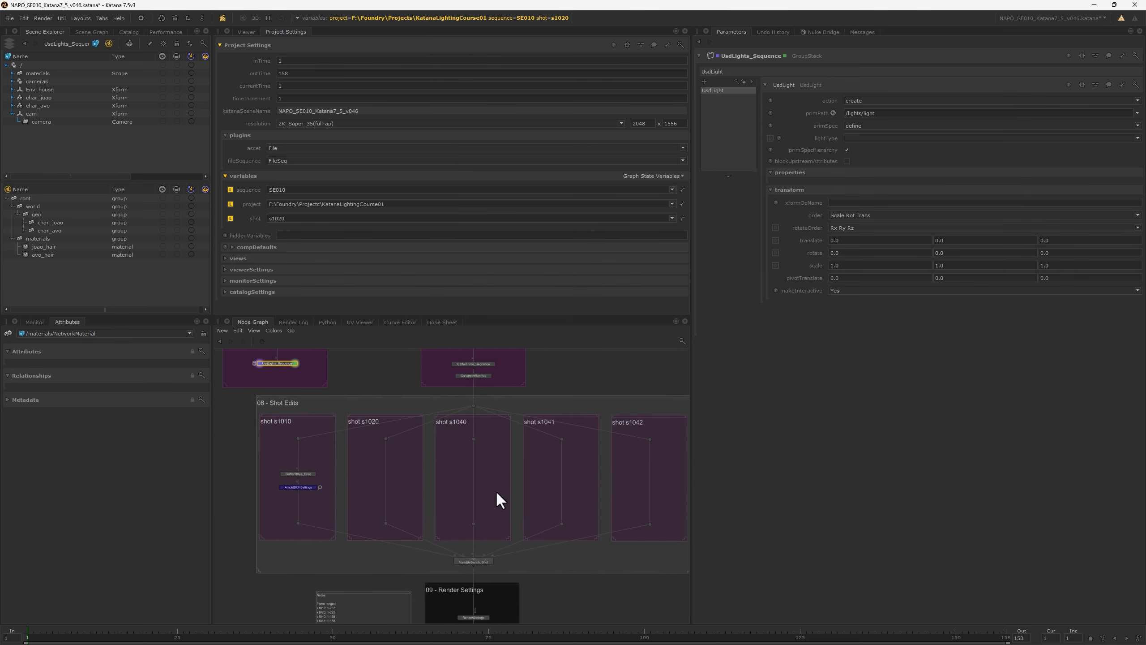
{"action": "scroll", "coordinate": [290, 461], "scroll_direction": "up", "scroll_amount": 4}
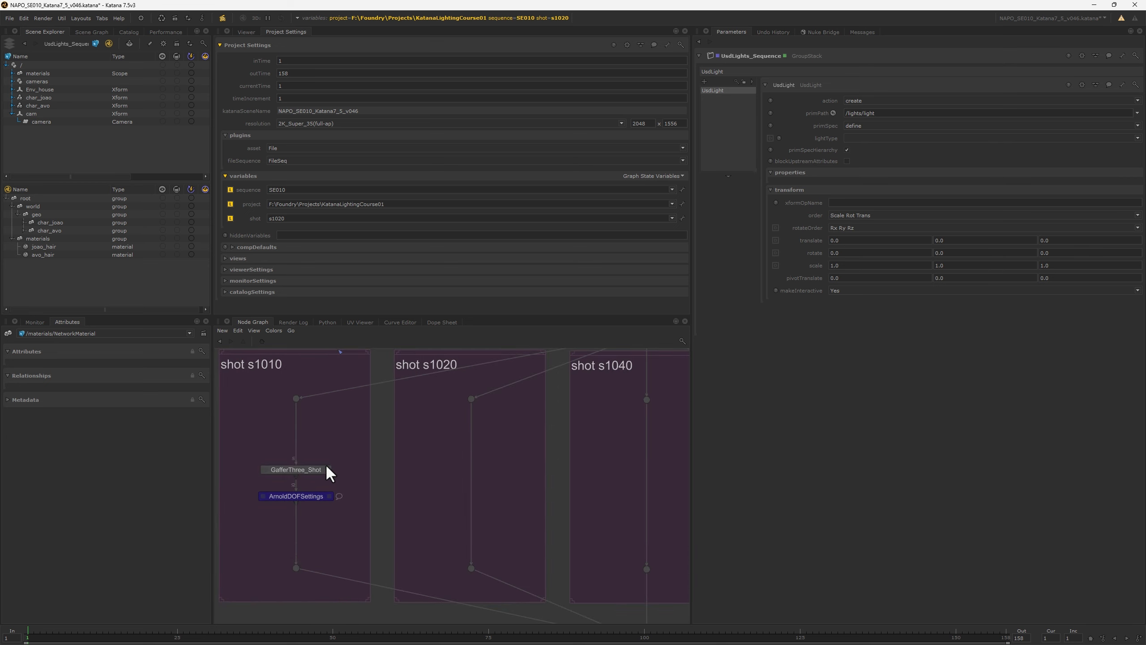
{"action": "left_click_drag", "start_coordinate": [345, 448], "coordinate": [230, 489]}
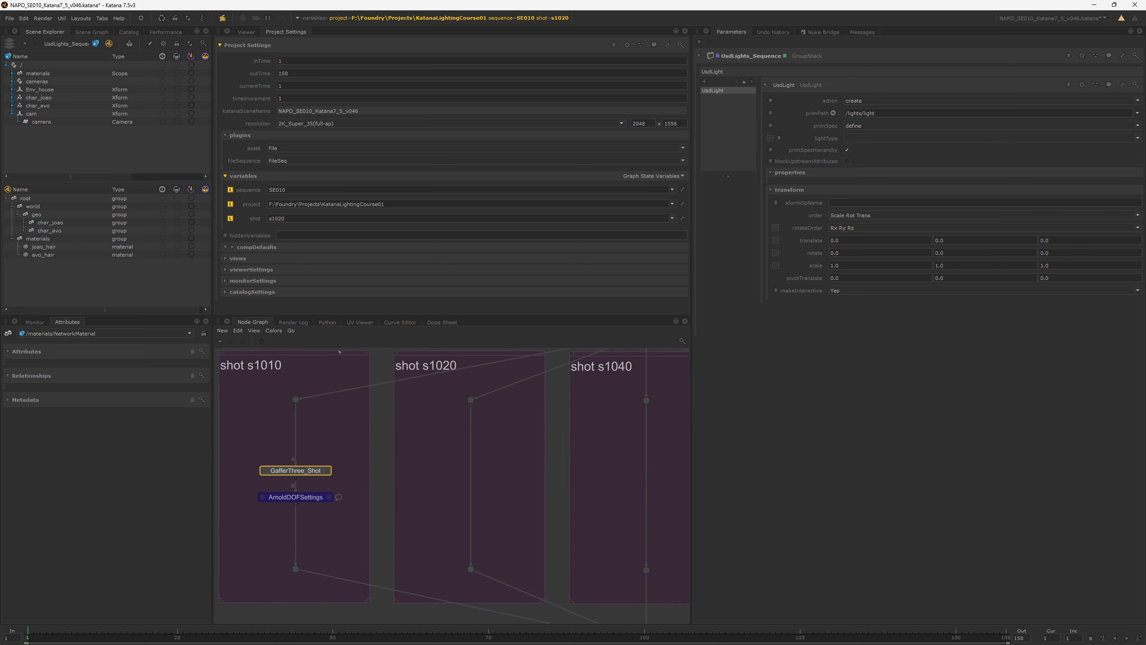
Review the template around Shot Edits, and view the scene and parameters of GafferThree_Shot in shot s1010.
{"action": "middle_click_drag", "start_coordinate": [554, 404], "coordinate": [415, 550]}
{"action": "scroll", "coordinate": [555, 416], "scroll_direction": "down", "scroll_amount": 8}
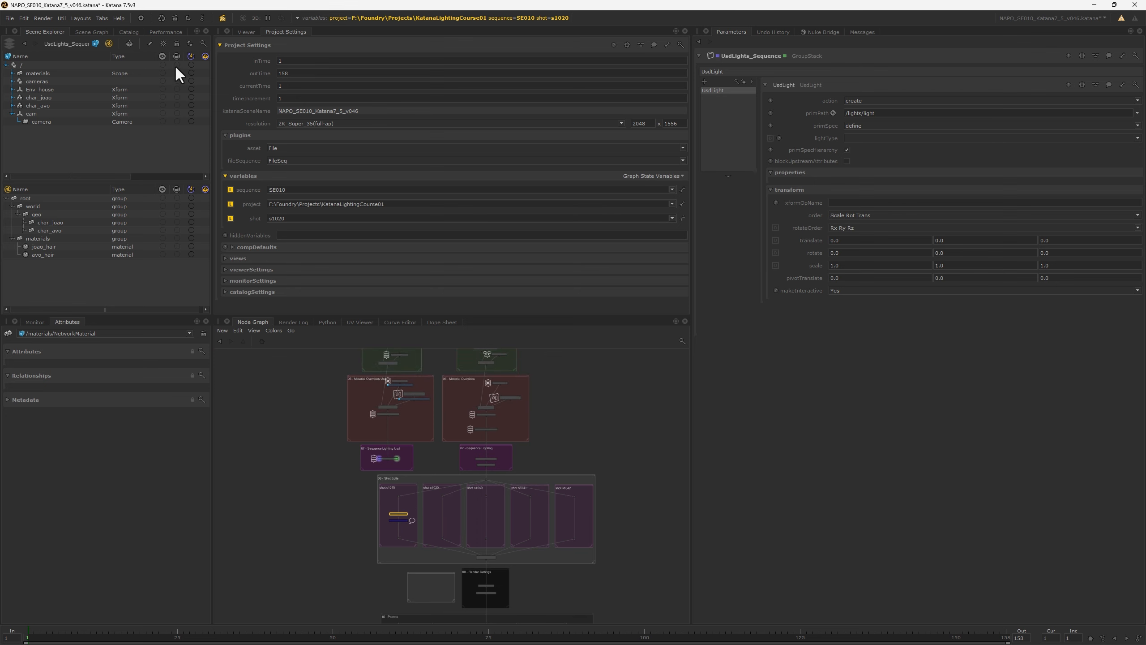
{"action": "scroll", "coordinate": [451, 609], "scroll_direction": "up", "scroll_amount": 5}
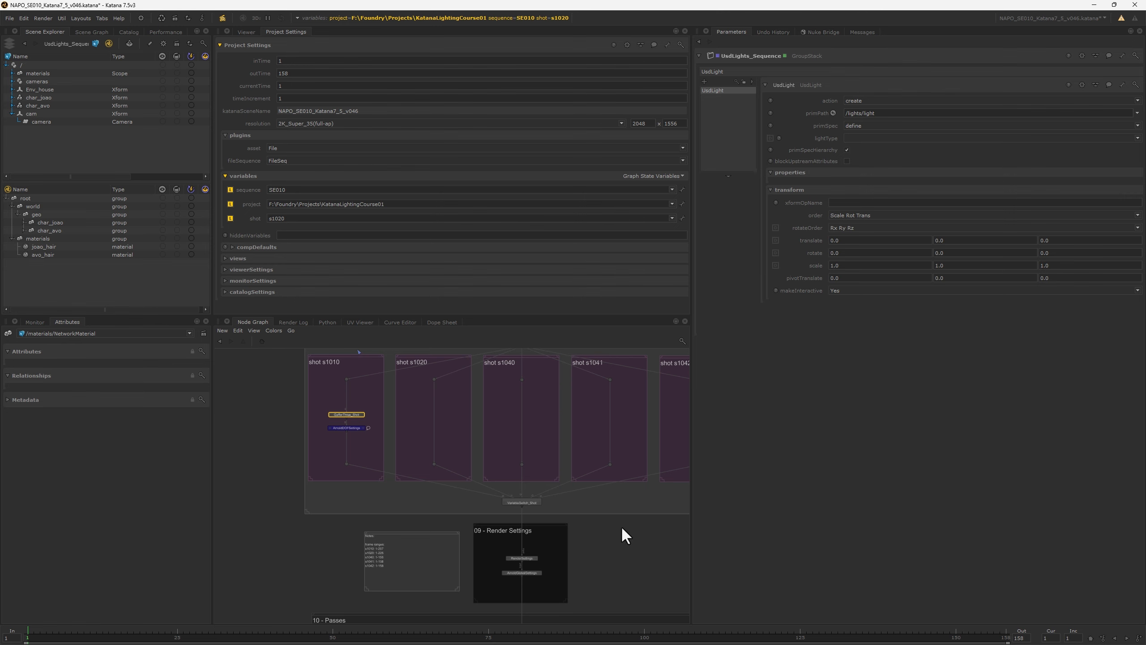
{"action": "middle_click_drag", "start_coordinate": [461, 472], "coordinate": [459, 521]}
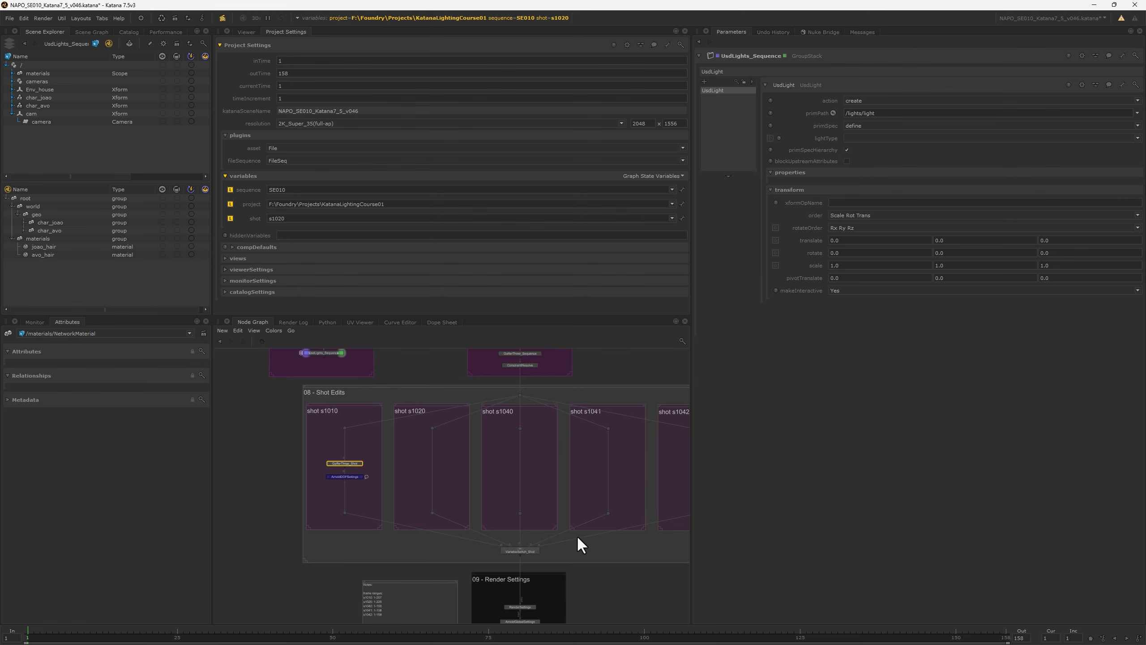
{"action": "middle_click_drag", "start_coordinate": [580, 544], "coordinate": [560, 459]}
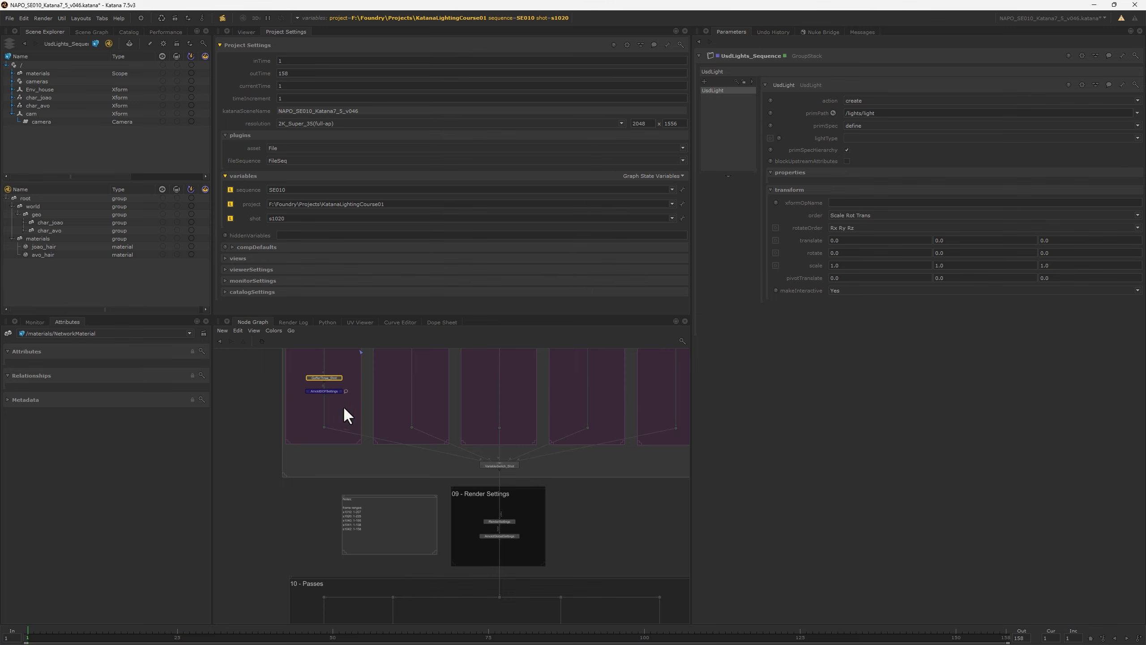
{"action": "scroll", "coordinate": [343, 405], "scroll_direction": "up", "scroll_amount": 5}
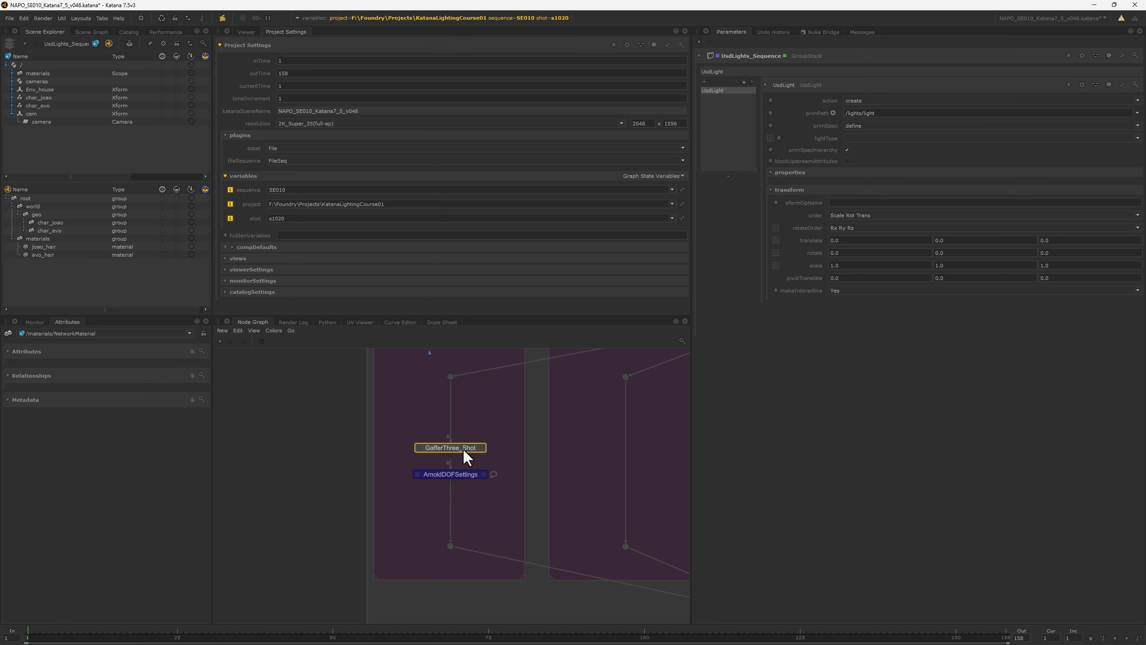
{"action": "key", "text": "e"}
{"action": "key", "text": "v"}
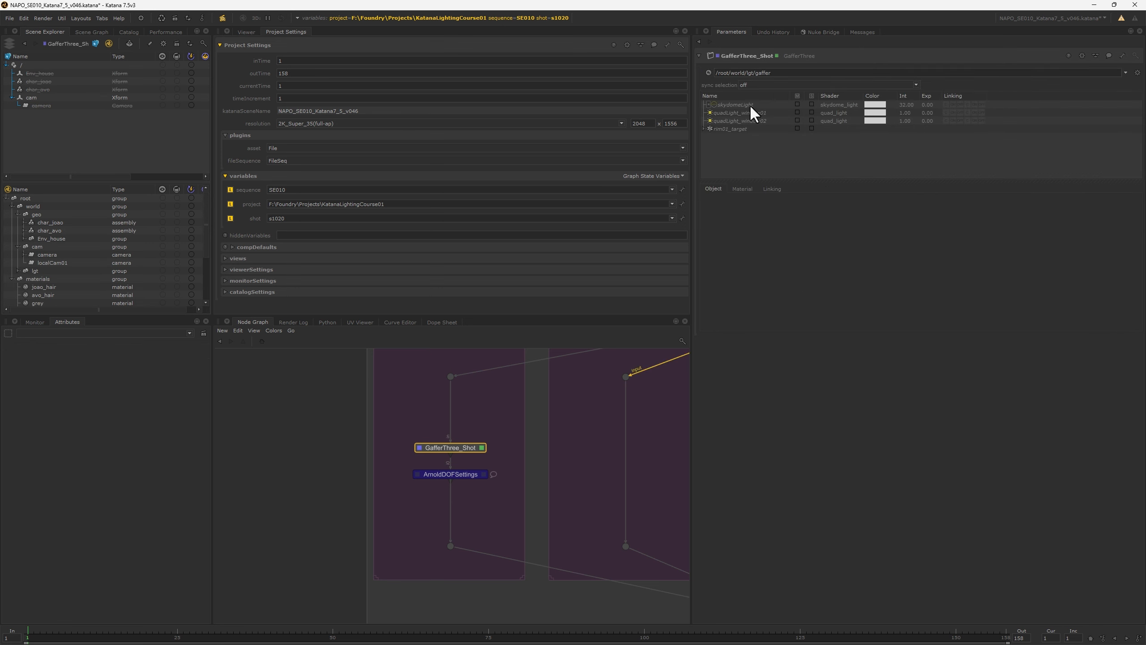
Add a GafferThree node to the shot s1010 branch, directly above GafferThree_Shot.
{"action": "left_click", "coordinate": [489, 415]}
{"action": "key", "text": "Tab"}
{"action": "type", "text": "gaf"}
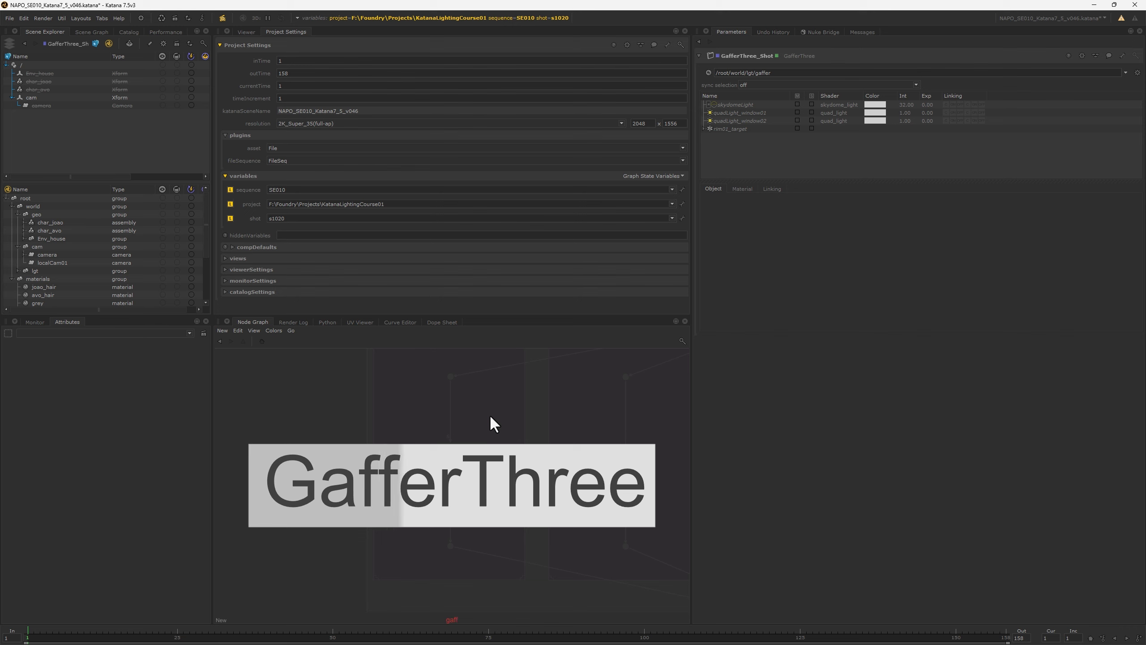
{"action": "left_click", "coordinate": [459, 485]}
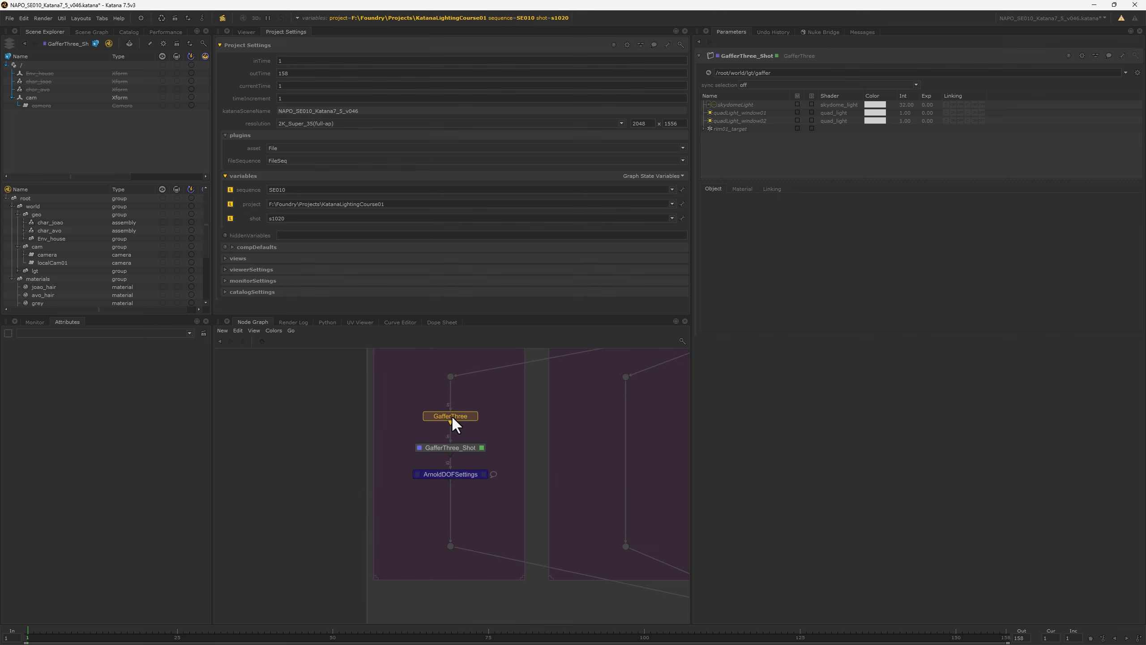
Open the parameters of the new GafferThree node in shot s1010 and show its incoming scene.
{"action": "key", "text": "e"}
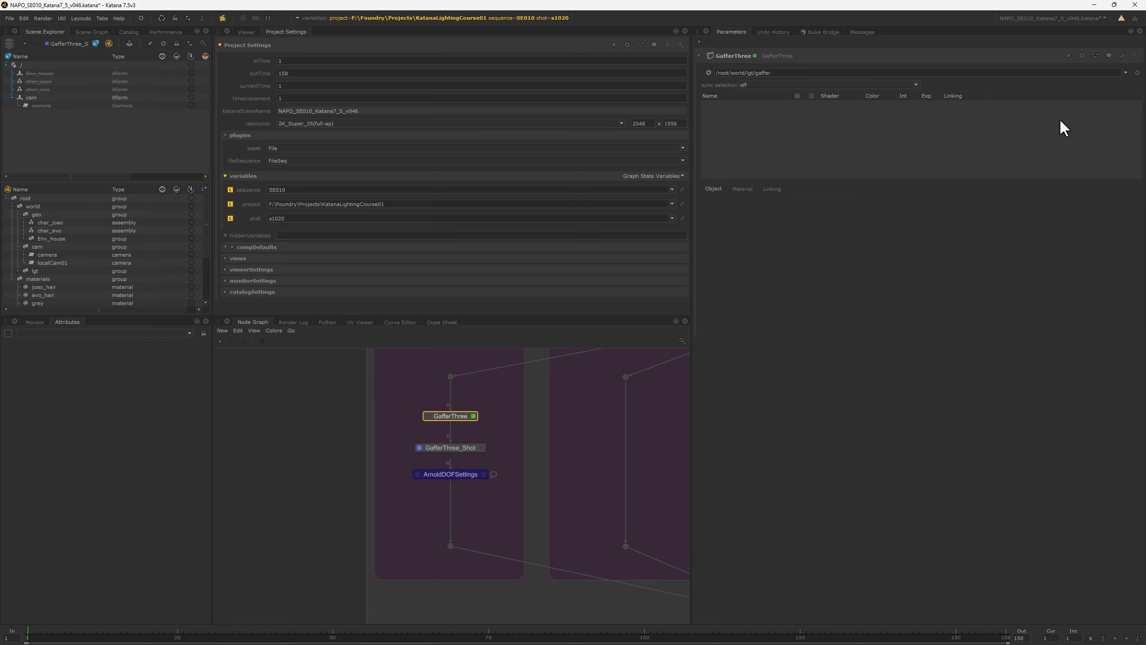
{"action": "left_click", "coordinate": [1138, 73]}
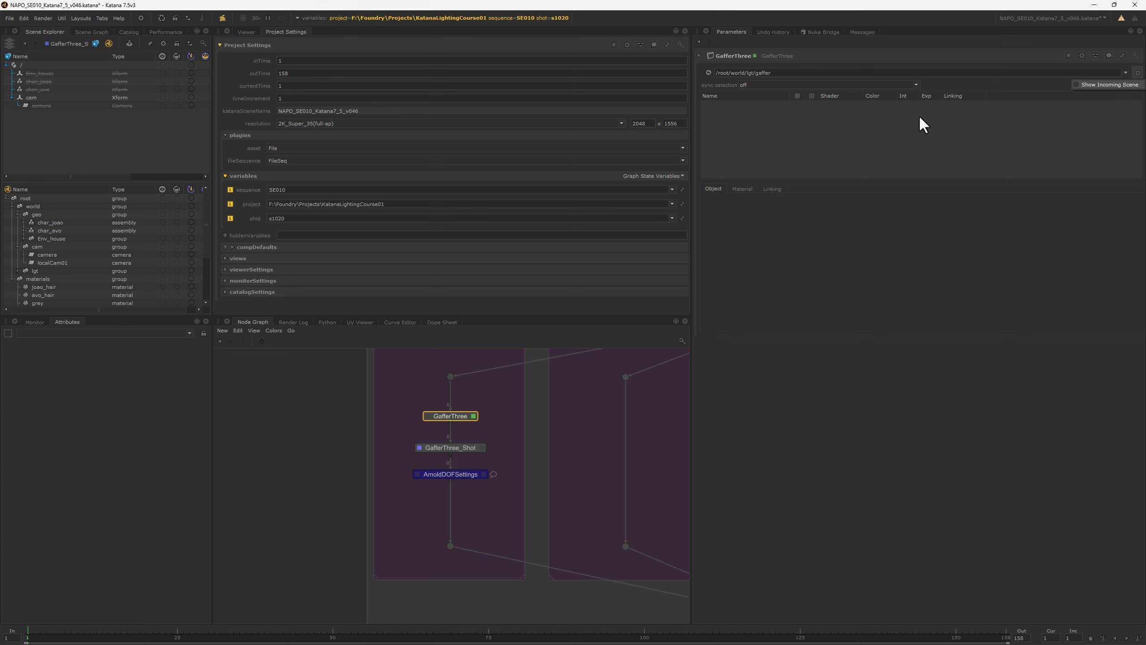
{"action": "middle_click_drag", "start_coordinate": [489, 515], "coordinate": [424, 568]}
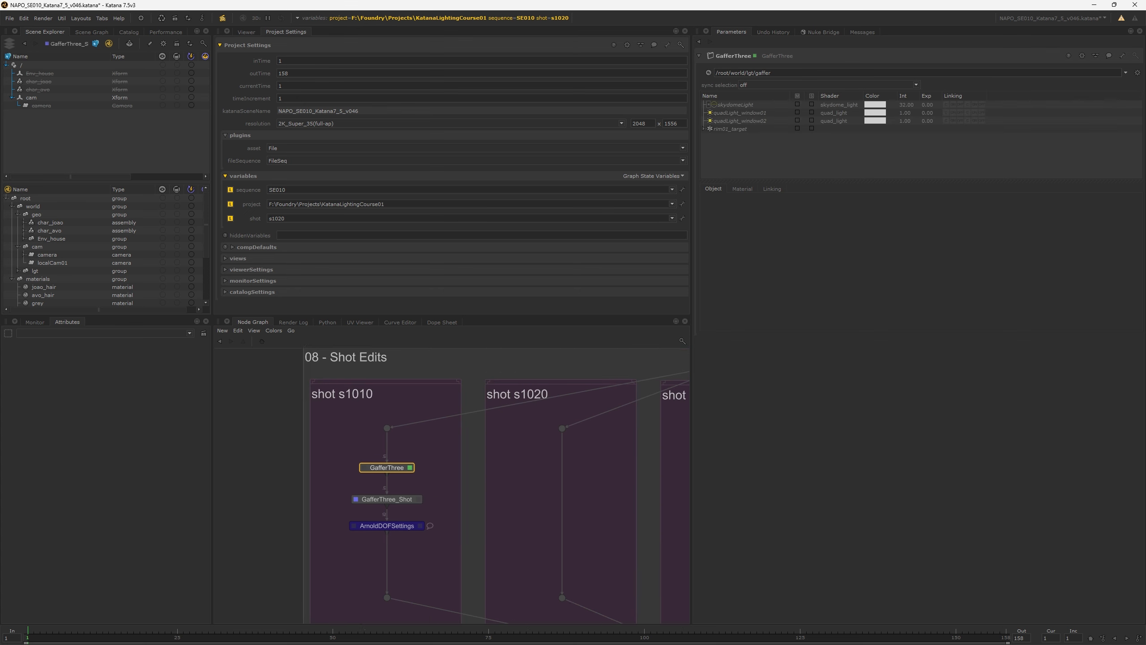
Trace the incoming lights from GafferThree_Sequence in 07 - Sequence Lighting down to the GafferThree node in shot s1010.
{"action": "scroll", "coordinate": [424, 568], "scroll_direction": "down", "scroll_amount": 4}
{"action": "middle_click_drag", "start_coordinate": [603, 421], "coordinate": [572, 619]}
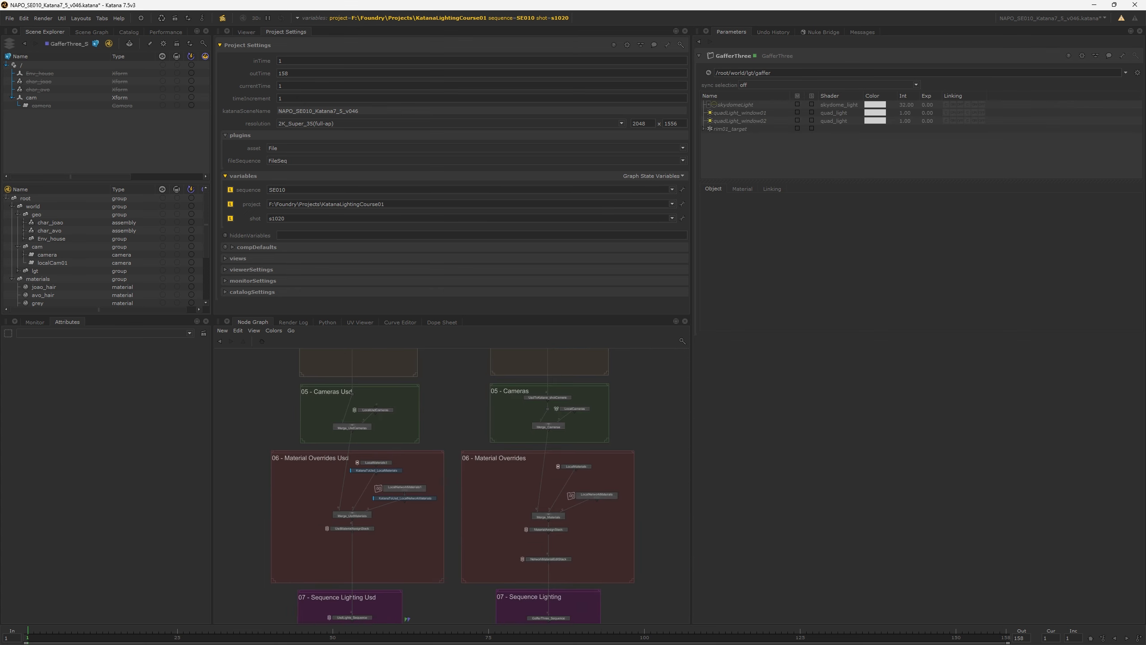
{"action": "middle_click_drag", "start_coordinate": [564, 361], "coordinate": [570, 561]}
{"action": "middle_click_drag", "start_coordinate": [631, 475], "coordinate": [643, 274]}
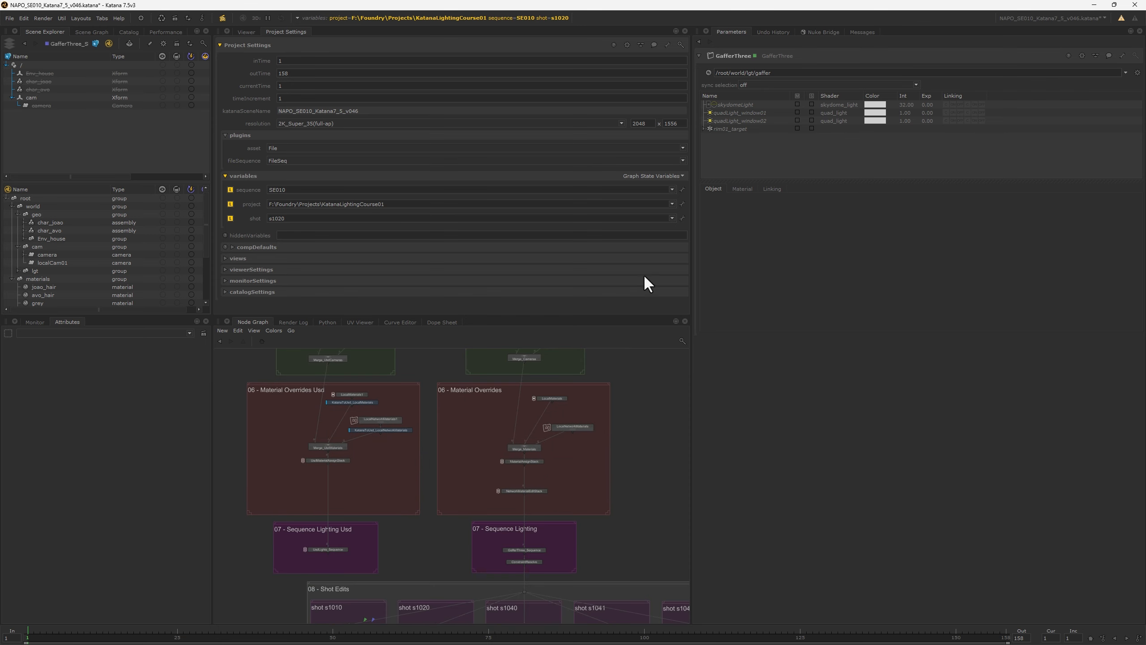
{"action": "middle_click_drag", "start_coordinate": [596, 480], "coordinate": [609, 417]}
{"action": "scroll", "coordinate": [550, 490], "scroll_direction": "up", "scroll_amount": 5}
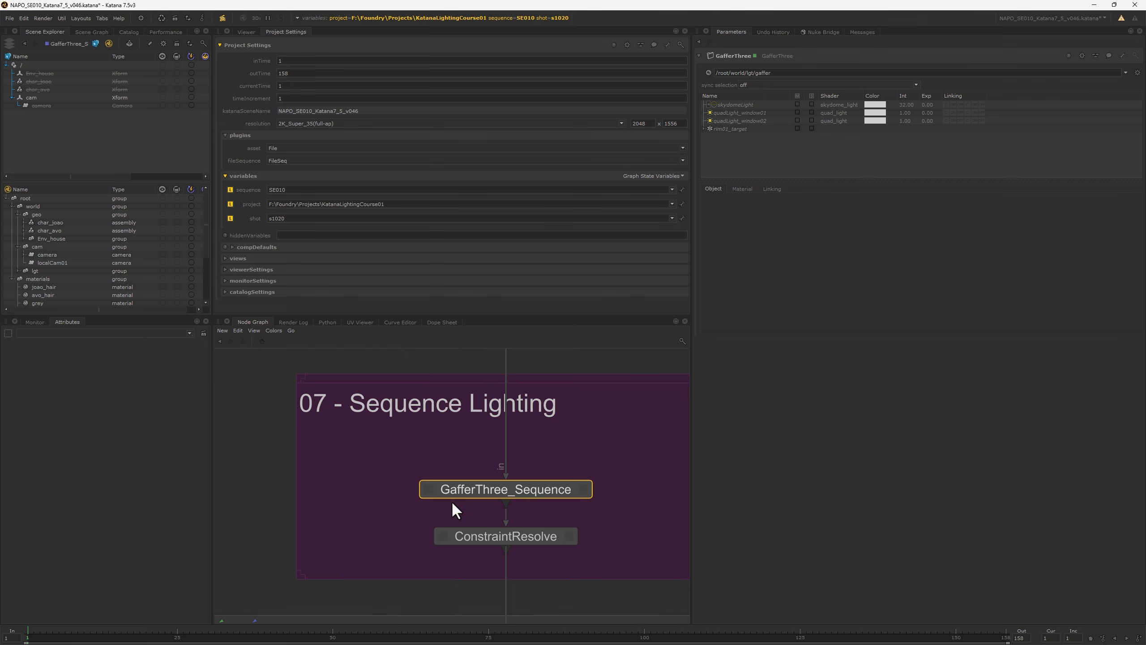
{"action": "middle_click_drag", "start_coordinate": [622, 543], "coordinate": [750, 368]}
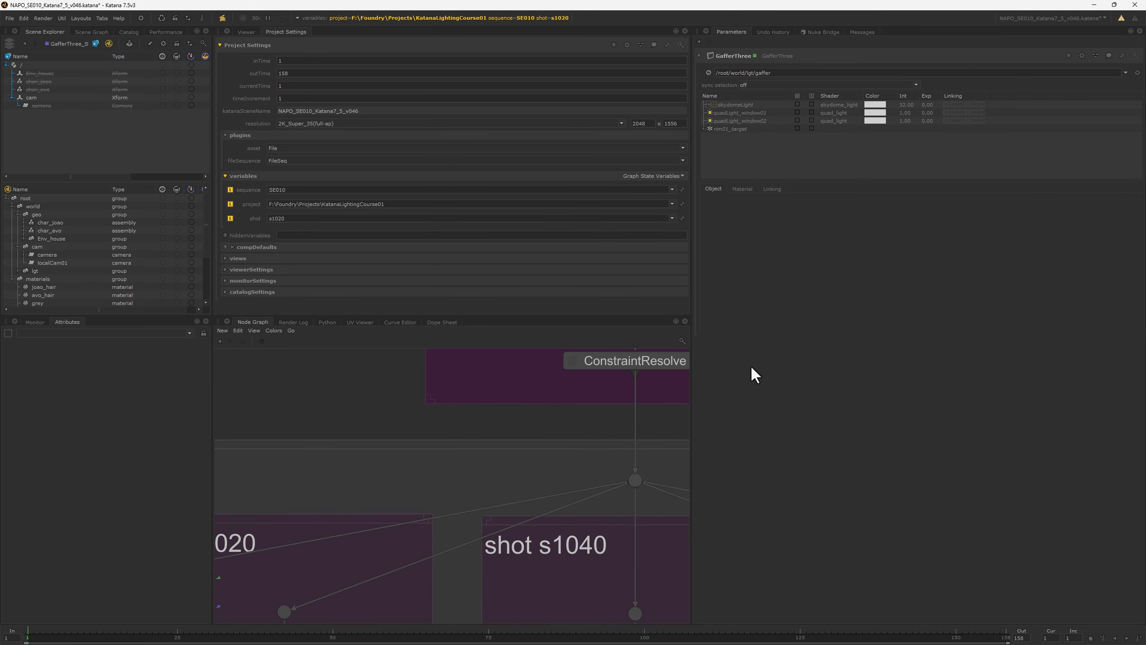
{"action": "middle_click_drag", "start_coordinate": [328, 501], "coordinate": [734, 360]}
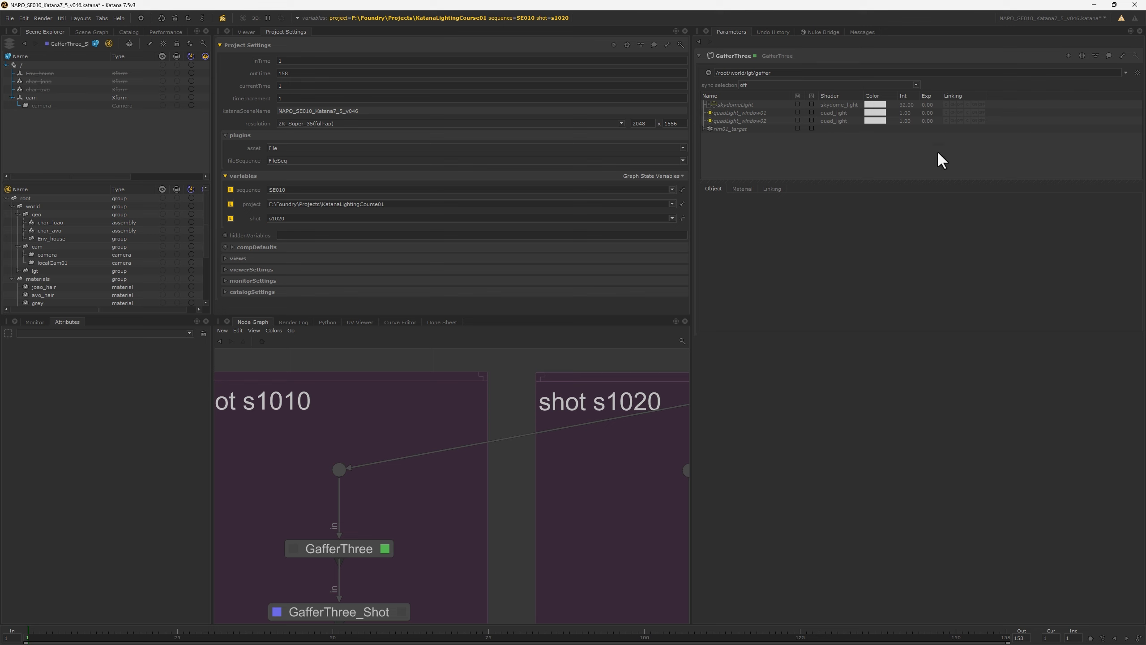
Adopt the incoming quadLight_window02 for editing in the GafferThree node of shot s1010.
{"action": "left_click", "coordinate": [1138, 73]}
{"action": "left_click", "coordinate": [1114, 91]}
{"action": "left_click", "coordinate": [728, 120]}
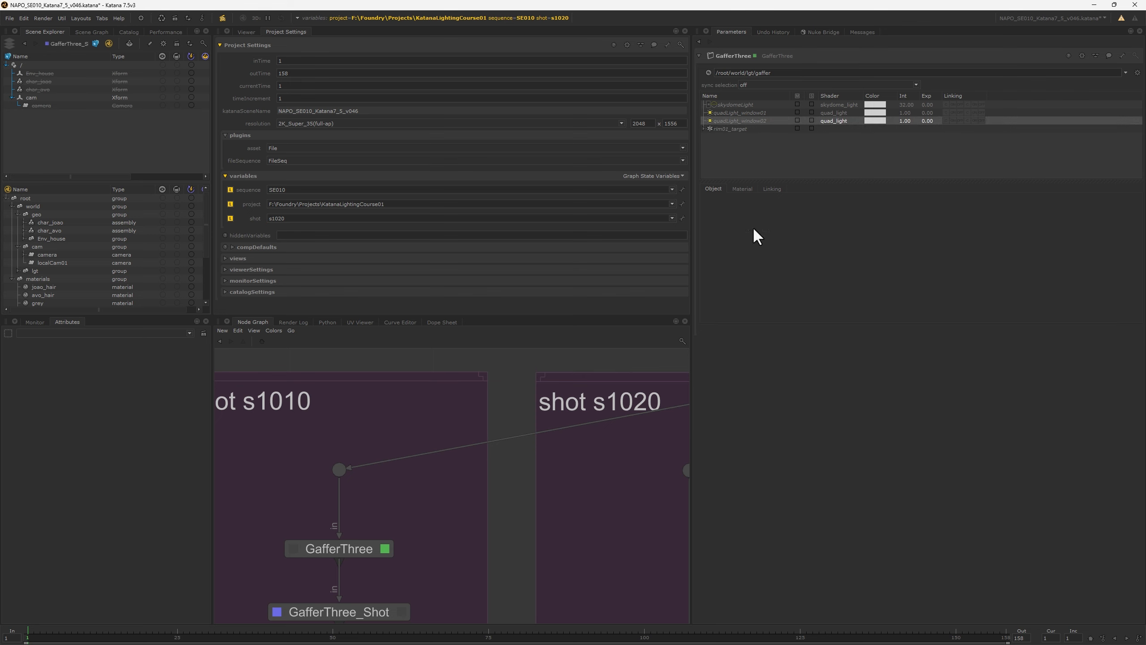
{"action": "right_click", "coordinate": [729, 119]}
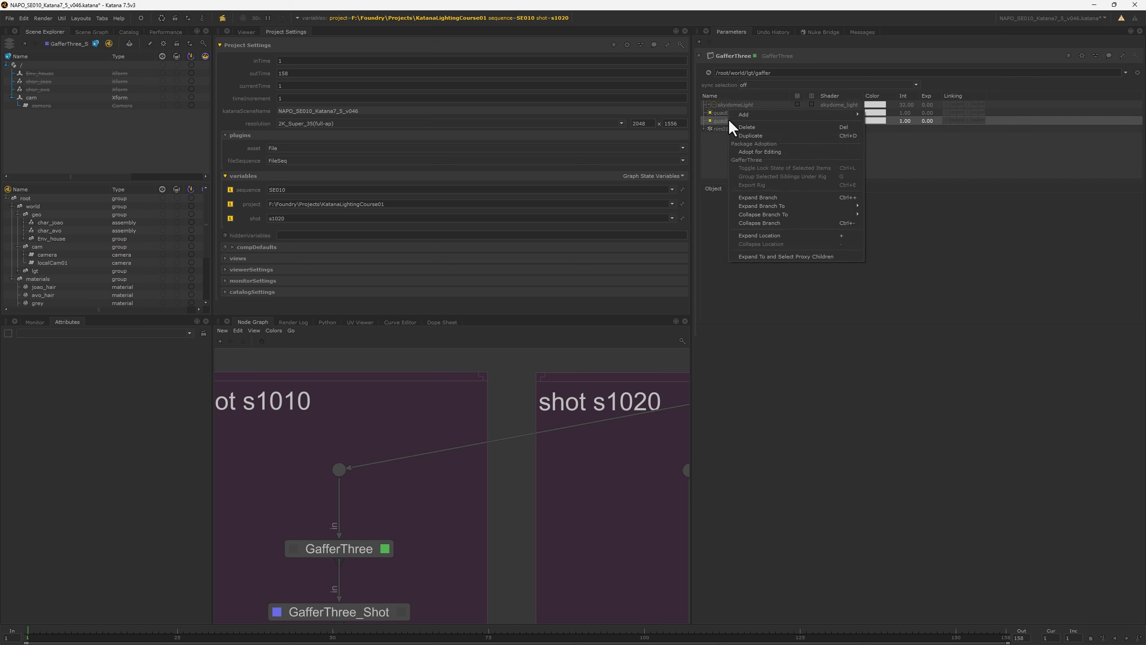
{"action": "left_click", "coordinate": [752, 152]}
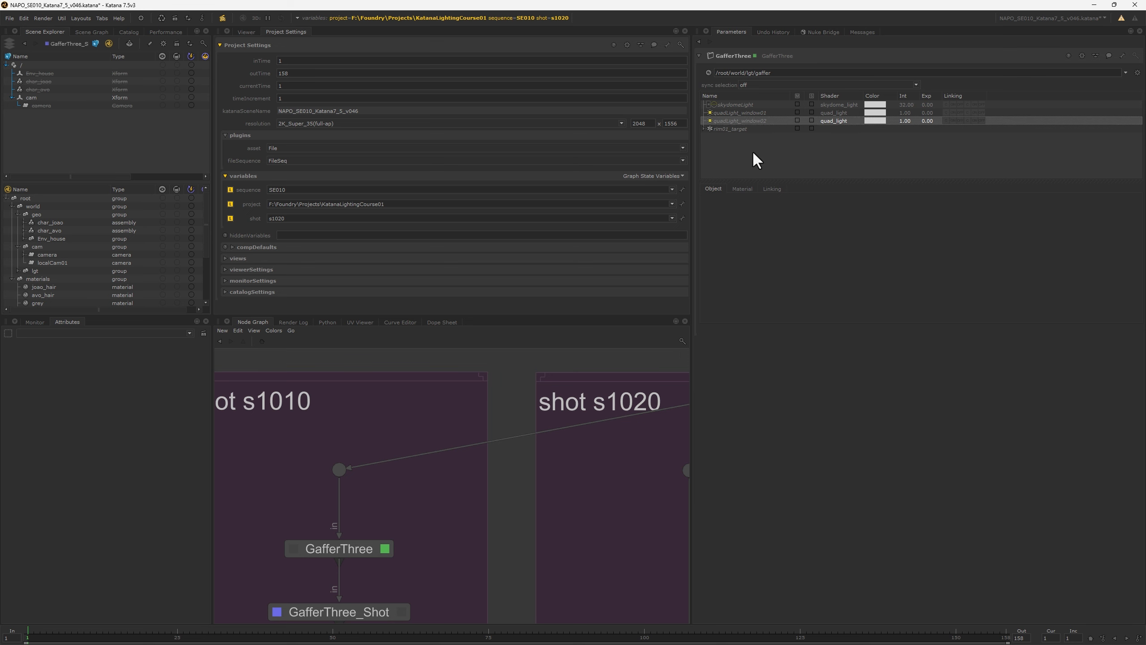
View the material and object parameters of quadLight_window02, try a value of 45 on the light, and undo it.
{"action": "left_click", "coordinate": [742, 188]}
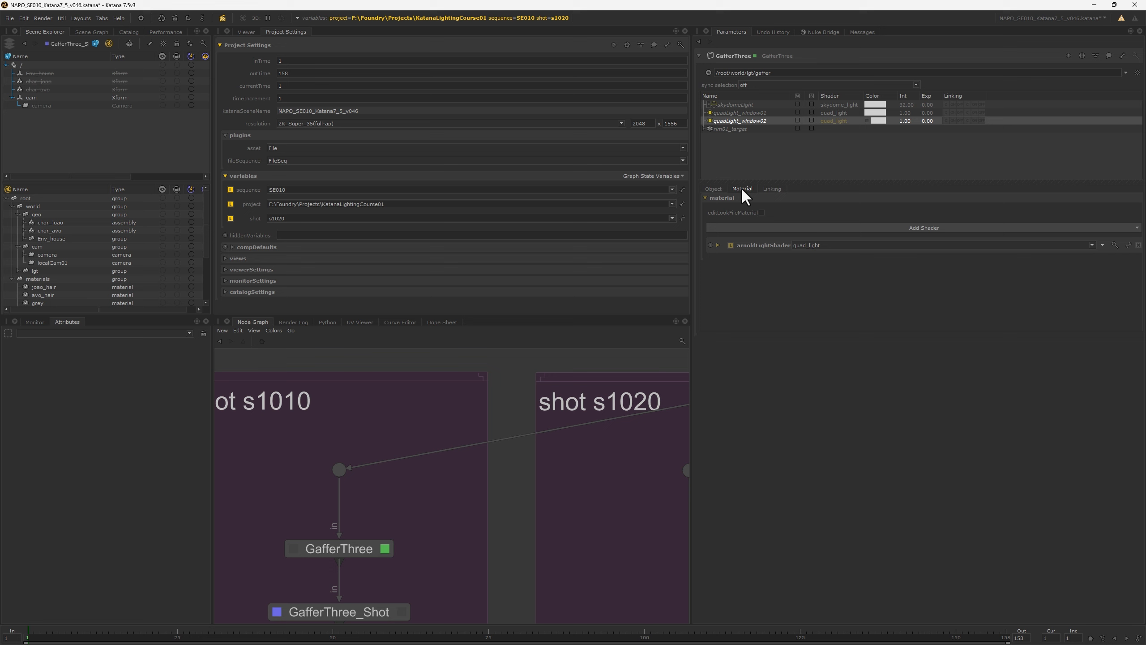
{"action": "left_click", "coordinate": [717, 189]}
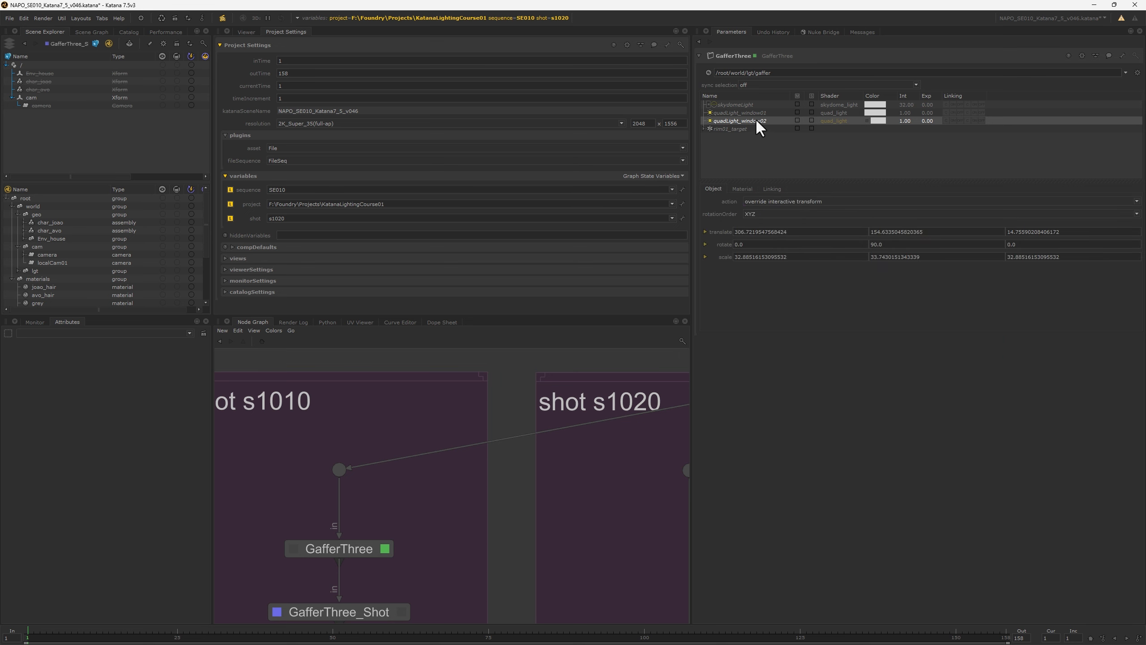
{"action": "type", "text": "45"}
{"action": "key", "text": "Return"}
{"action": "key", "text": "ctrl+z"}
Select ArnoldDOFSettings below GafferThree_Shot in shot s1010 and examine its depth-of-field parameters.
{"action": "middle_click_drag", "start_coordinate": [445, 614], "coordinate": [485, 388]}
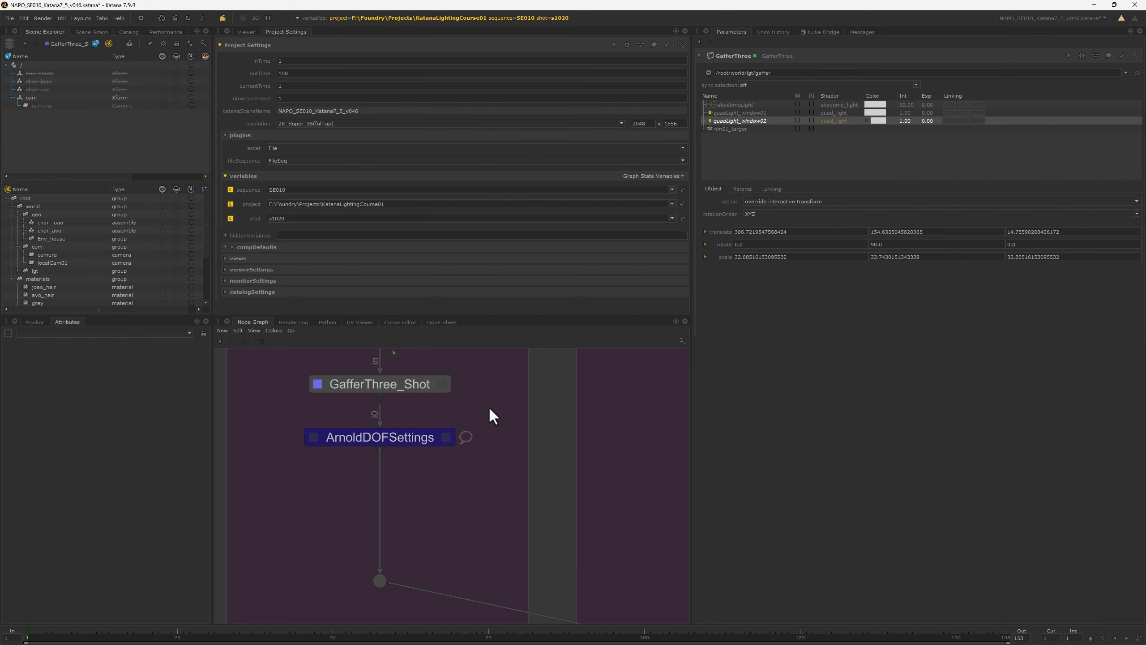
{"action": "left_click", "coordinate": [406, 437]}
{"action": "left_click_drag", "start_coordinate": [494, 409], "coordinate": [276, 496]}
{"action": "left_click", "coordinate": [433, 479]}
{"action": "left_click", "coordinate": [407, 438]}
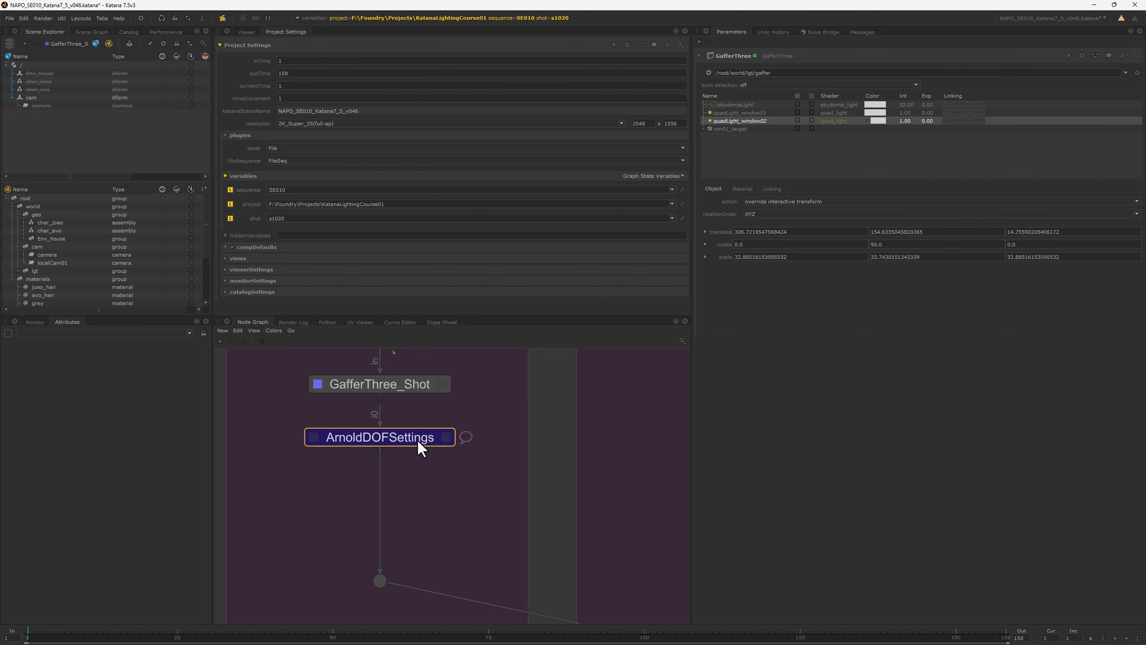
{"action": "key", "text": "alt+e"}
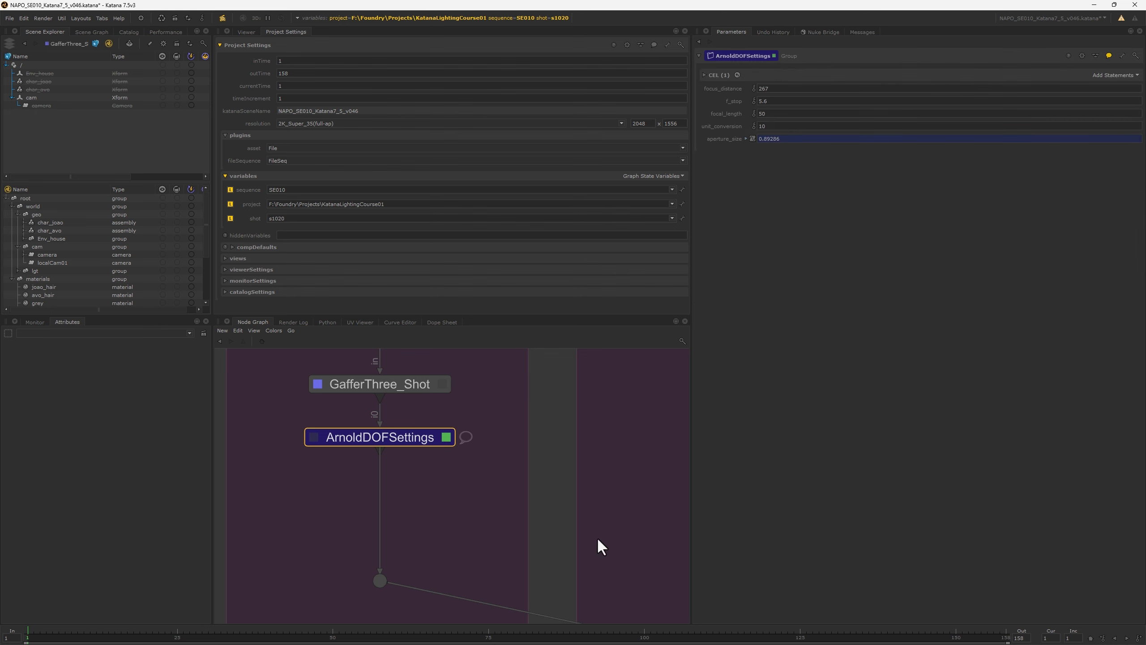
Examine the variable name and shot patterns of VariableSwitch_Shot, where the shot branches merge.
{"action": "middle_click_drag", "start_coordinate": [597, 537], "coordinate": [390, 325]}
{"action": "middle_click_drag", "start_coordinate": [498, 444], "coordinate": [202, 388]}
{"action": "scroll", "coordinate": [485, 469], "scroll_direction": "down", "scroll_amount": 3}
{"action": "middle_click_drag", "start_coordinate": [618, 434], "coordinate": [503, 412]}
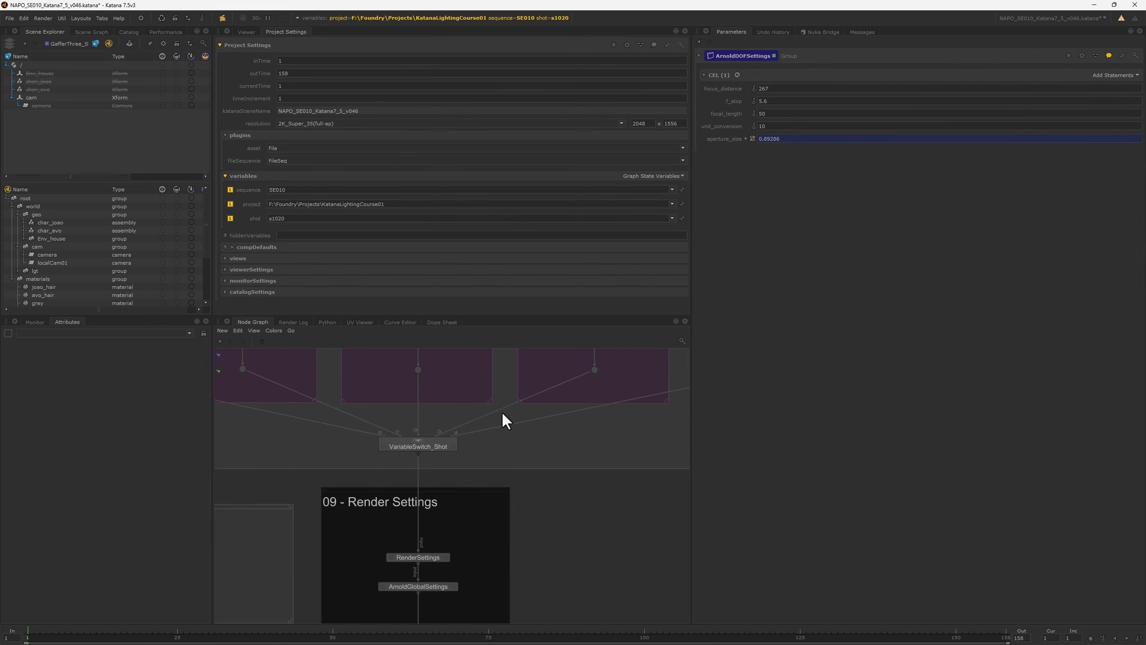
{"action": "left_click", "coordinate": [386, 443]}
{"action": "left_click", "coordinate": [453, 446]}
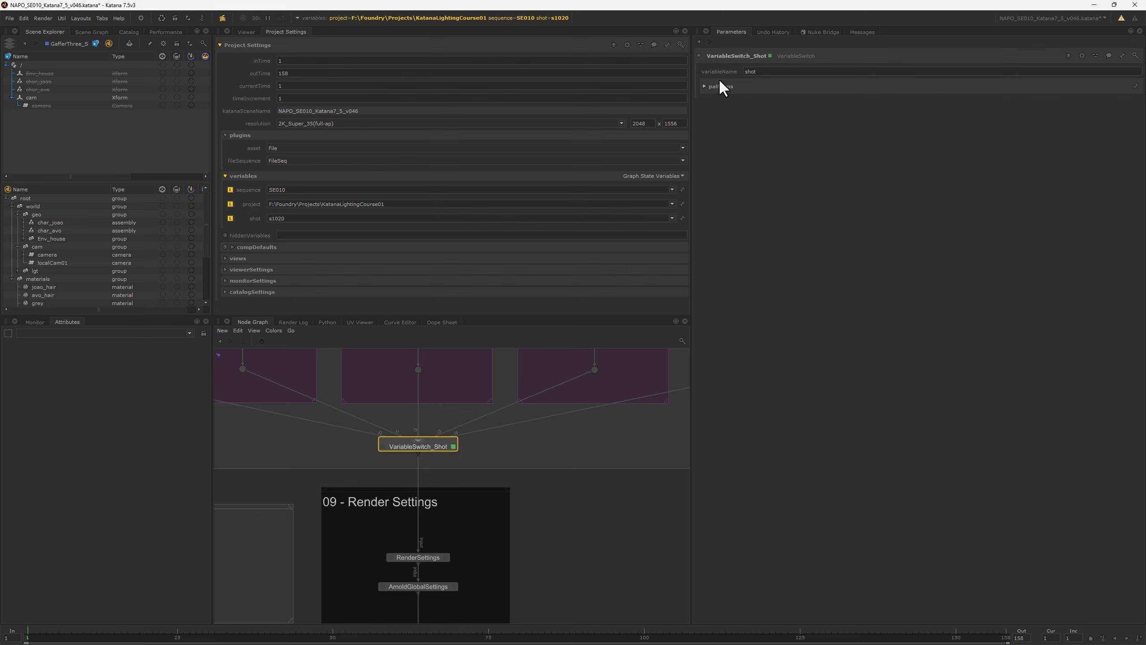
{"action": "left_click", "coordinate": [704, 86]}
{"action": "double_click", "coordinate": [749, 71]}
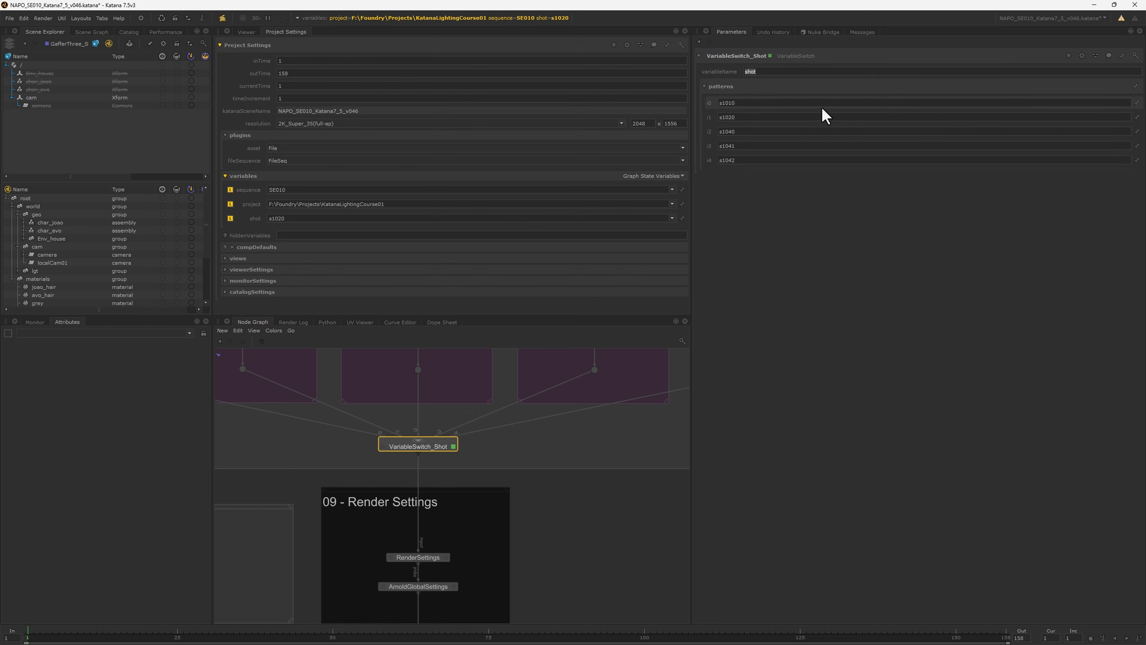
Review the shot branches in 08 - Shot Edits and set the shot variable to s1010.
{"action": "scroll", "coordinate": [610, 464], "scroll_direction": "down", "scroll_amount": 4}
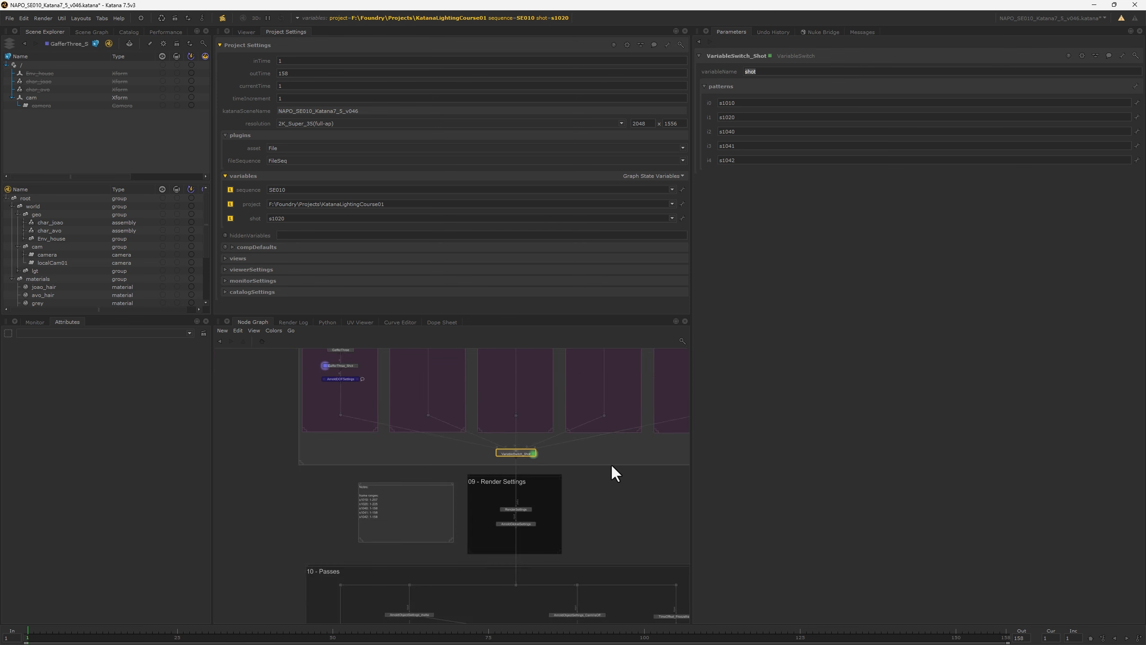
{"action": "middle_click_drag", "start_coordinate": [610, 464], "coordinate": [552, 573]}
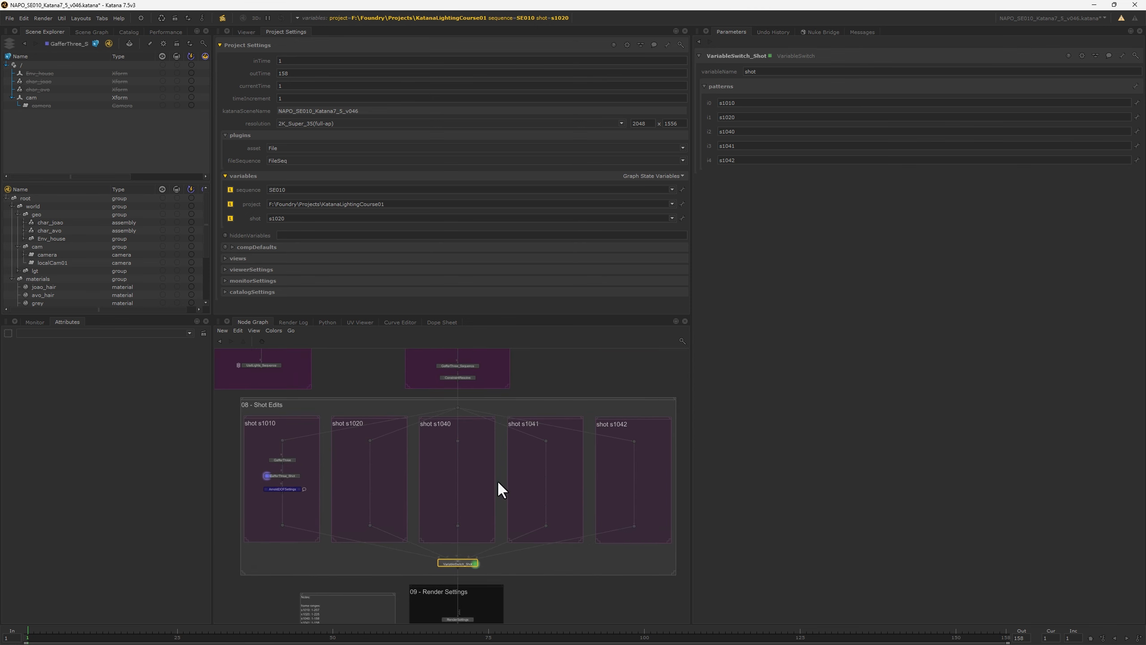
{"action": "middle_click_drag", "start_coordinate": [484, 468], "coordinate": [504, 496]}
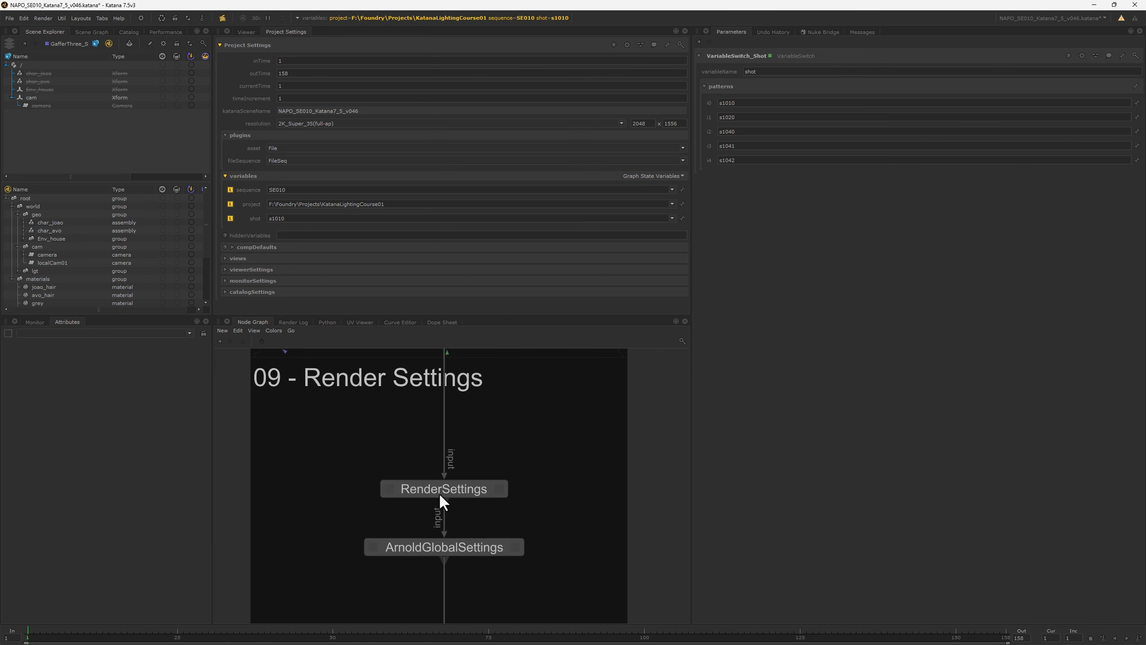
Examine RenderSettings in 09 - Render Settings, matching its camera to /root/world/cam/camera and viewing the available resolution presets.
{"action": "left_click", "coordinate": [440, 494]}
{"action": "left_click", "coordinate": [499, 489]}
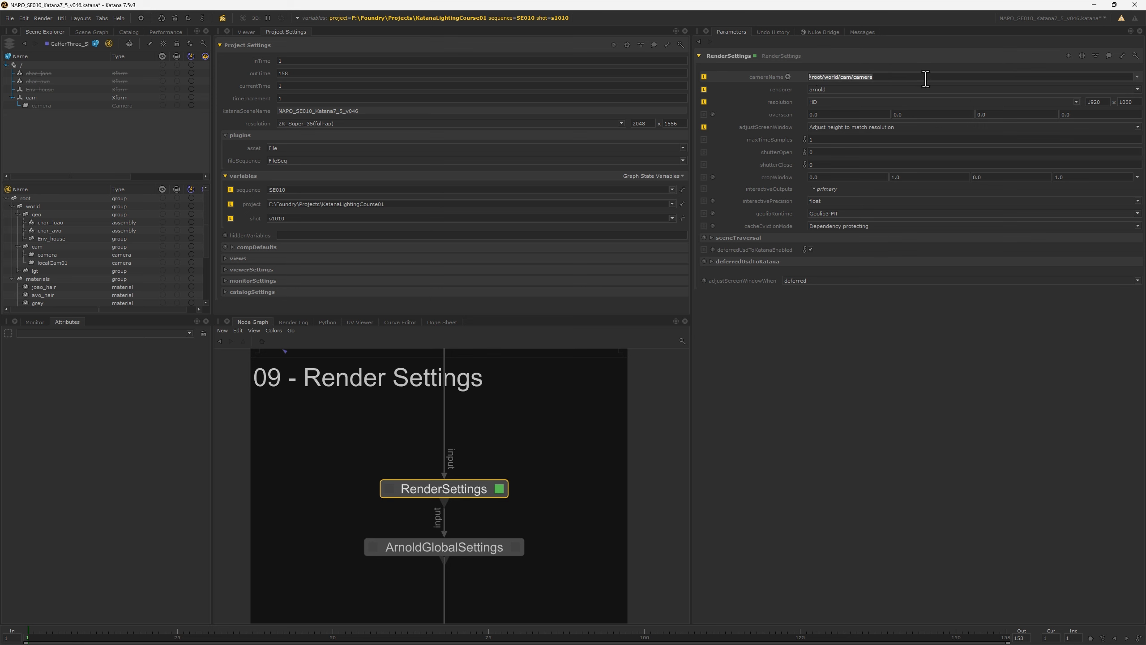
{"action": "left_click", "coordinate": [37, 247]}
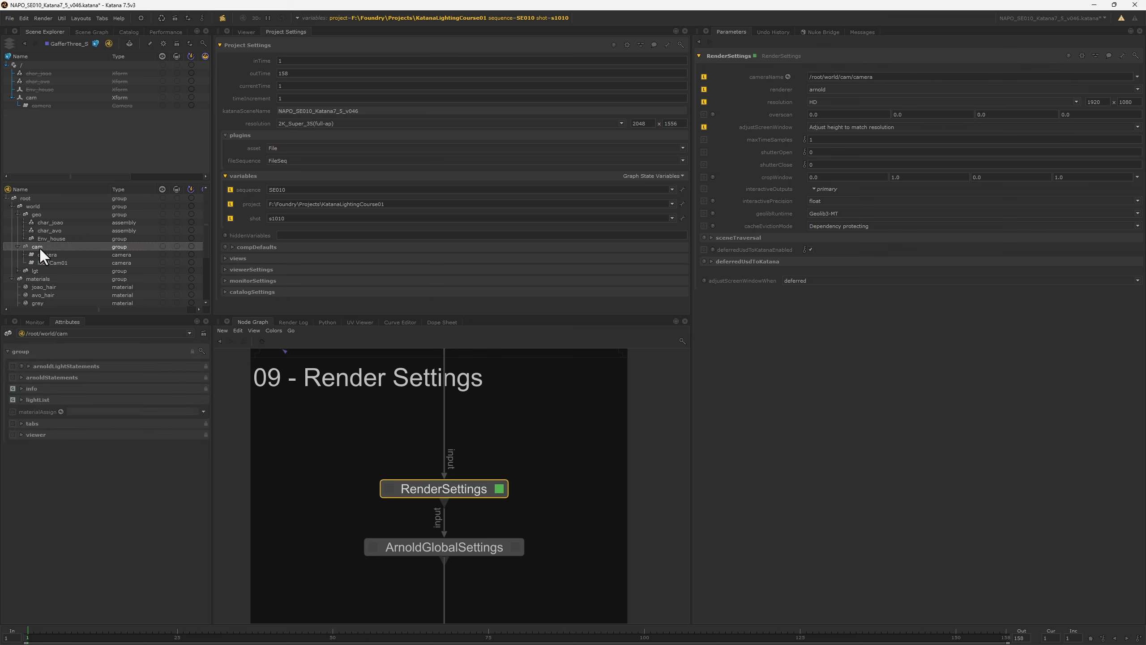
{"action": "left_click", "coordinate": [47, 255]}
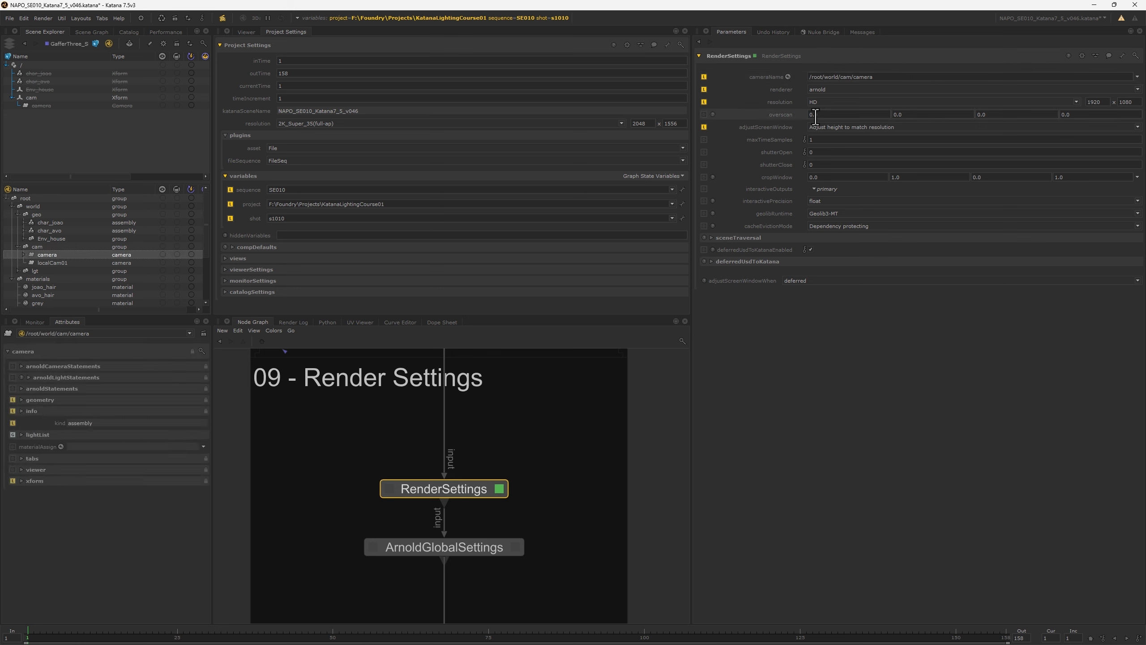
{"action": "left_click", "coordinate": [830, 102]}
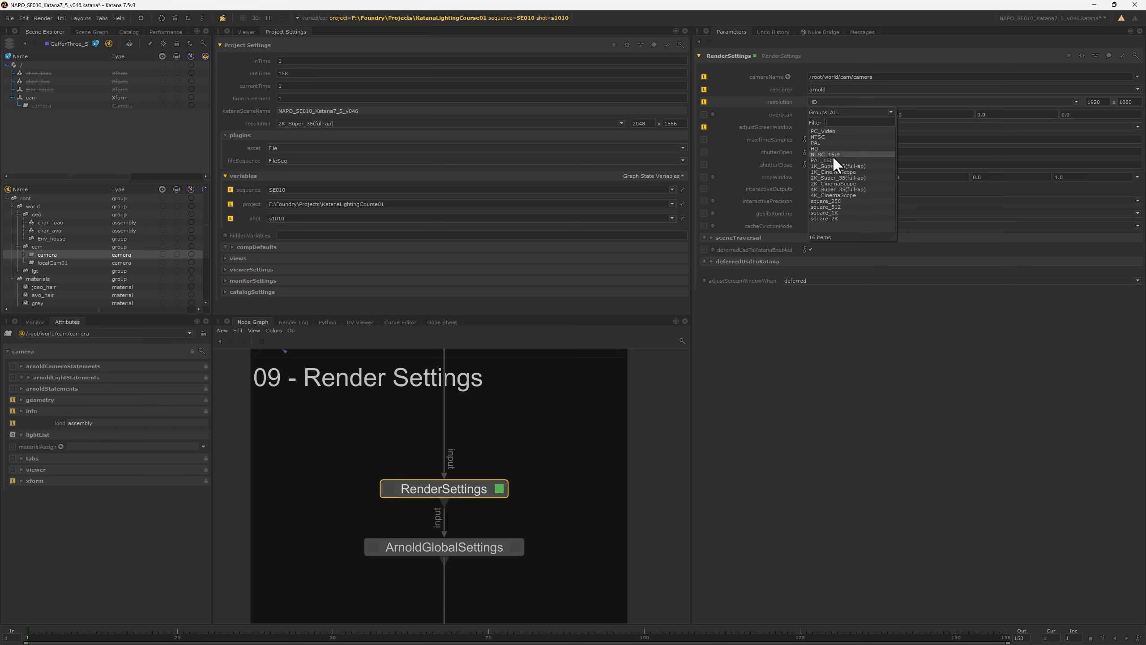
{"action": "left_click", "coordinate": [846, 87]}
{"action": "left_click", "coordinate": [848, 97]}
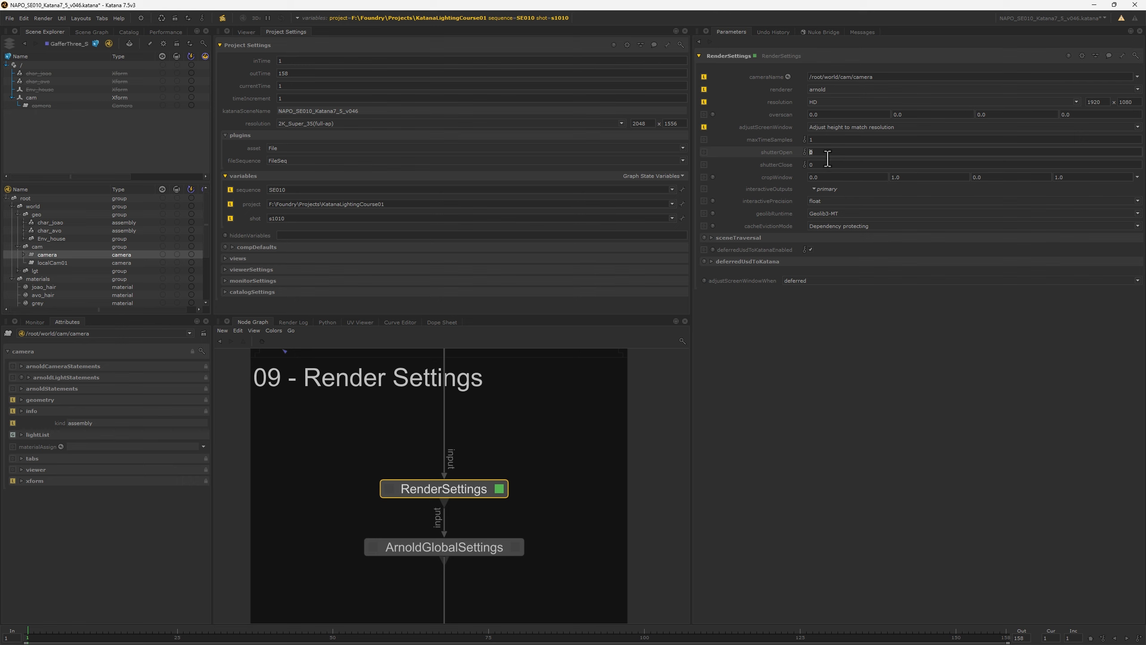
Open the ArnoldGlobalSettings parameters and expand the Anti-aliasing Settings.
{"action": "middle_click_drag", "start_coordinate": [602, 572], "coordinate": [583, 484]}
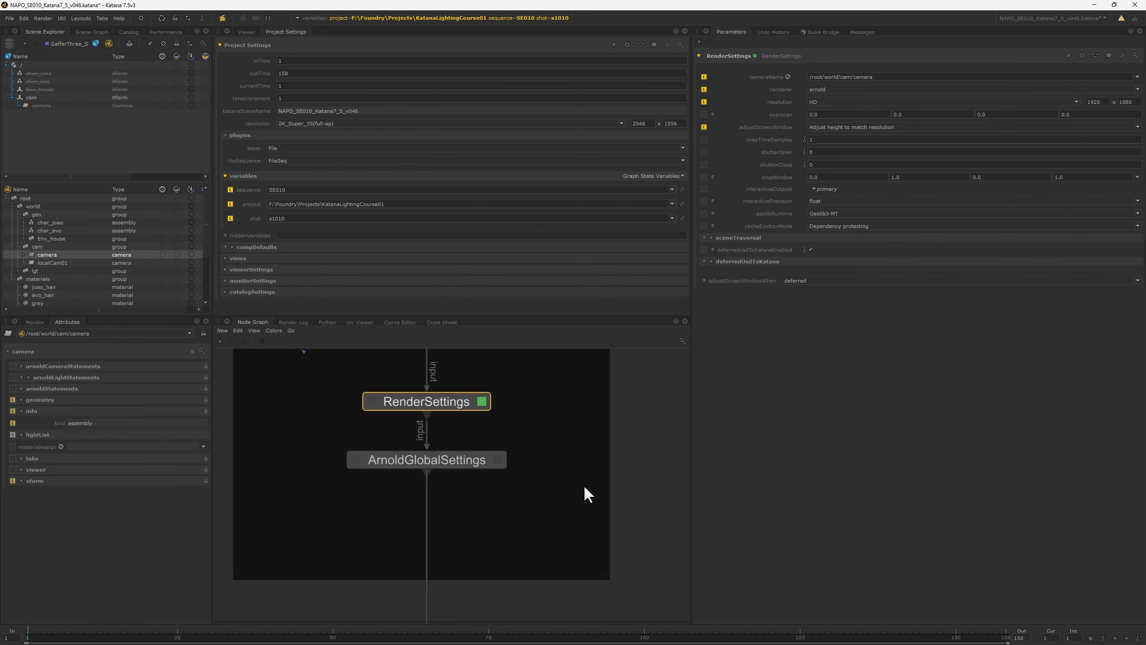
{"action": "left_click", "coordinate": [459, 459]}
{"action": "left_click", "coordinate": [498, 460]}
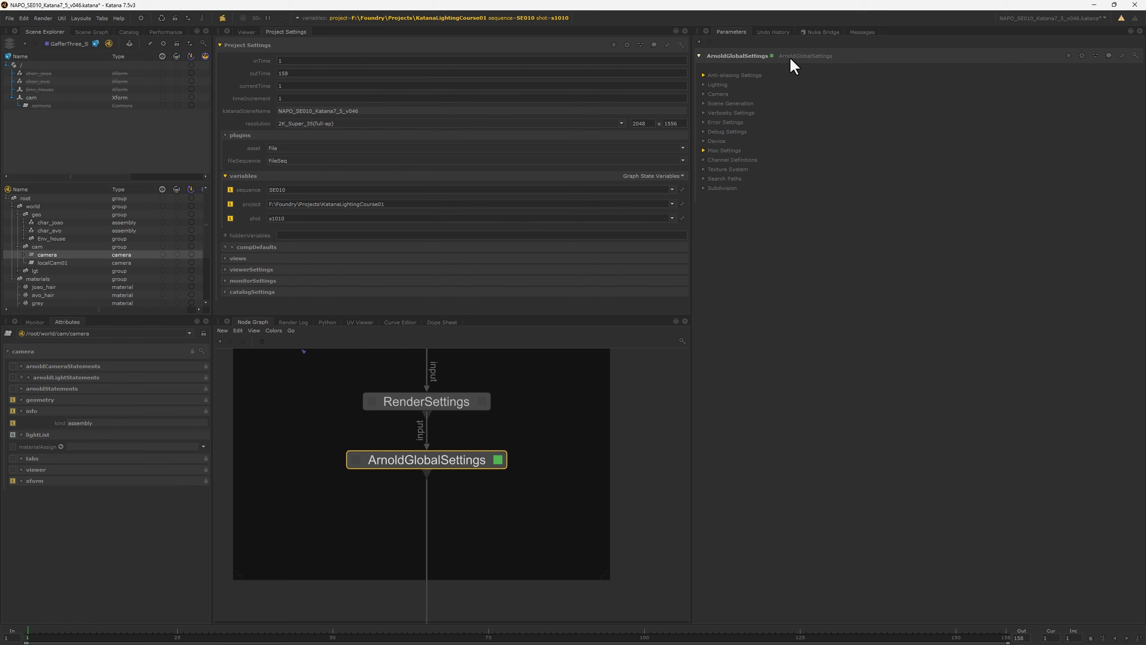
{"action": "left_click", "coordinate": [722, 75]}
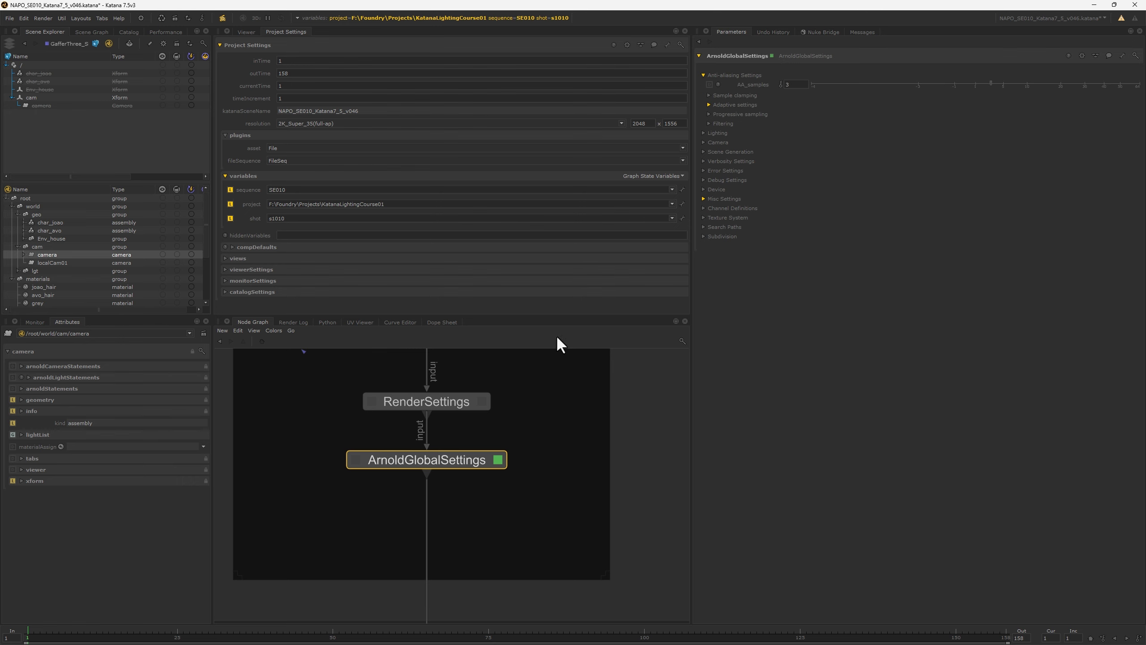
Review the template down to 09 - Render Settings, inspect the Adaptive settings of ArnoldGlobalSettings, and bring 10 - Passes into view.
{"action": "scroll", "coordinate": [545, 448], "scroll_direction": "down", "scroll_amount": 6}
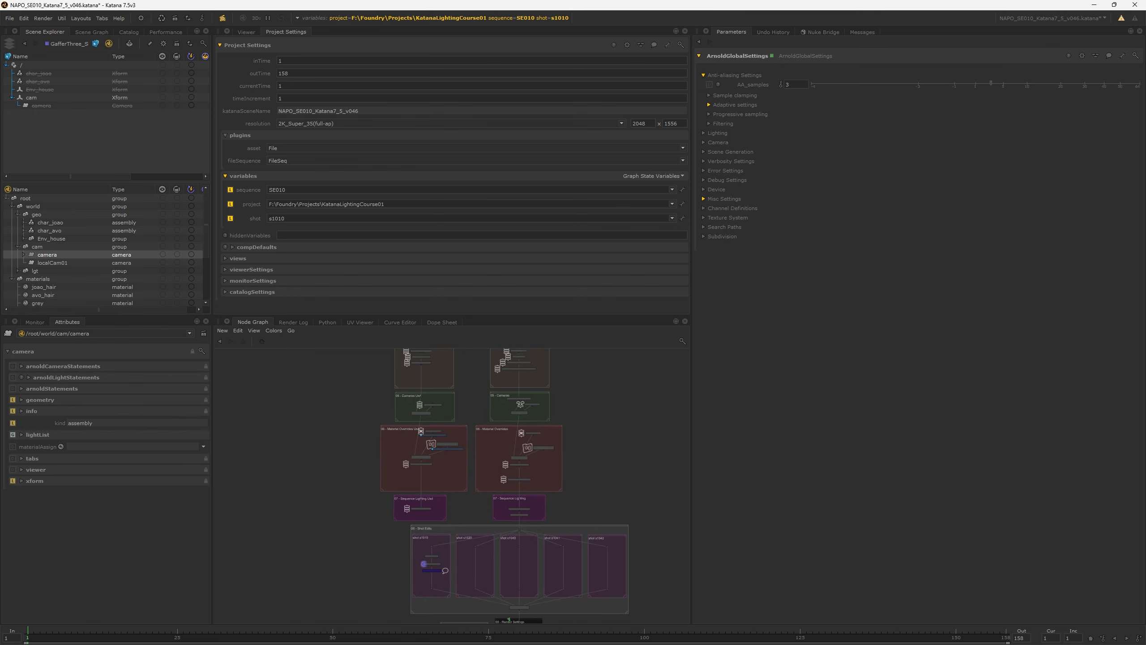
{"action": "middle_click_drag", "start_coordinate": [537, 414], "coordinate": [564, 338]}
{"action": "scroll", "coordinate": [520, 381], "scroll_direction": "up", "scroll_amount": 6}
{"action": "middle_click_drag", "start_coordinate": [555, 491], "coordinate": [558, 317]}
{"action": "middle_click_drag", "start_coordinate": [531, 514], "coordinate": [529, 281]}
{"action": "middle_click_drag", "start_coordinate": [464, 510], "coordinate": [468, 472]}
{"action": "scroll", "coordinate": [468, 472], "scroll_direction": "up", "scroll_amount": 3}
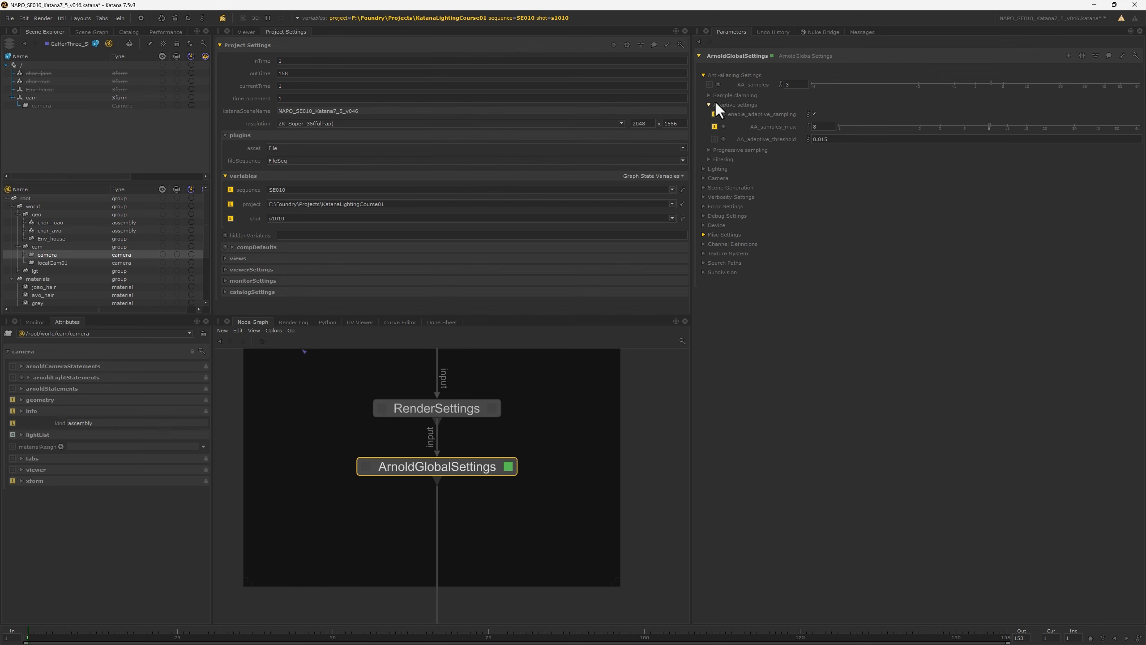
{"action": "scroll", "coordinate": [572, 430], "scroll_direction": "down", "scroll_amount": 5}
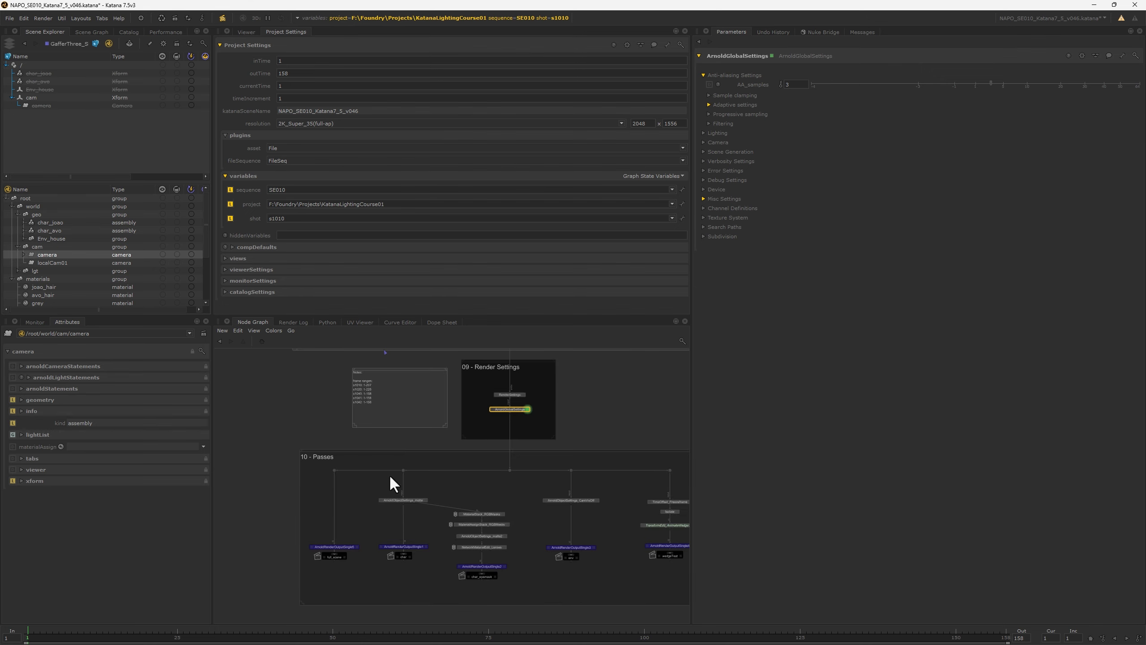